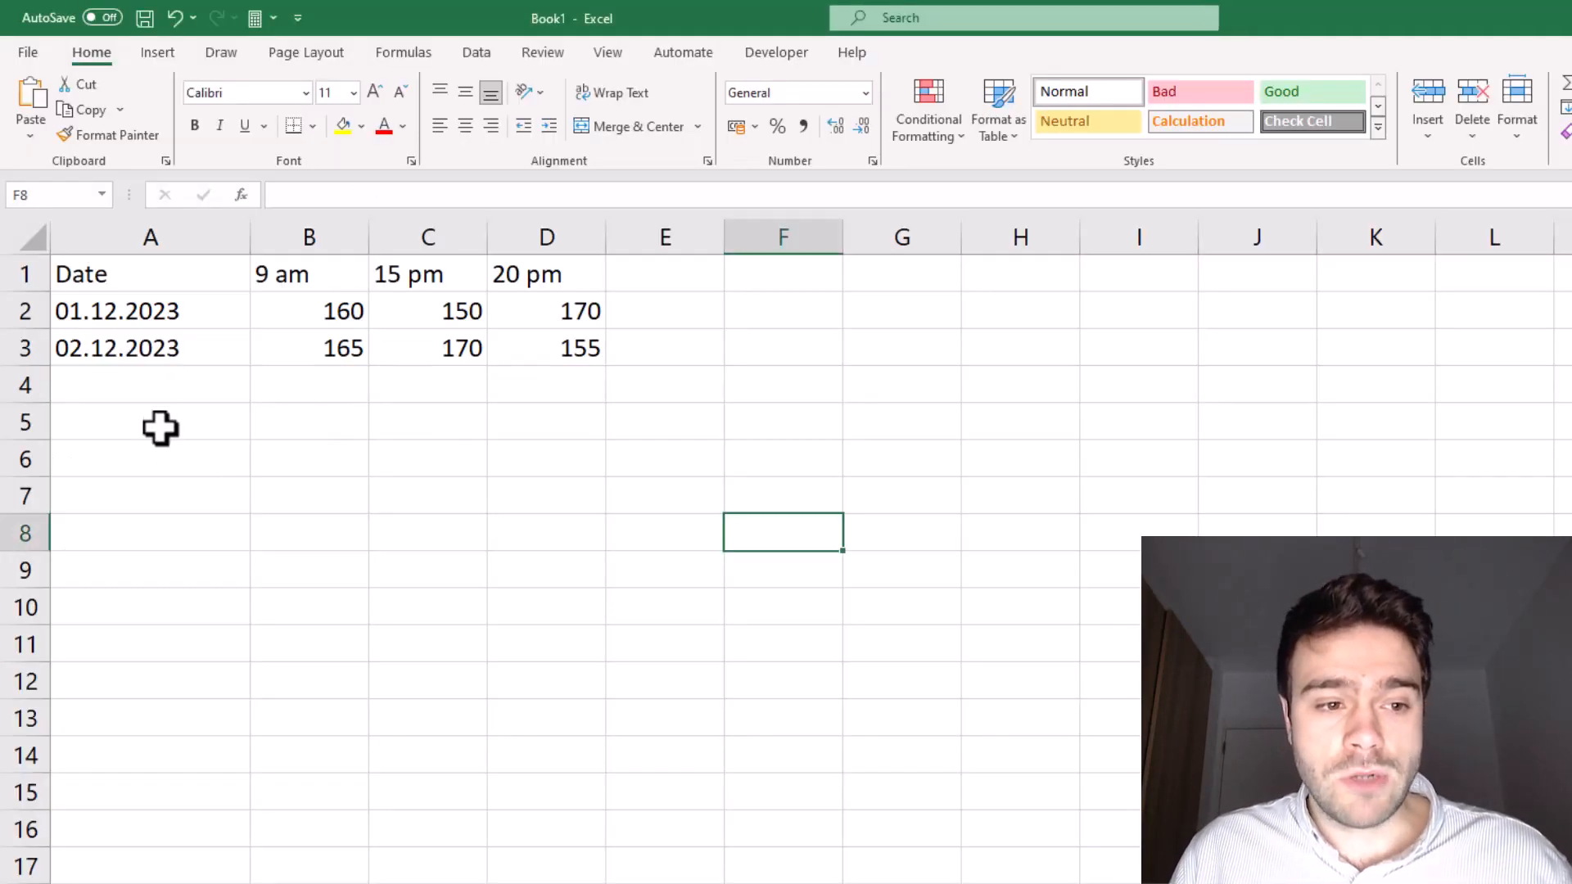
pyautogui.click(185, 416)
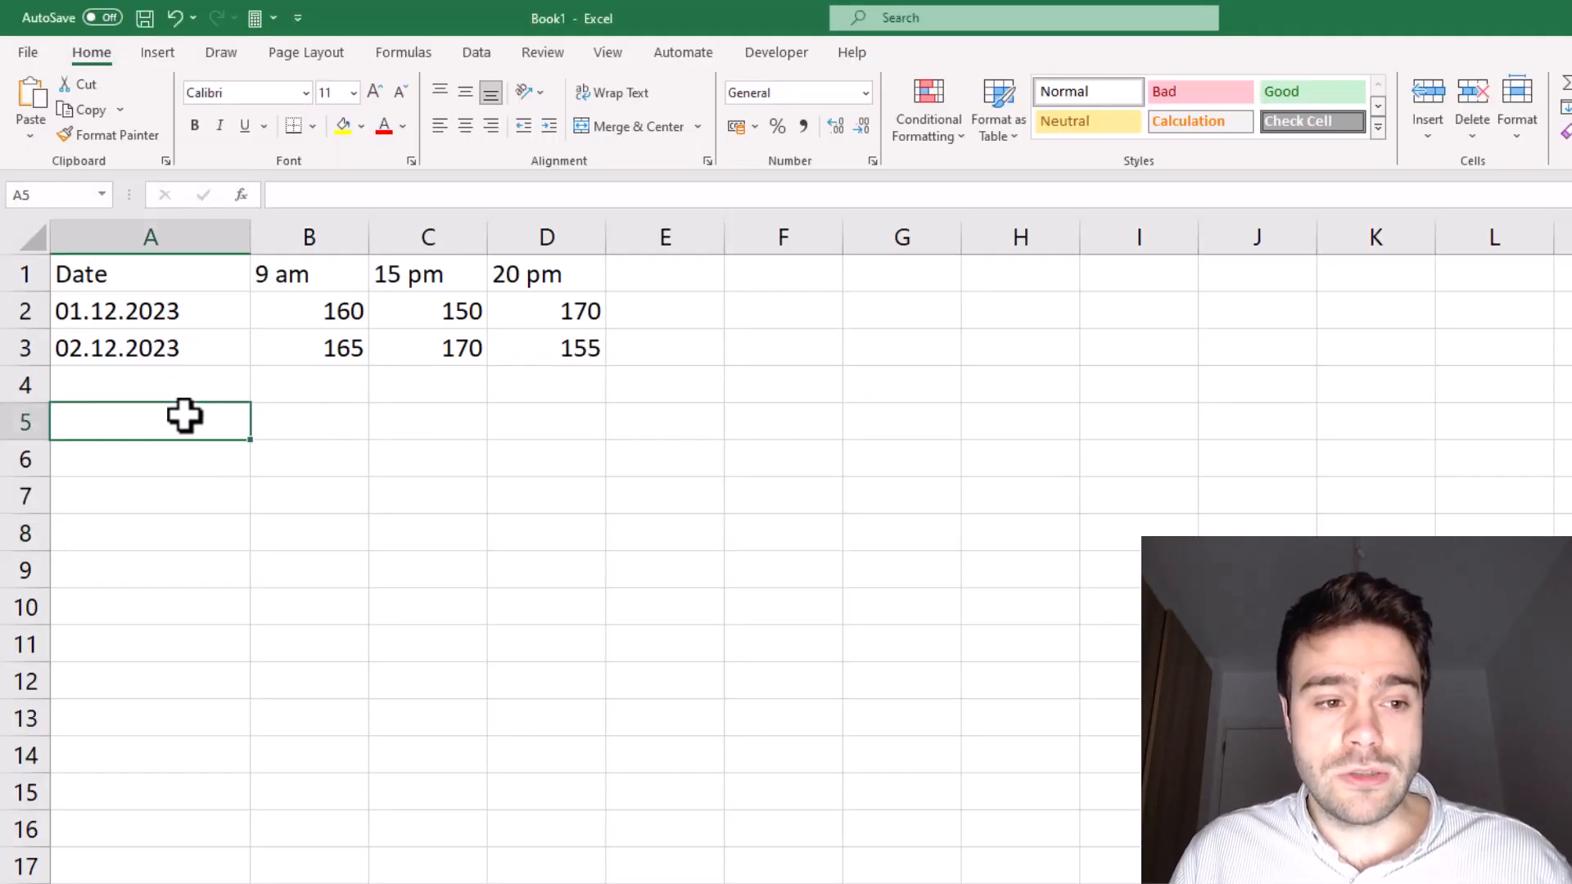
pyautogui.moveTo(179, 424); pyautogui.dragTo(168, 749)
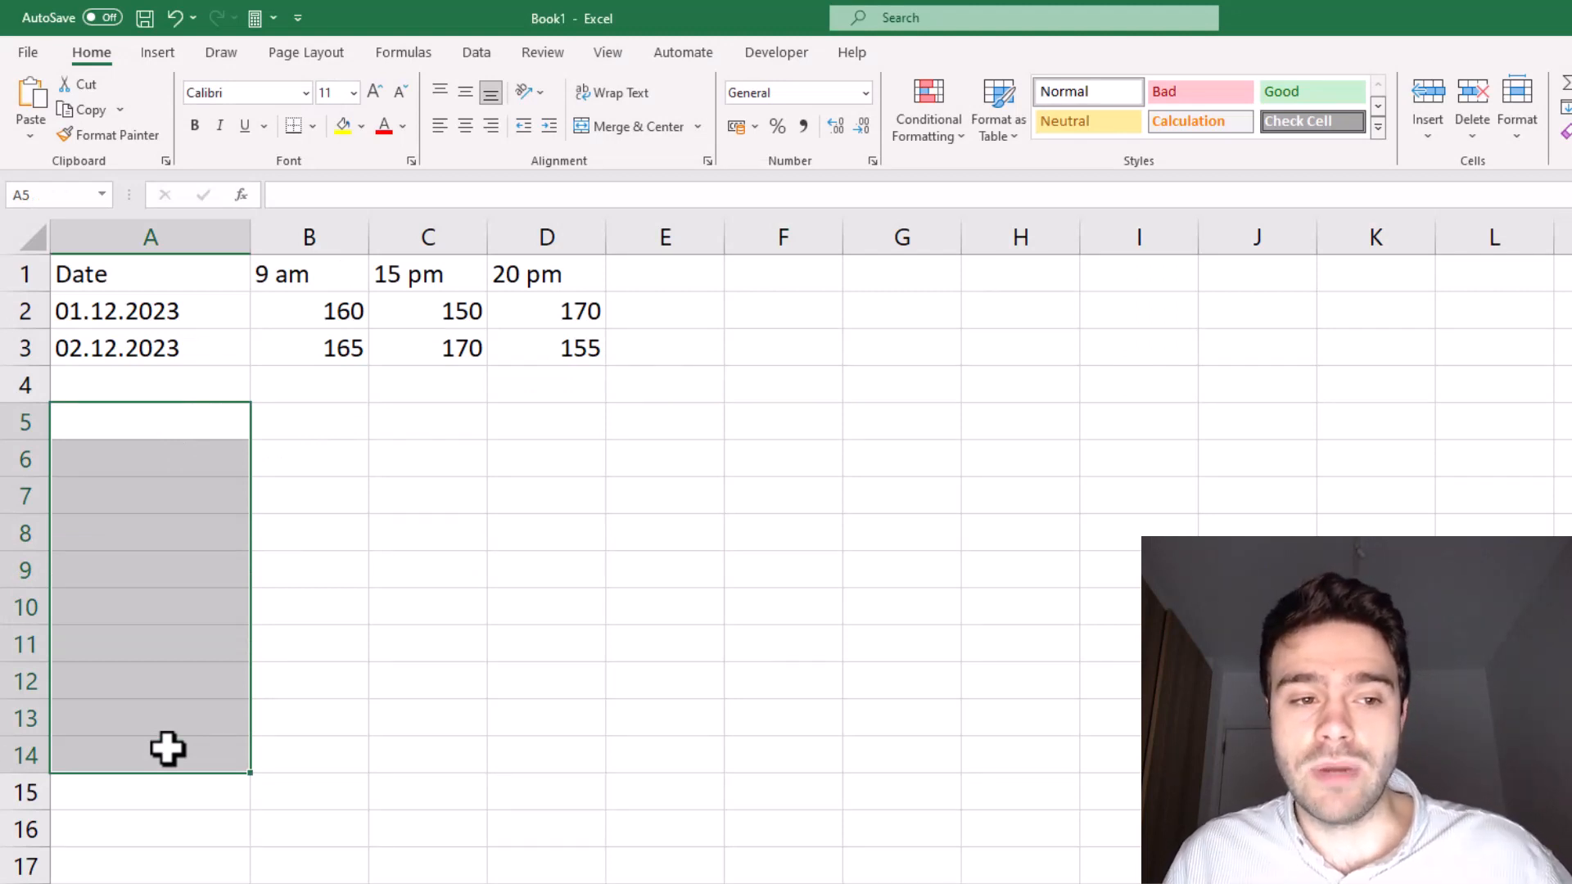
pyautogui.moveTo(331, 427); pyautogui.dragTo(327, 742)
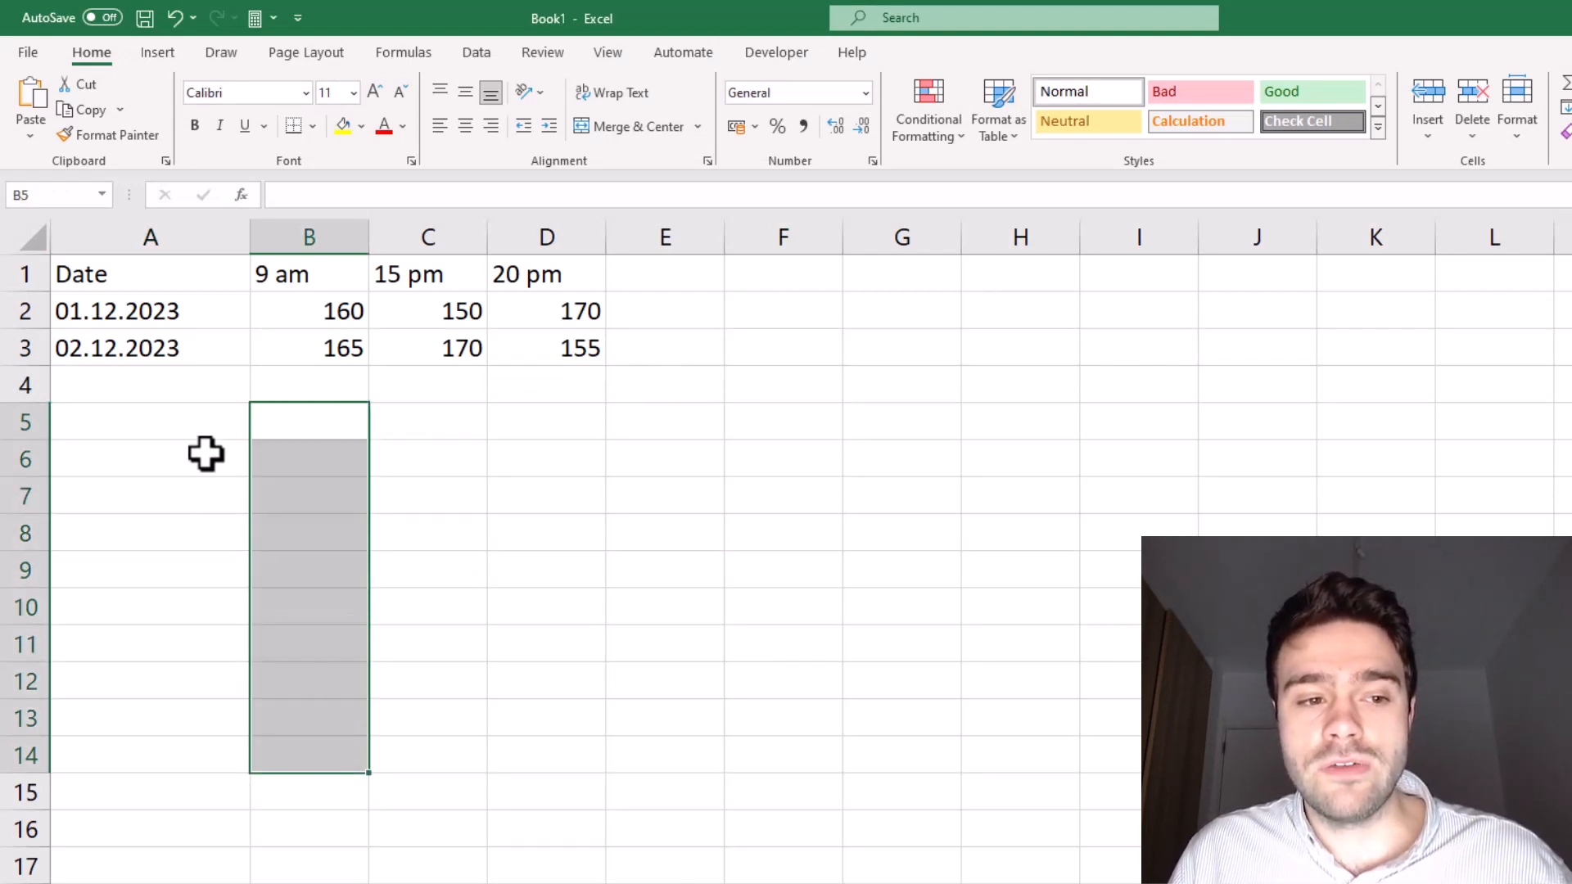
# - Enter the headers Date in A5 and Value in B5 for the unpivoted table
pyautogui.click(209, 426)
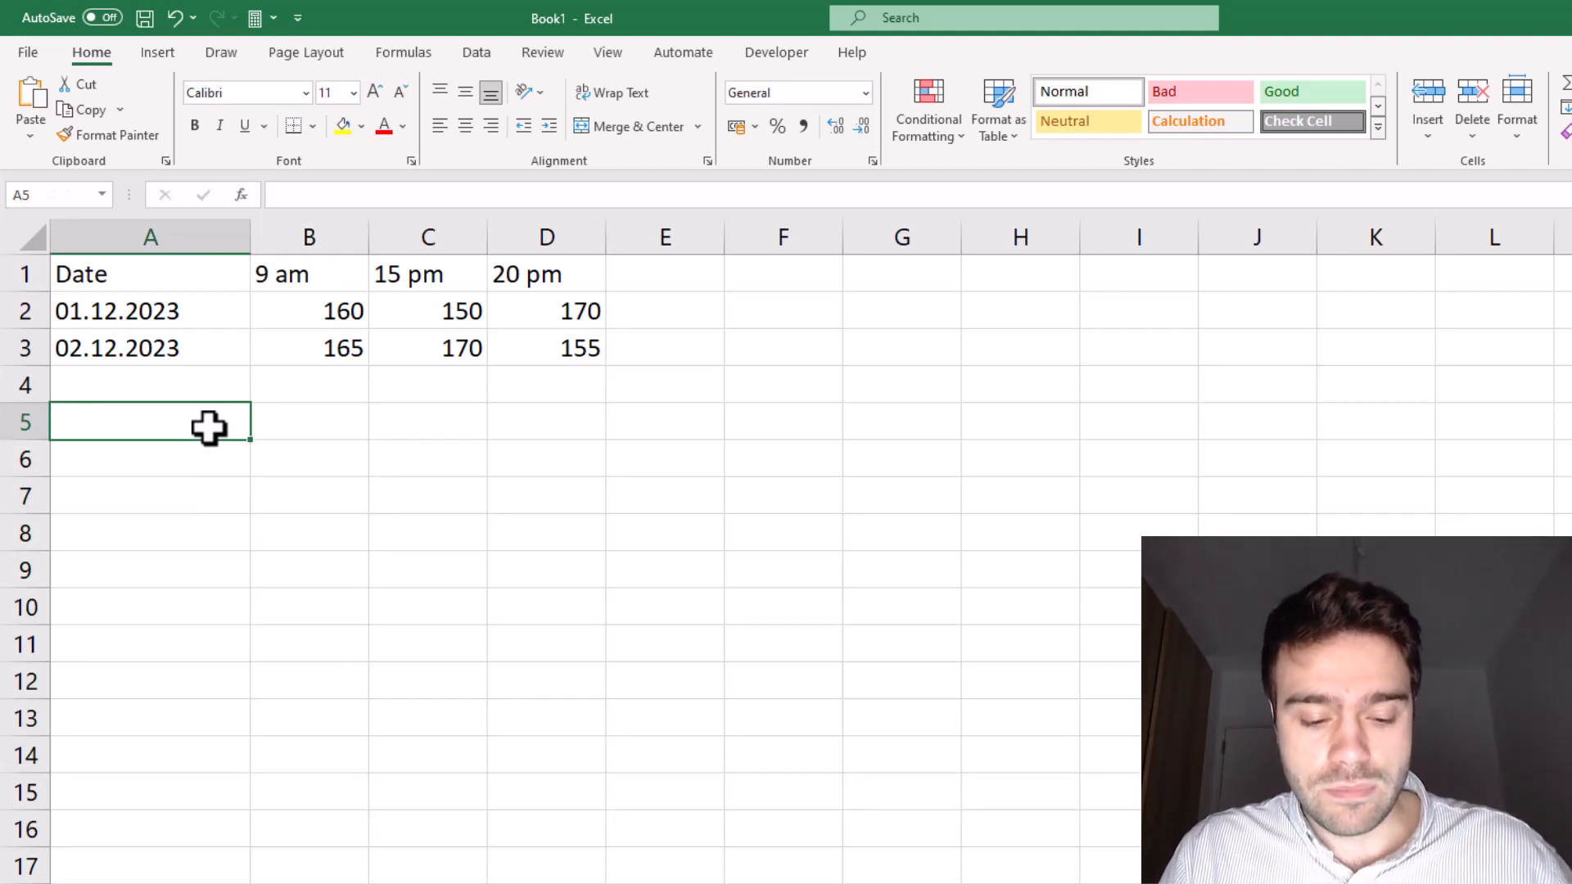
pyautogui.write('Date')
pyautogui.press('Tab')
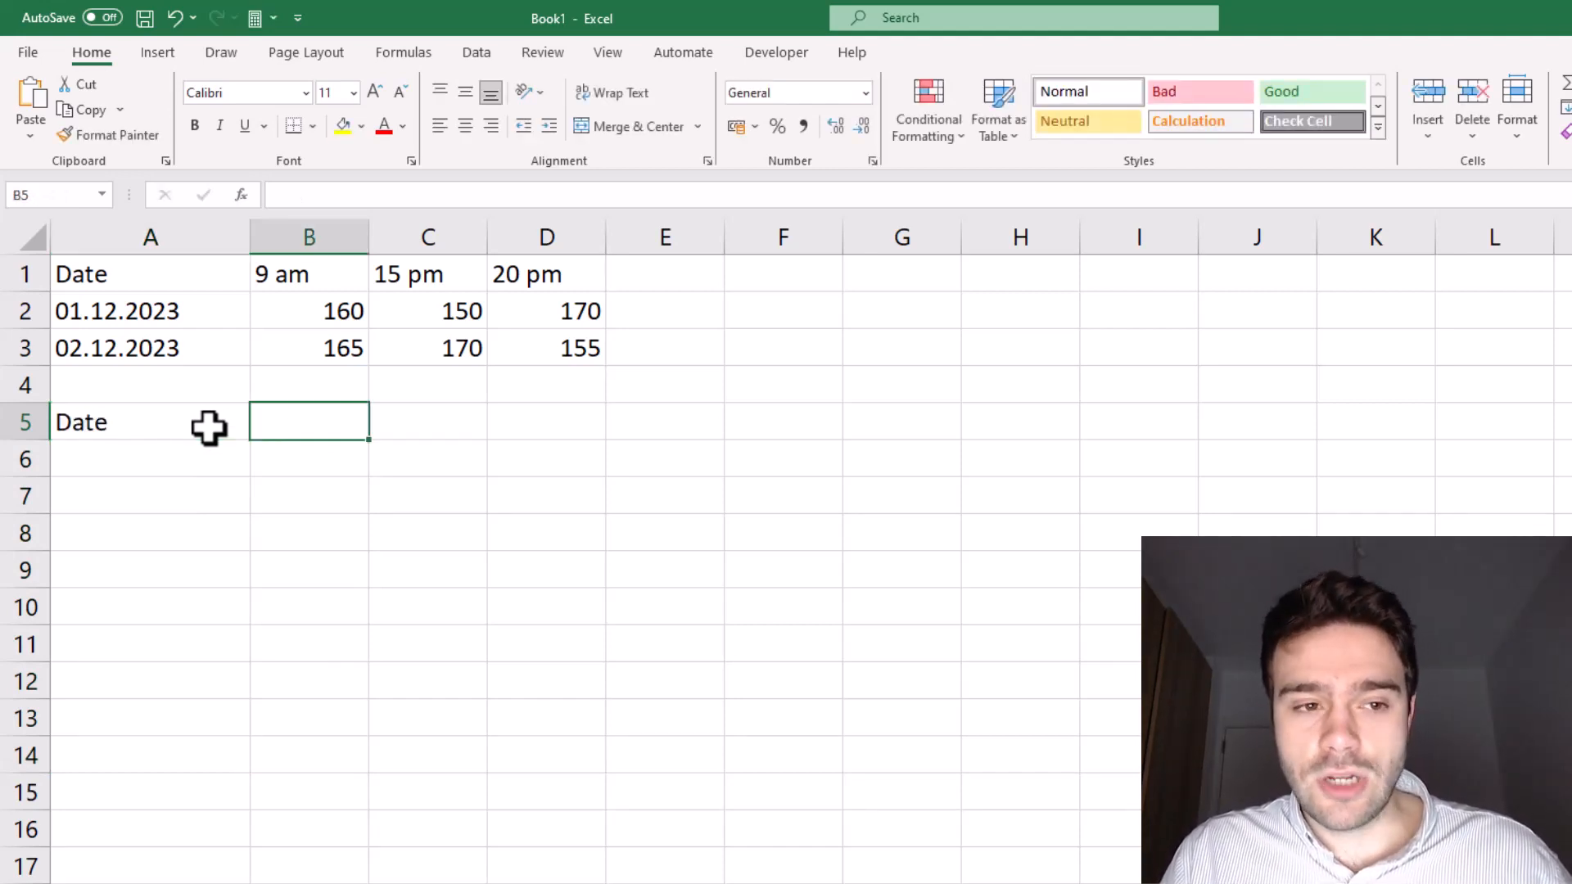
pyautogui.write('Value')
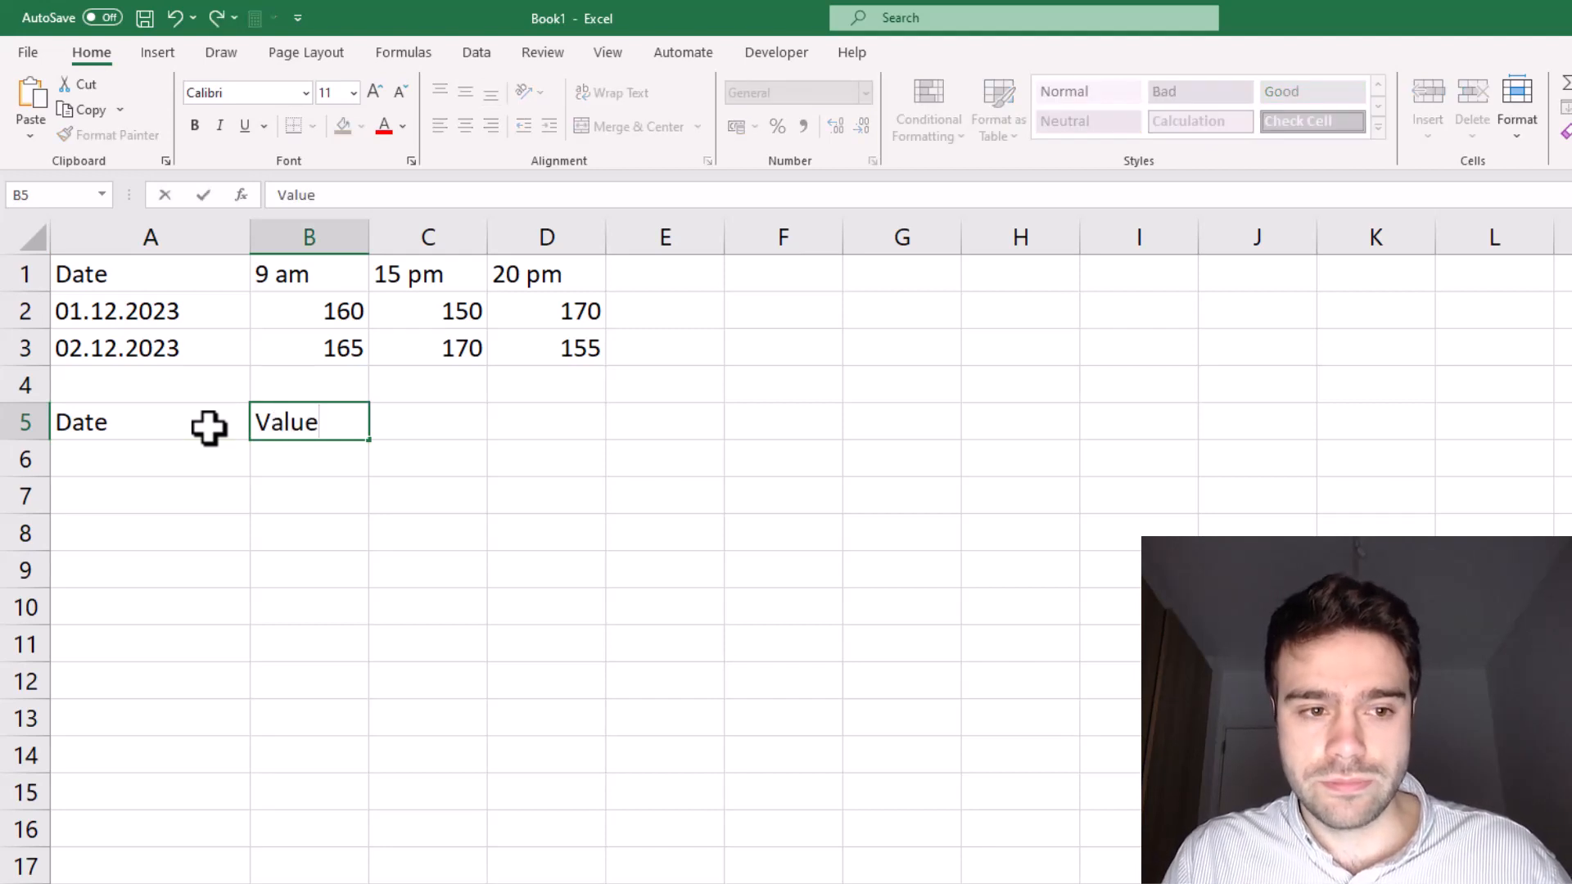
# - Enter =TOCOL(B2:D3) in B6 to stack all readings into the Value column
pyautogui.click(291, 455)
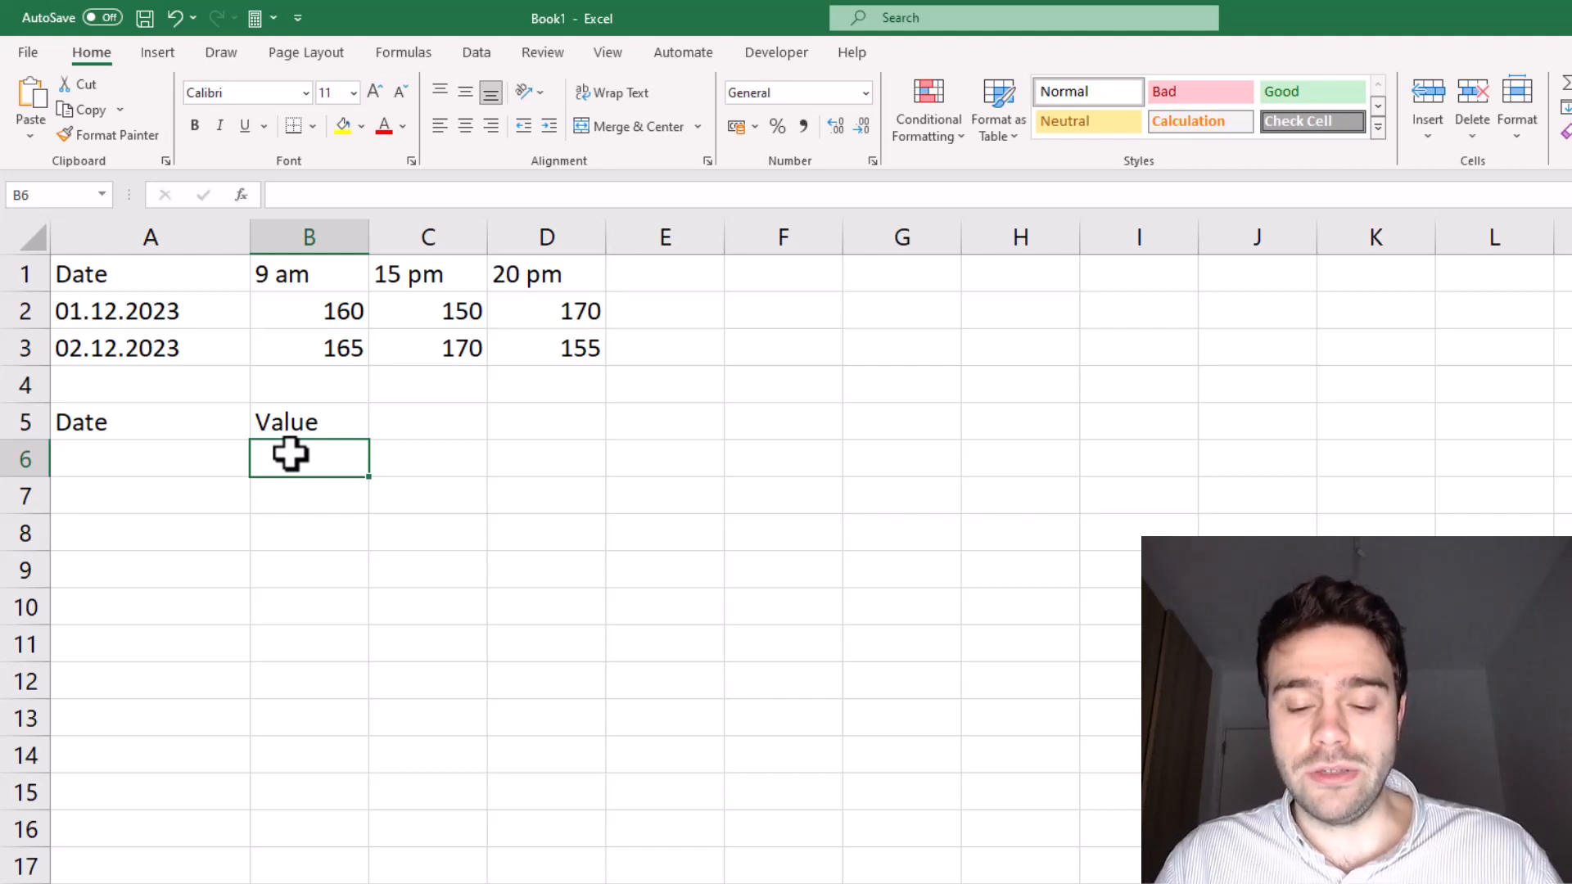
pyautogui.write('=TOCOL(')
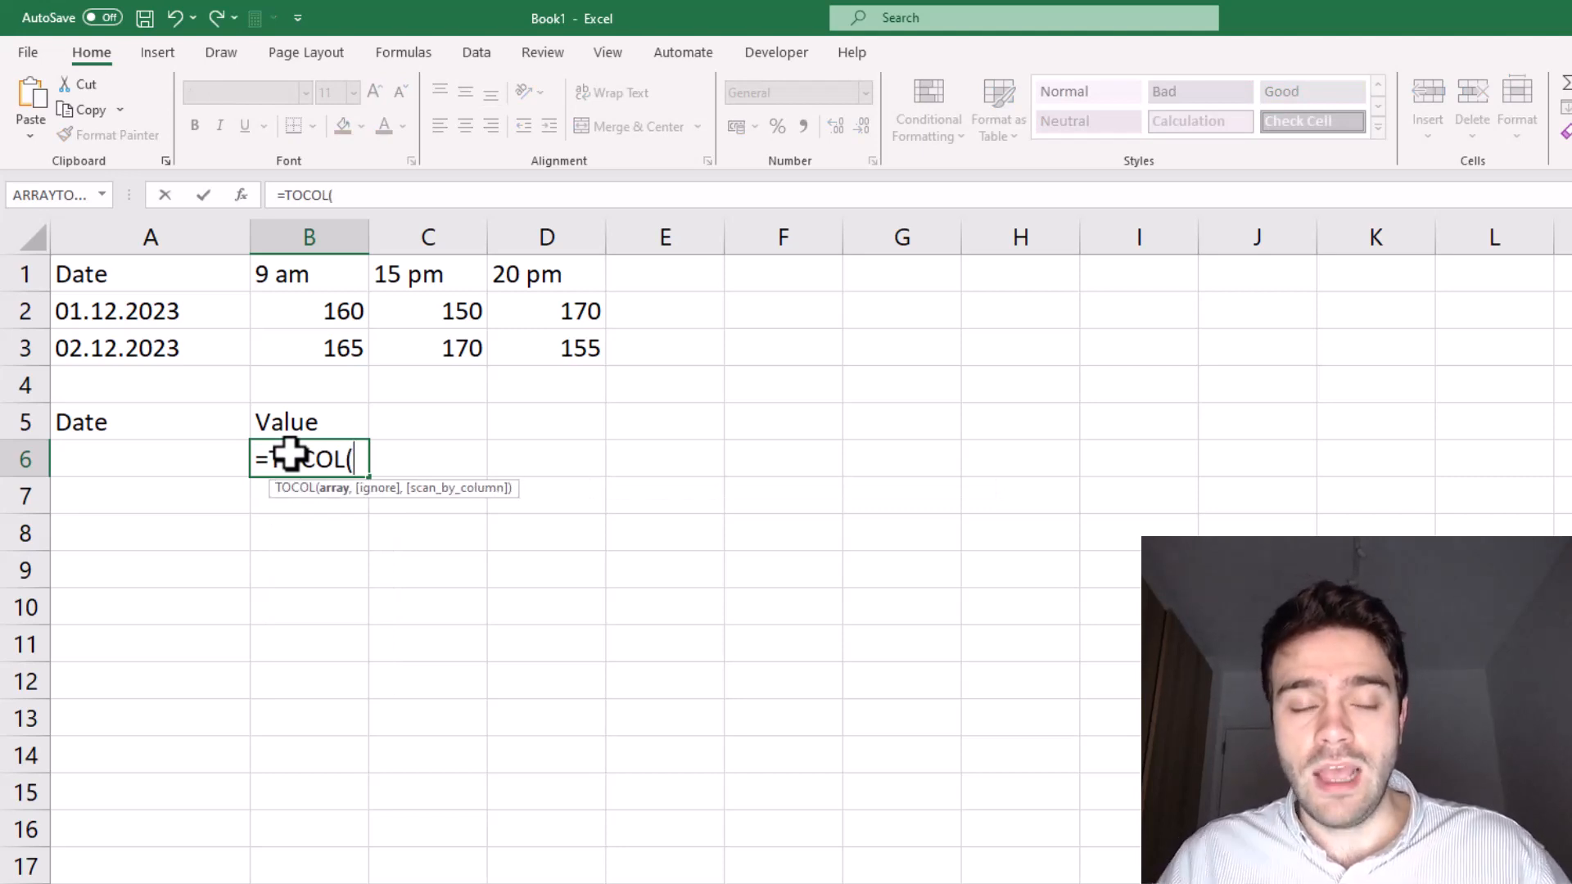
pyautogui.moveTo(331, 319); pyautogui.dragTo(565, 348)
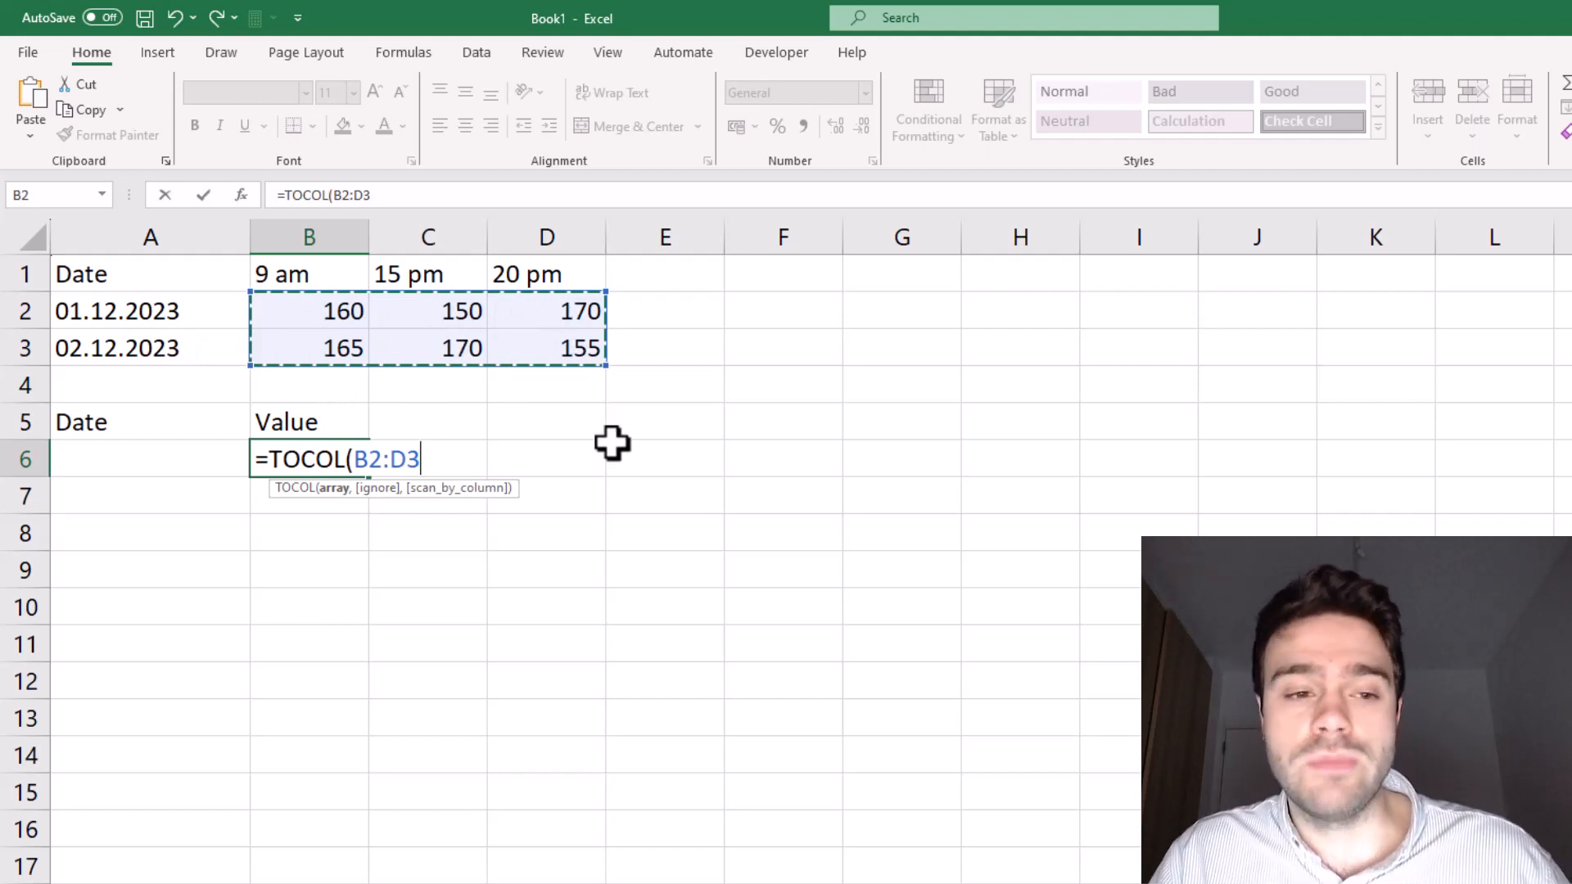
pyautogui.write(')')
pyautogui.press('Return')
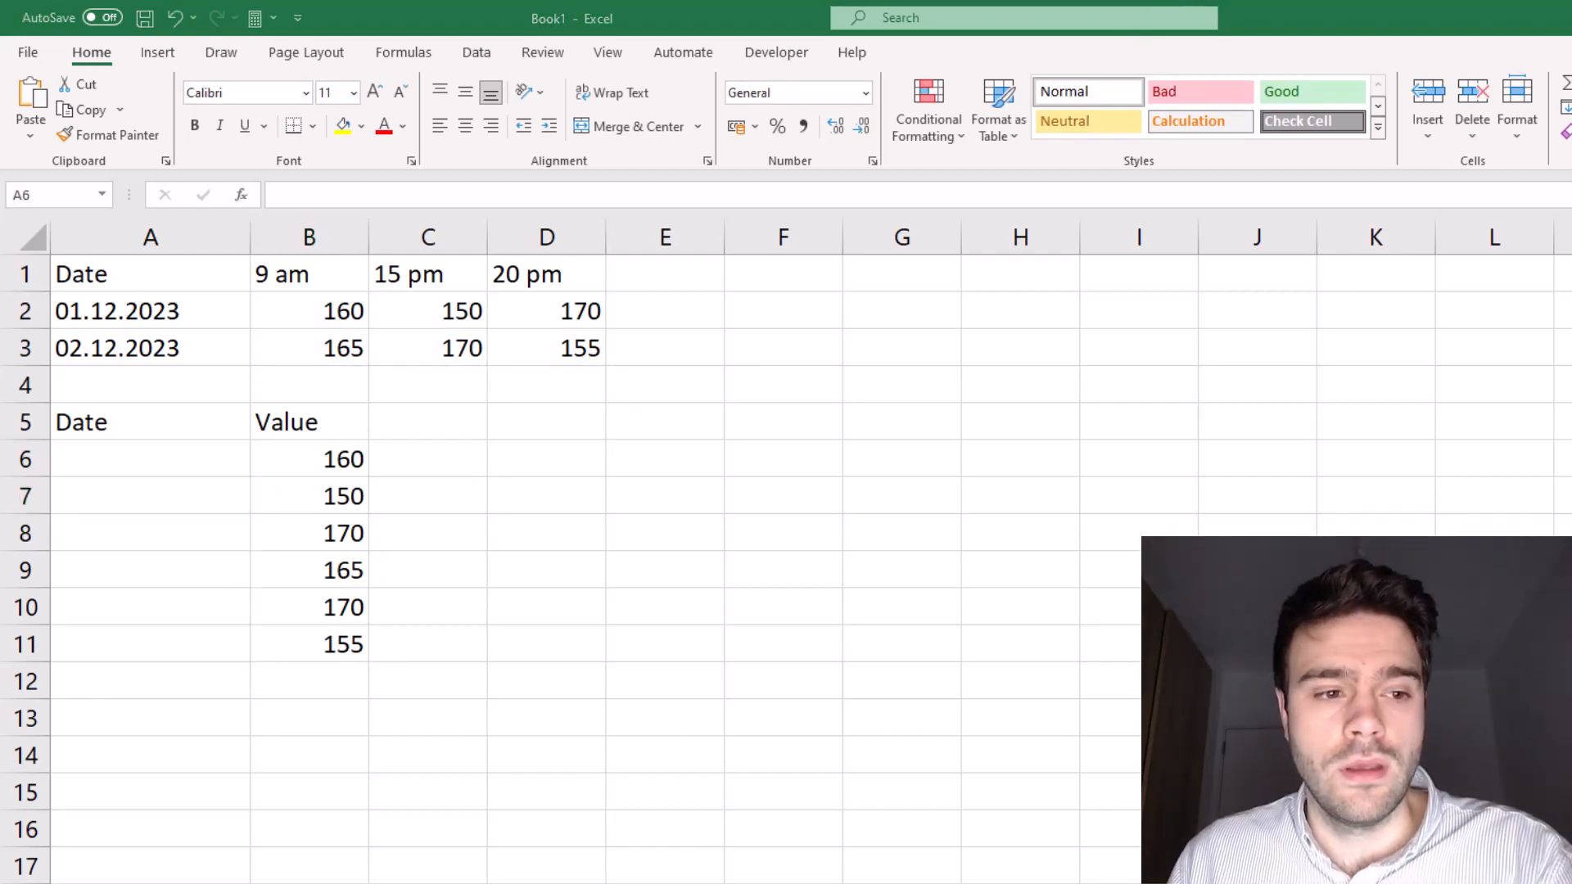
pyautogui.click(144, 460)
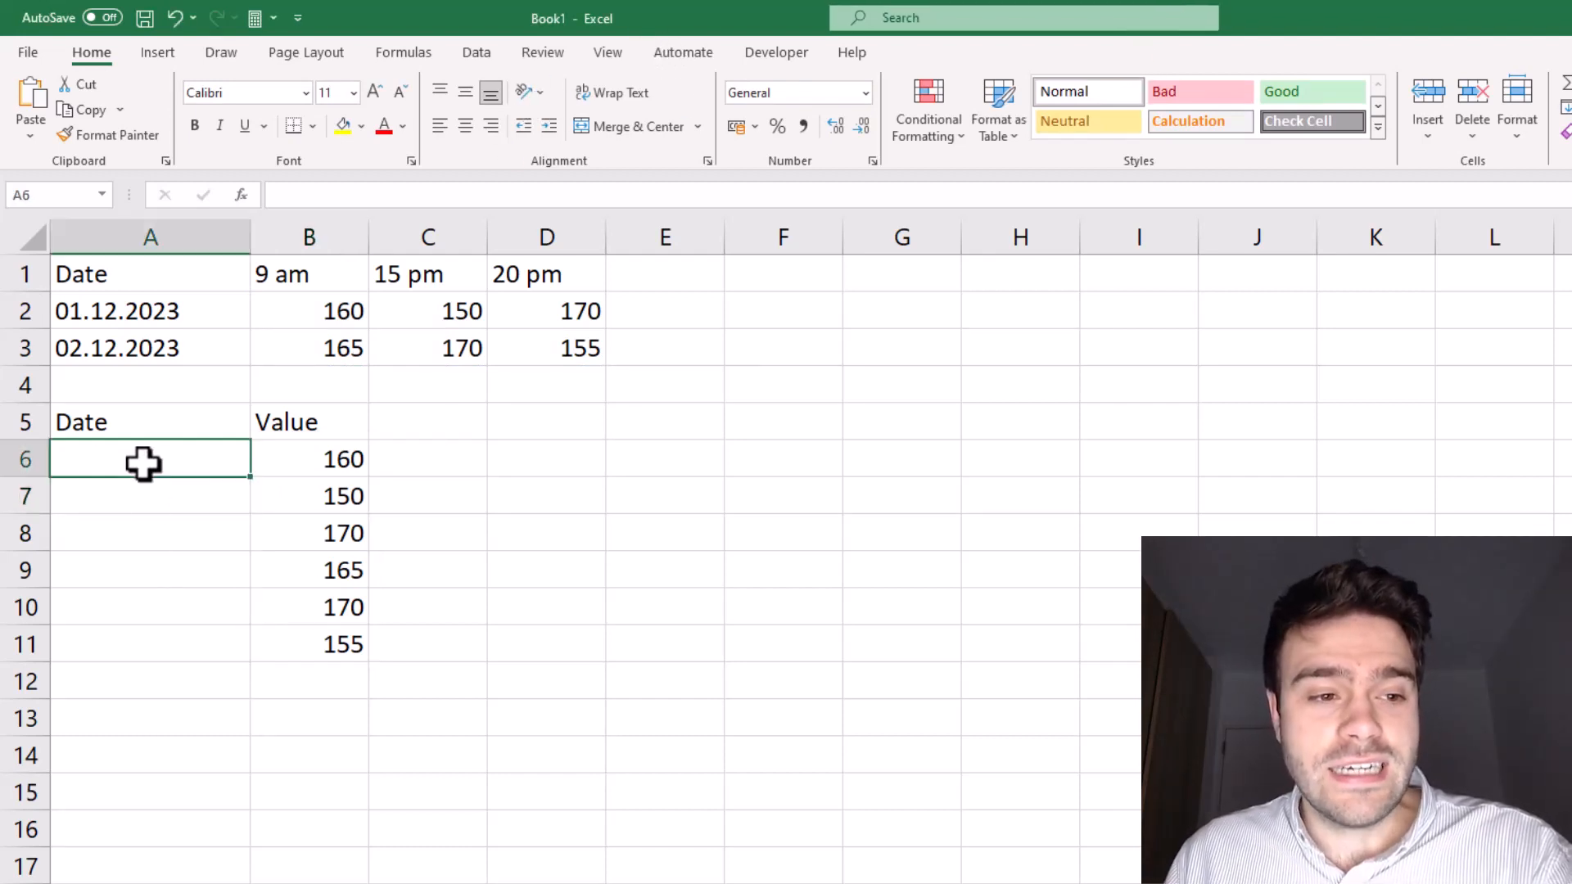
pyautogui.moveTo(116, 456); pyautogui.dragTo(169, 646)
pyautogui.click(174, 460)
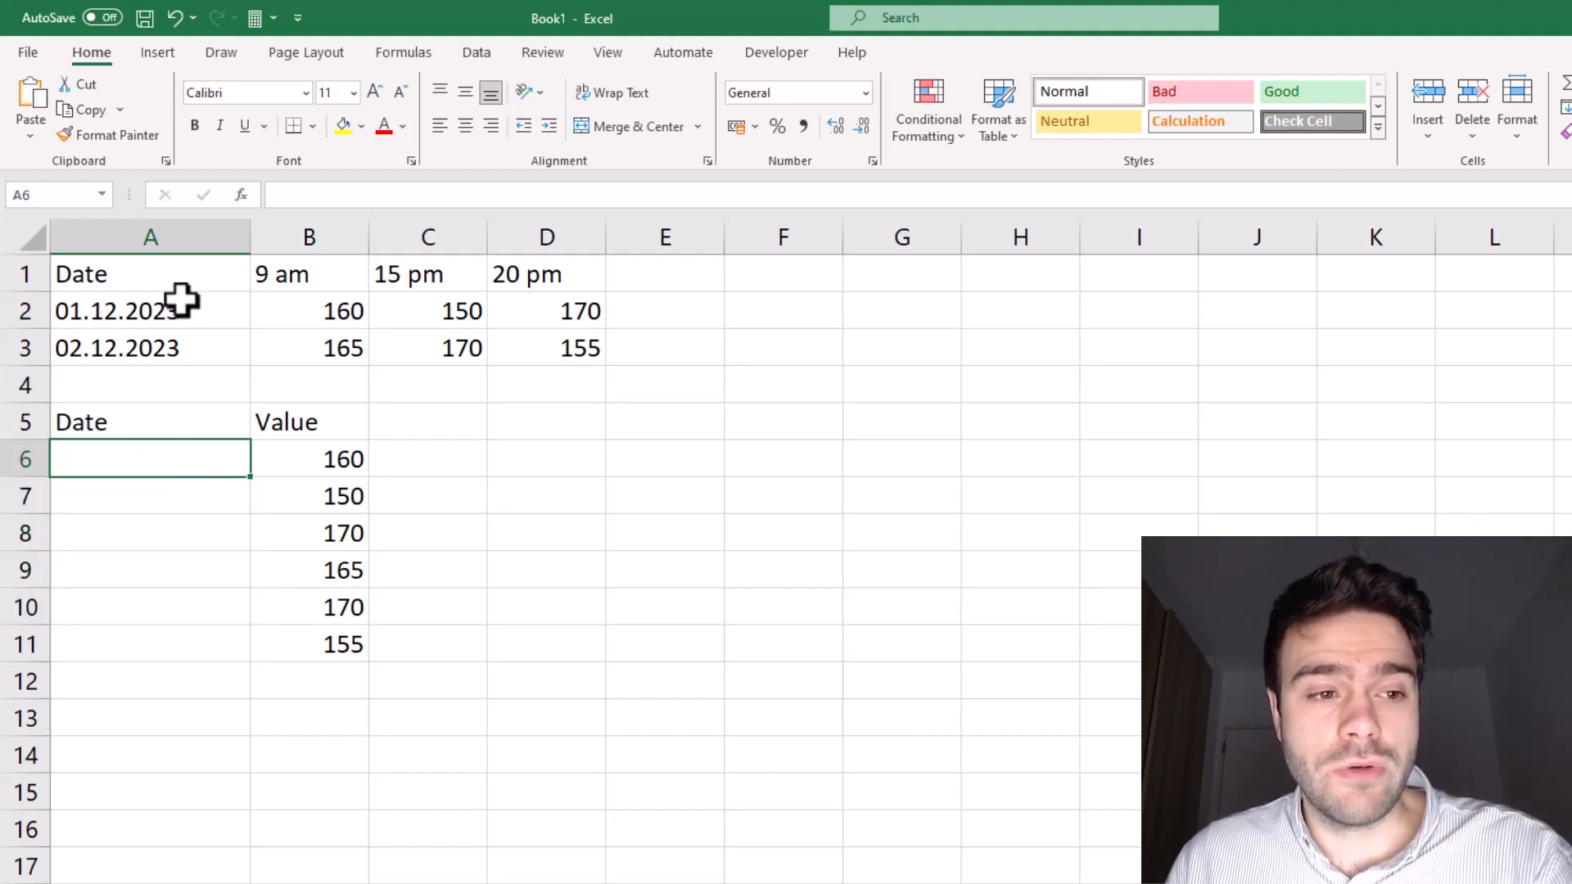
pyautogui.moveTo(181, 308); pyautogui.dragTo(181, 336)
pyautogui.moveTo(295, 277); pyautogui.dragTo(547, 274)
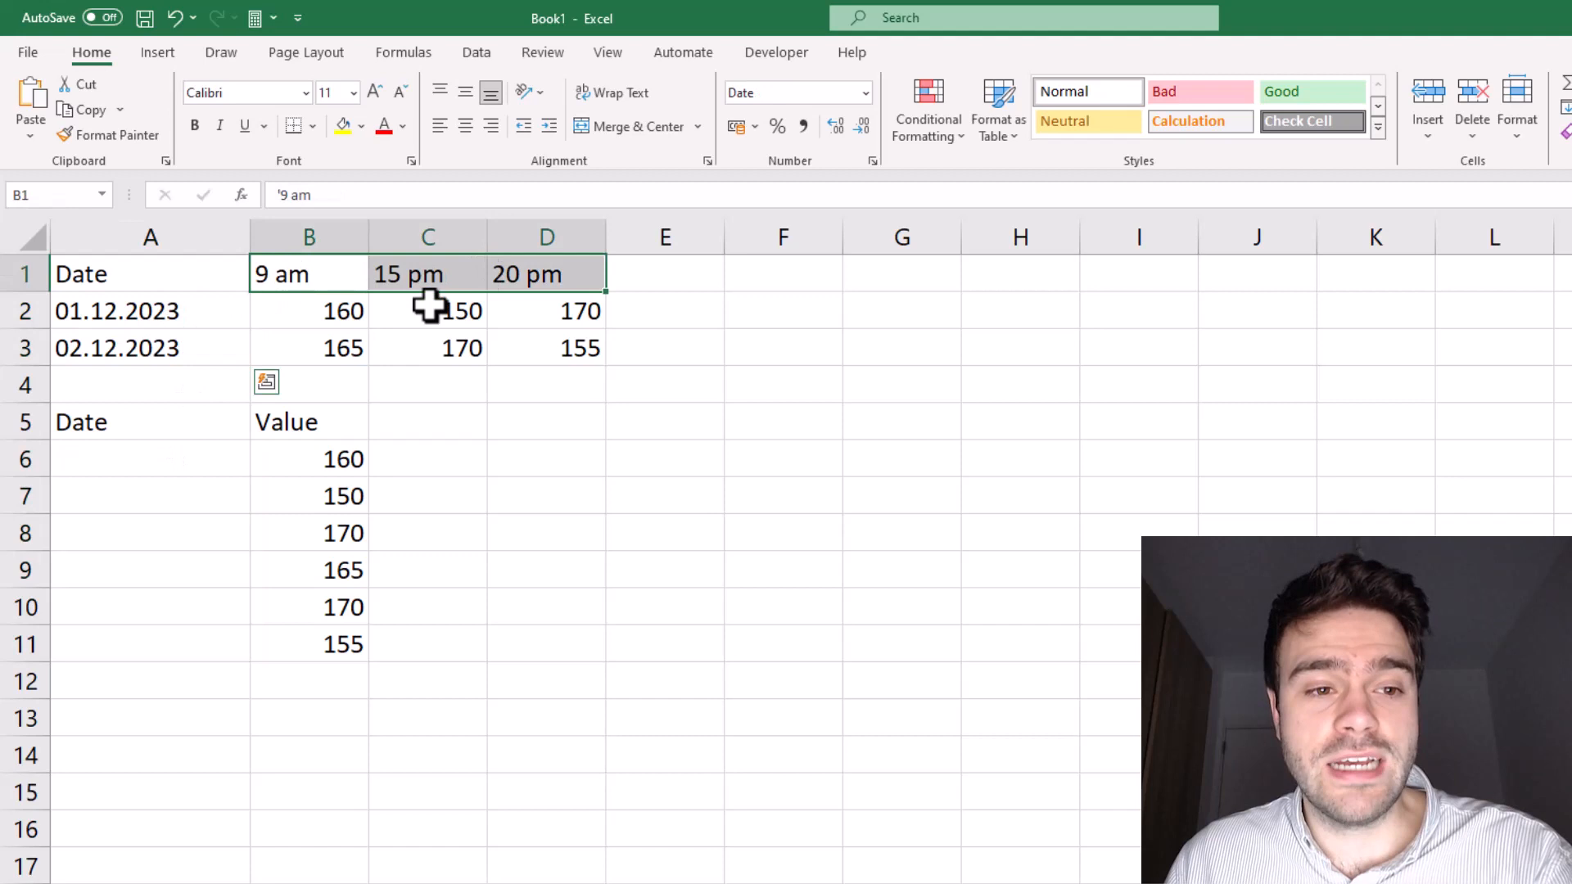
pyautogui.click(183, 322)
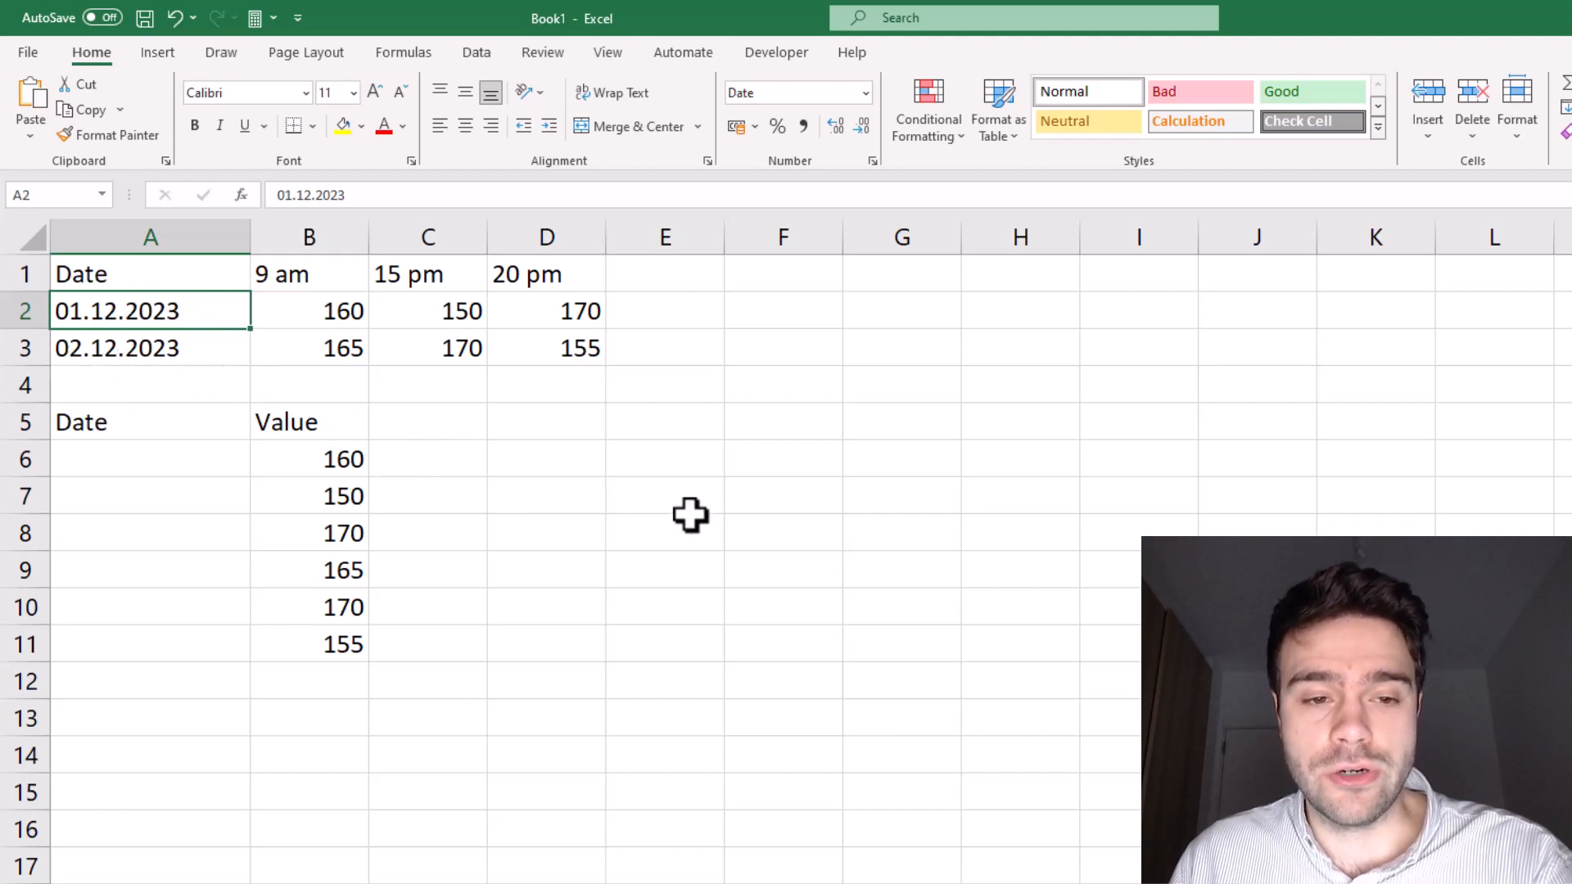
# - Enter =SEQUENCE(3) in E6 to generate three numbers down a column
pyautogui.click(627, 462)
pyautogui.write('=SEQU')
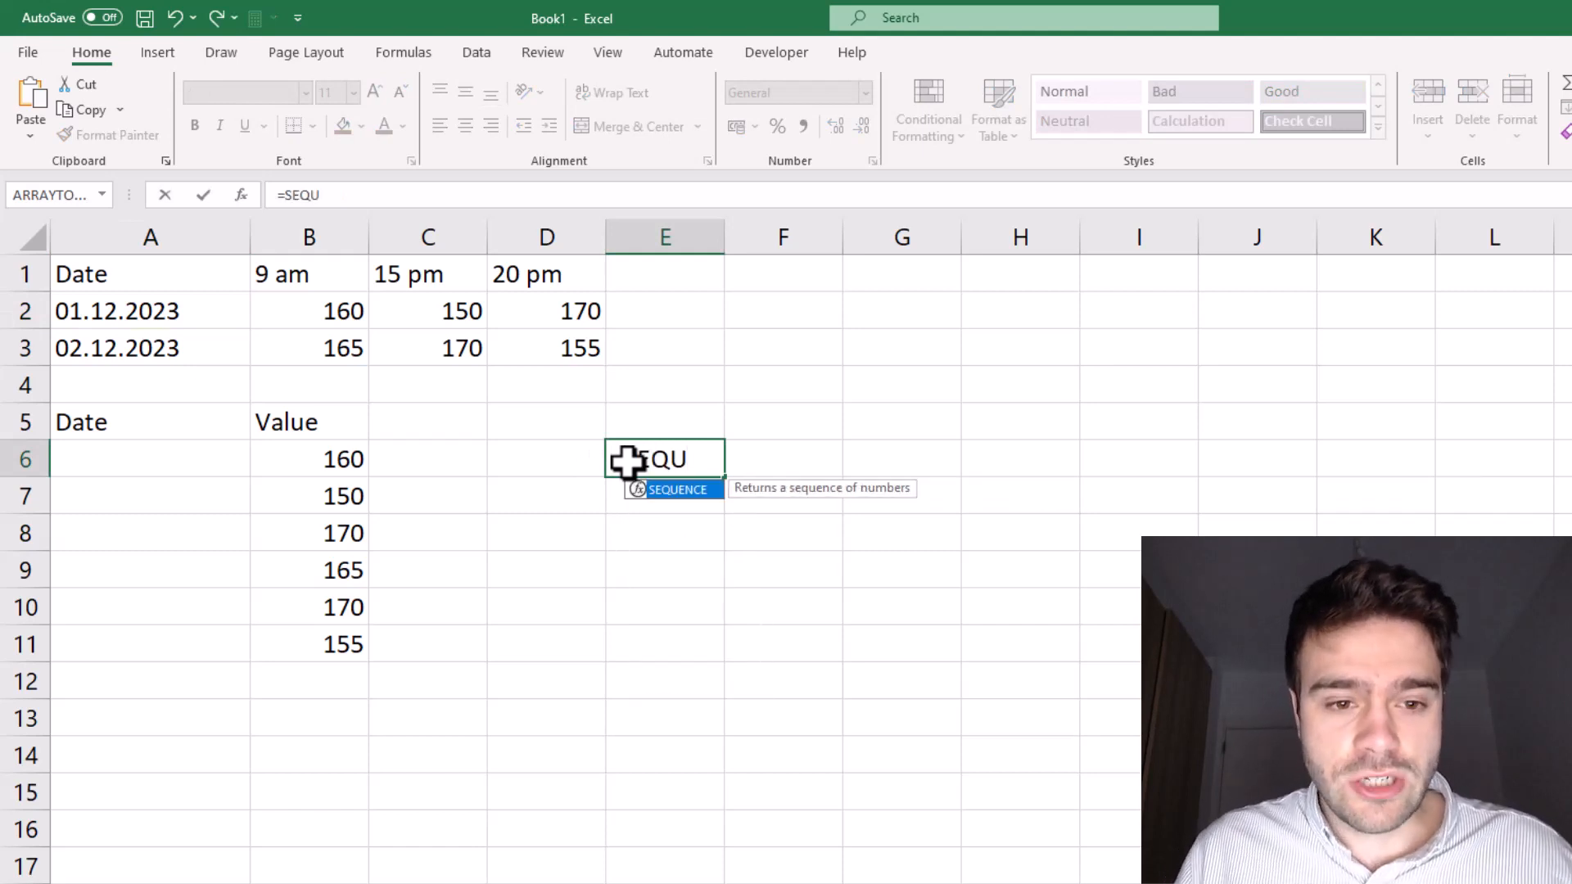
pyautogui.doubleClick(660, 490)
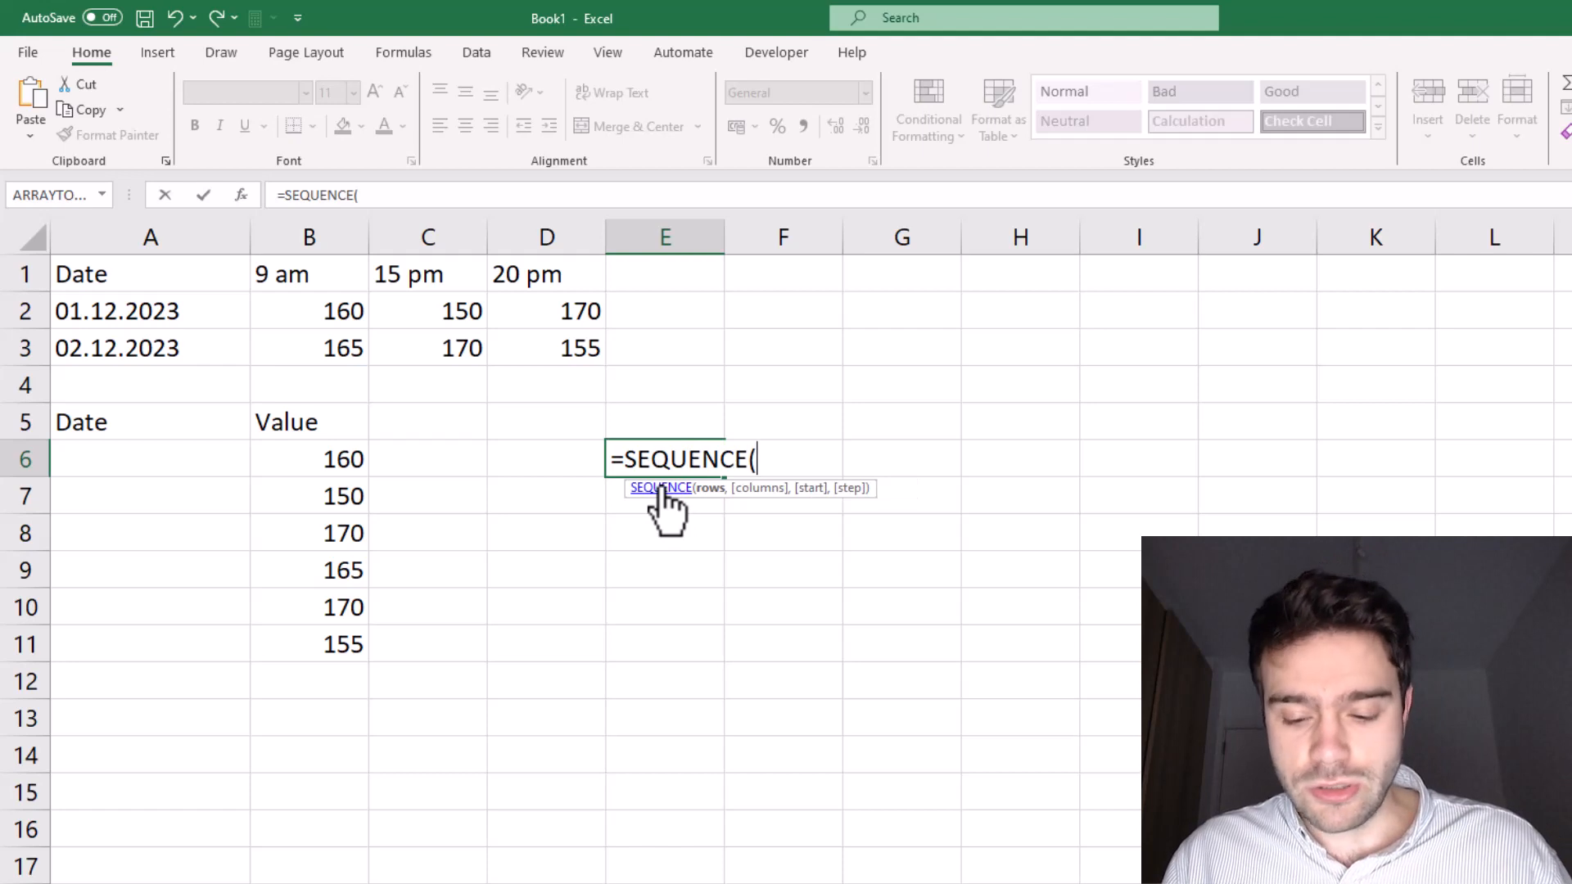
pyautogui.write('3)')
pyautogui.press('Return')
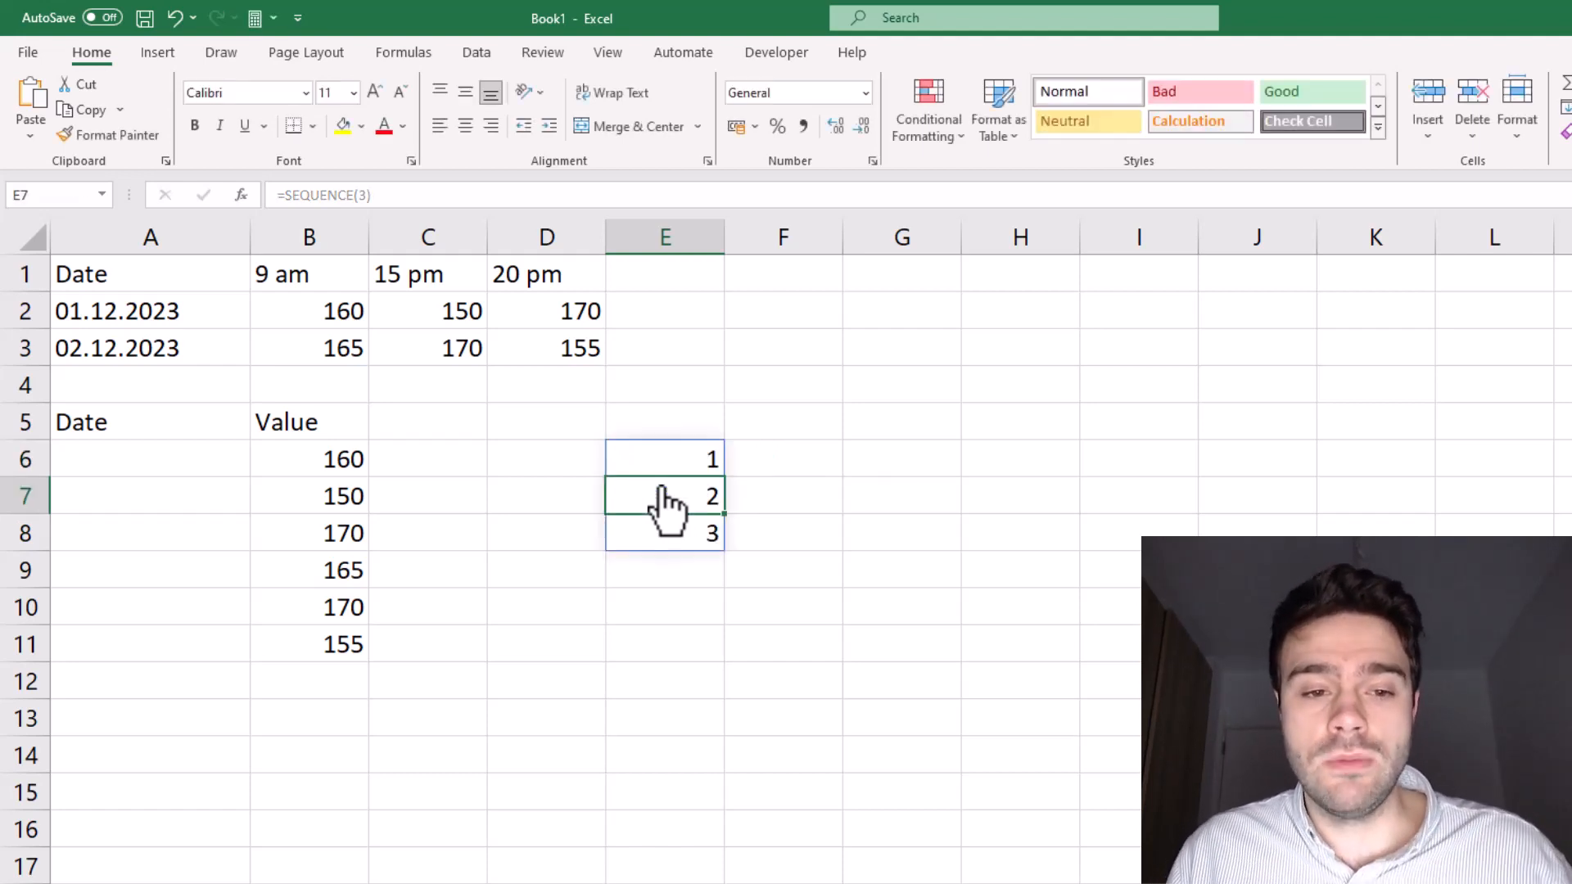
# - Change the formula in E6 to =SEQUENCE(,3) so the numbers run across three columns
pyautogui.click(671, 459)
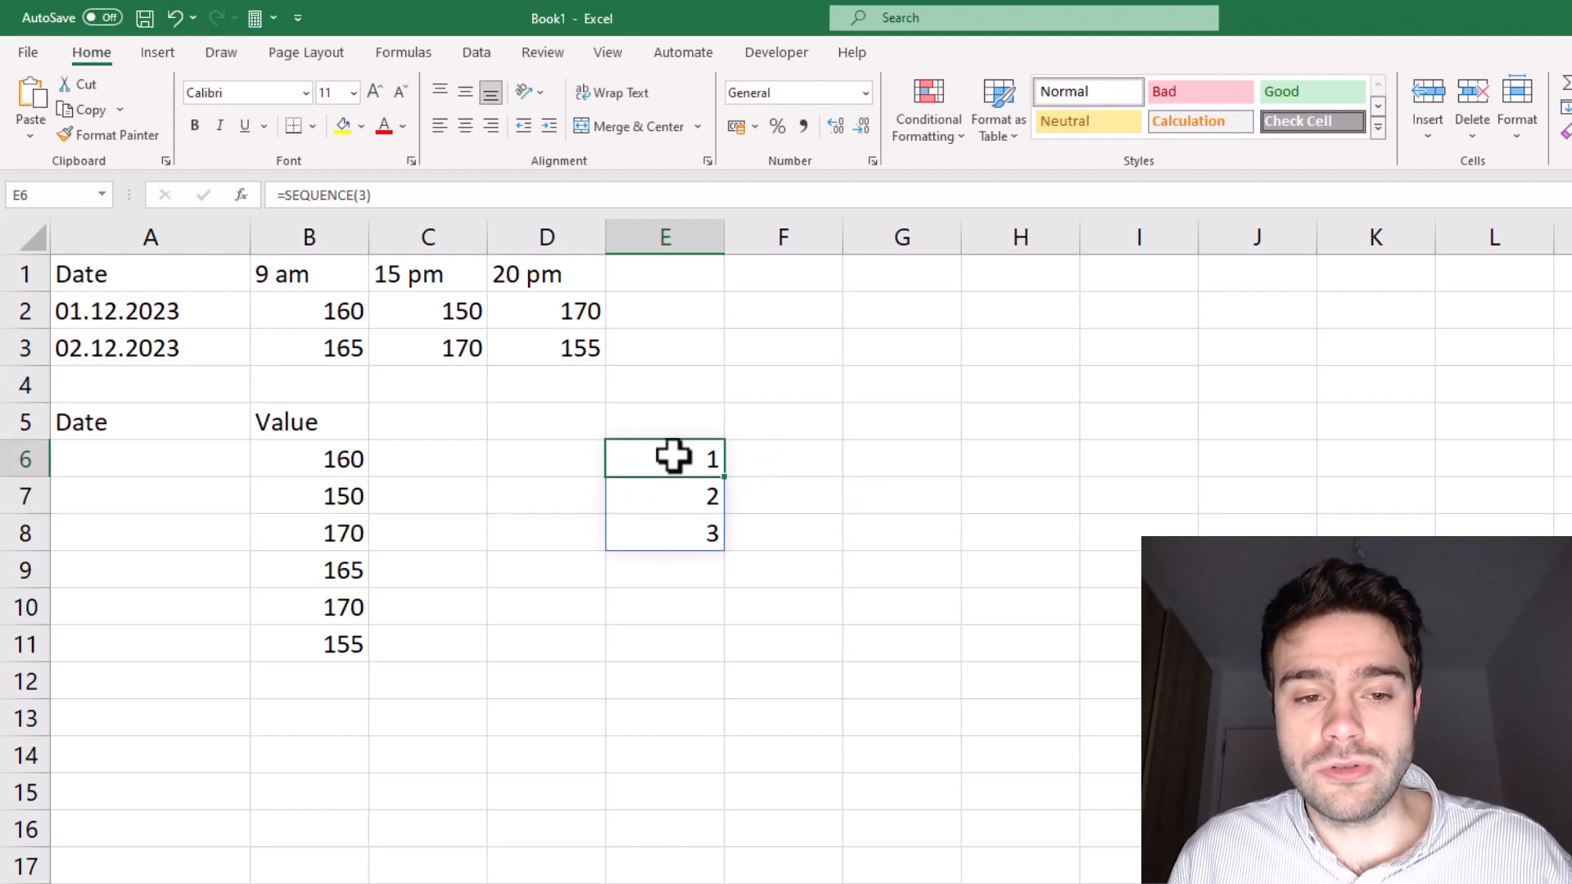
pyautogui.click(361, 194)
pyautogui.write(',')
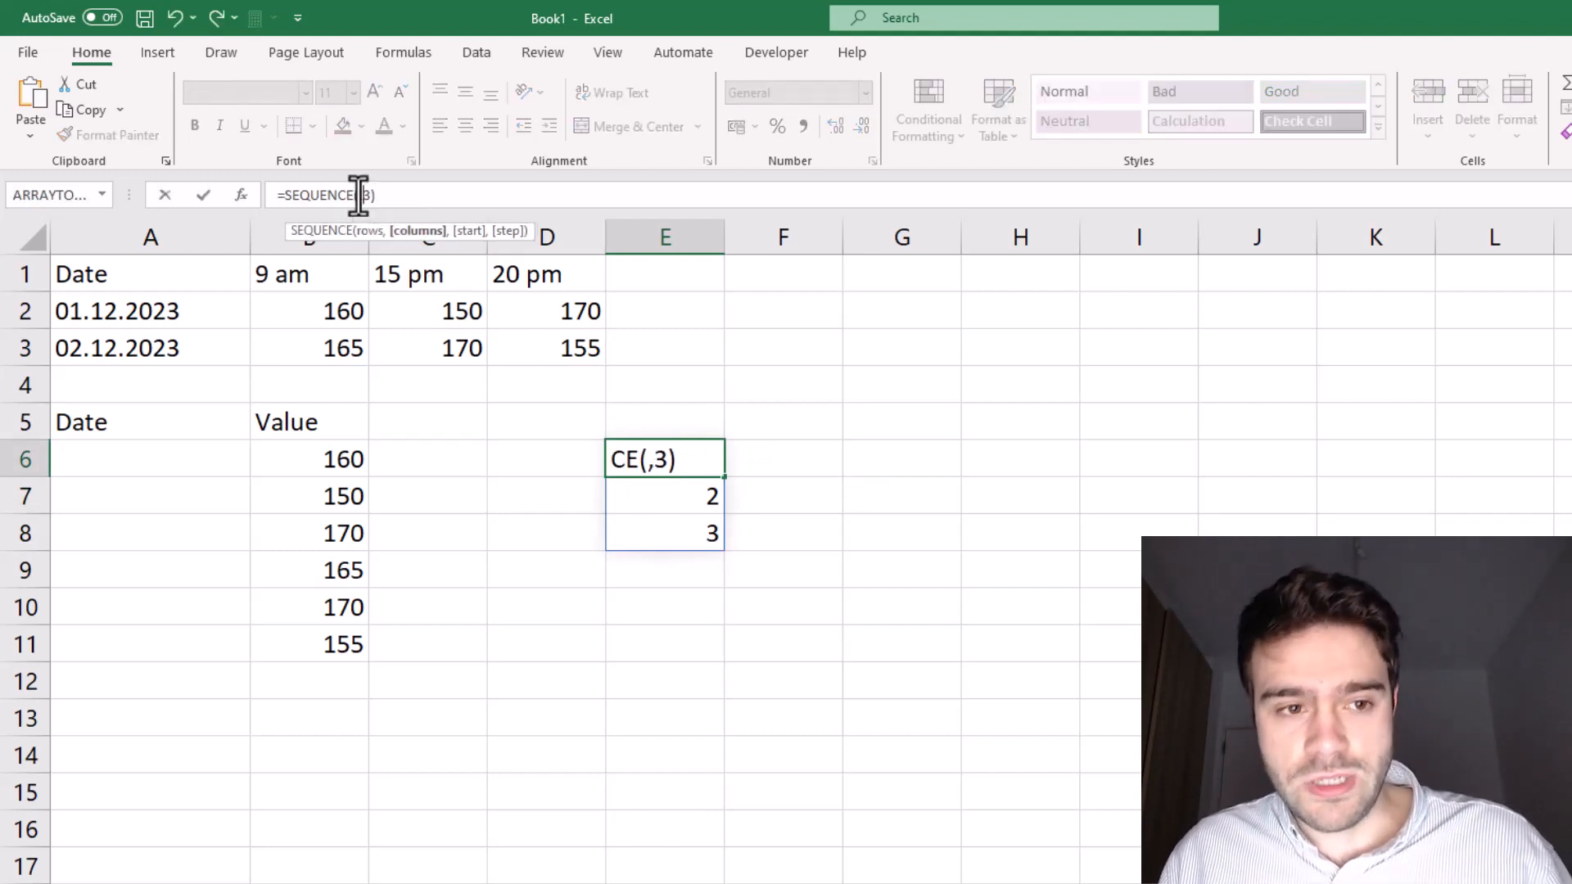
pyautogui.click(383, 194)
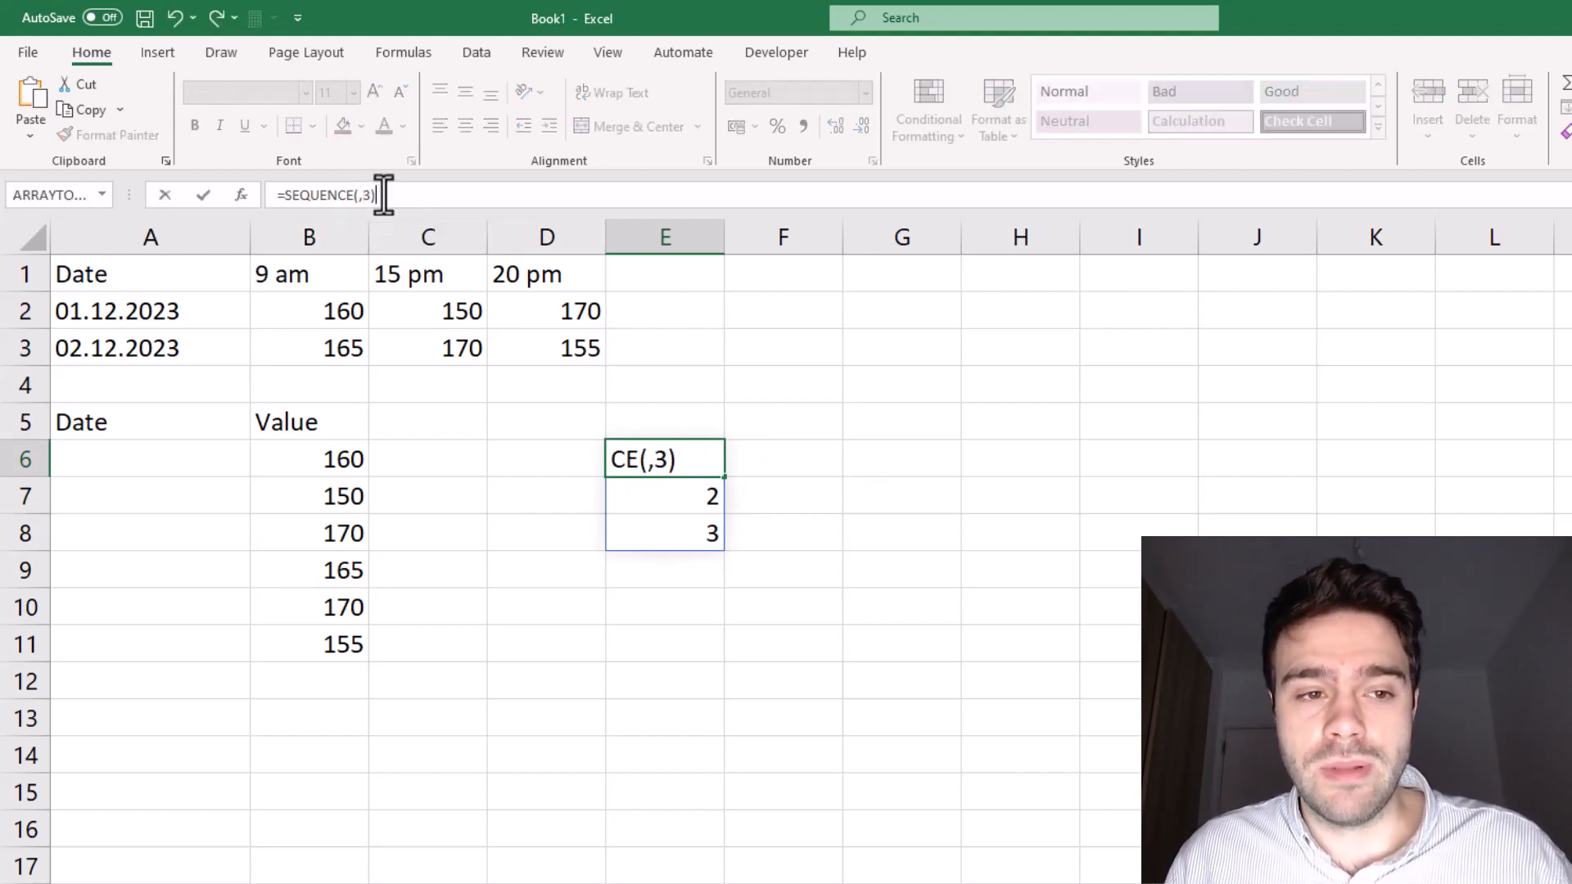
pyautogui.click(365, 197)
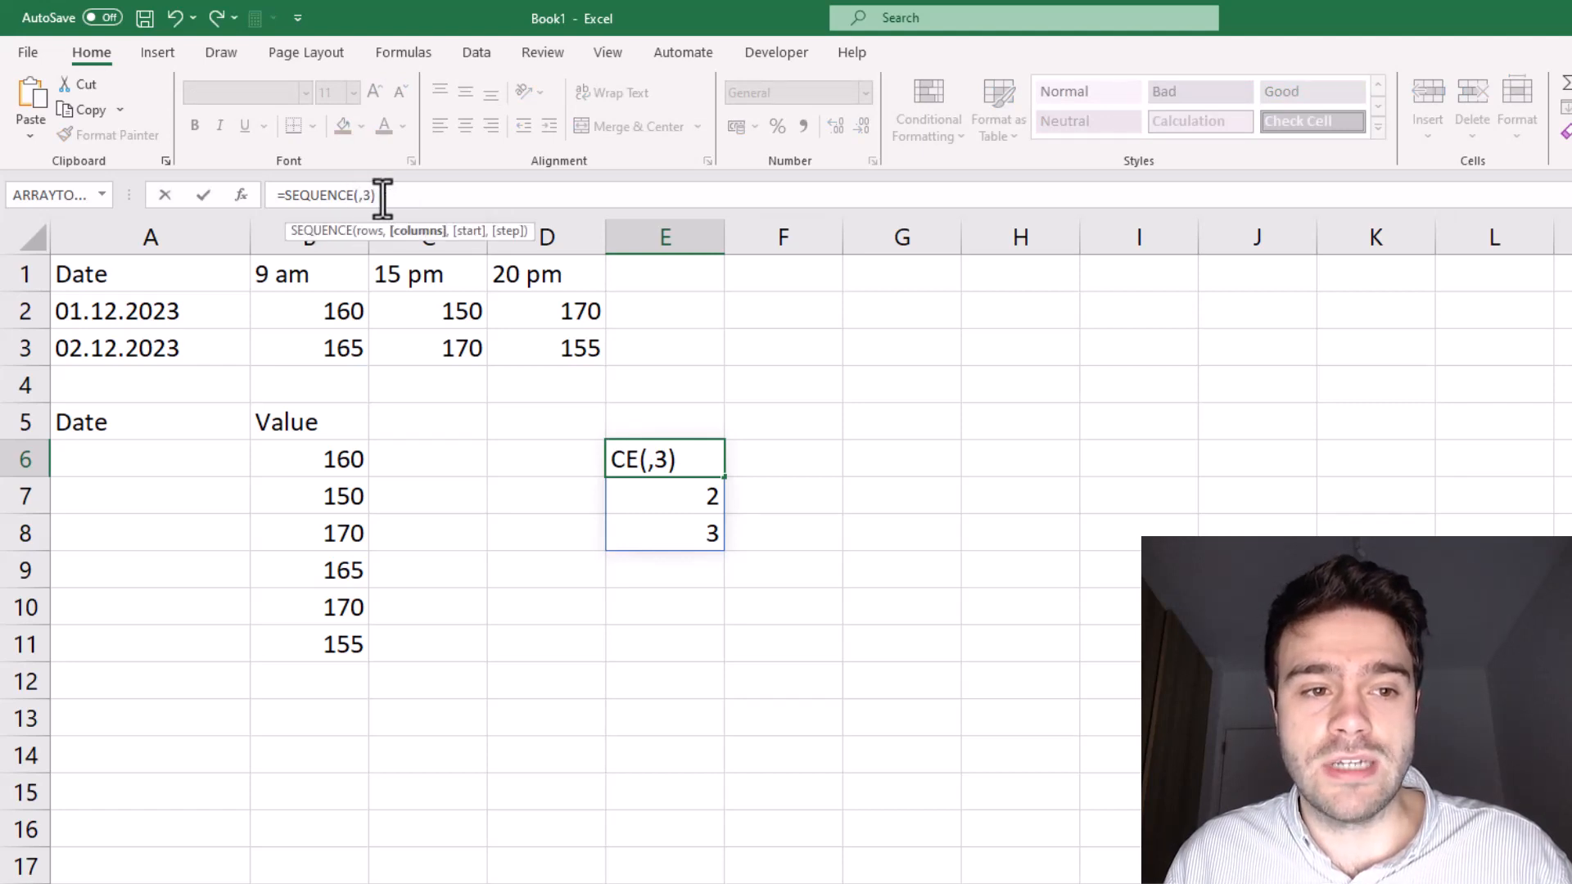
pyautogui.press('Return')
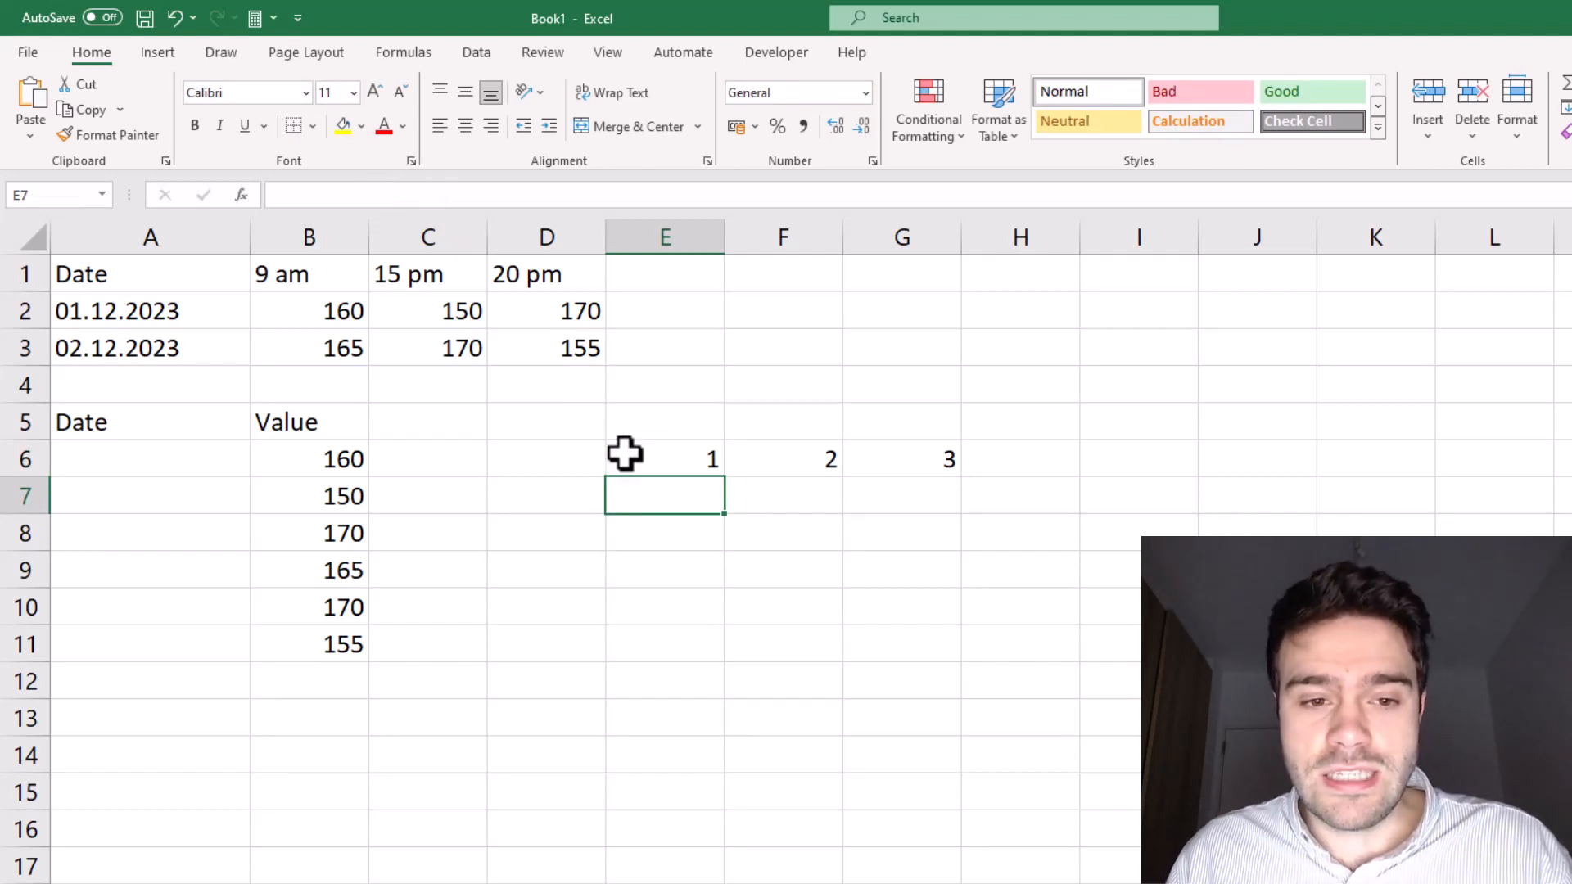
pyautogui.moveTo(625, 453); pyautogui.dragTo(957, 467)
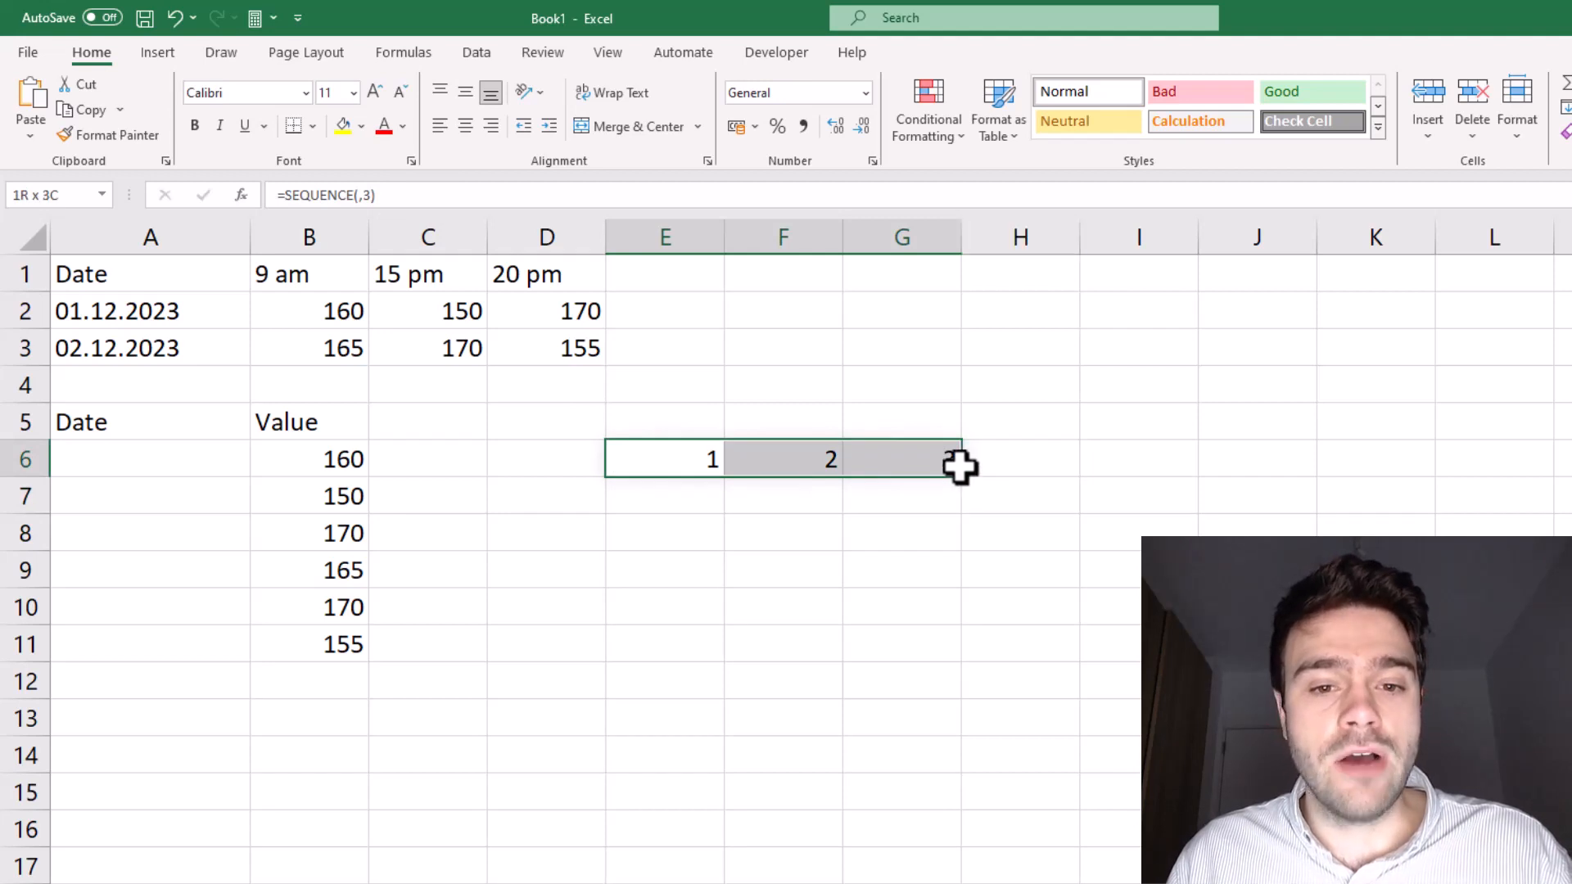
# - Enter =IF(E6#,A2:A3) in E7 to repeat both dates across the three sequence columns
pyautogui.click(704, 494)
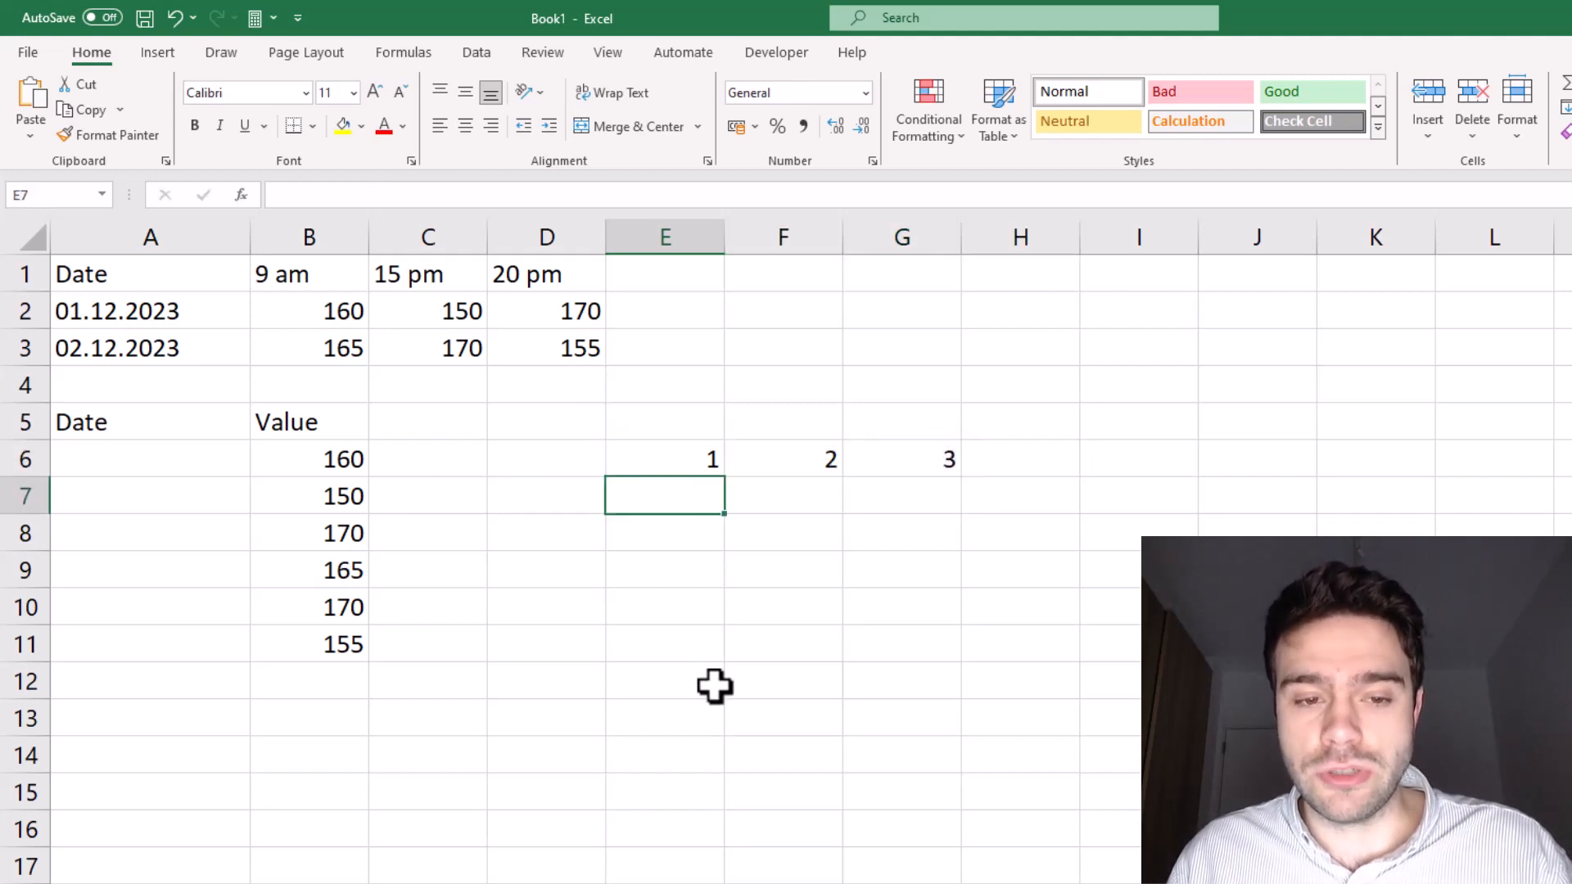
pyautogui.write('=IF(')
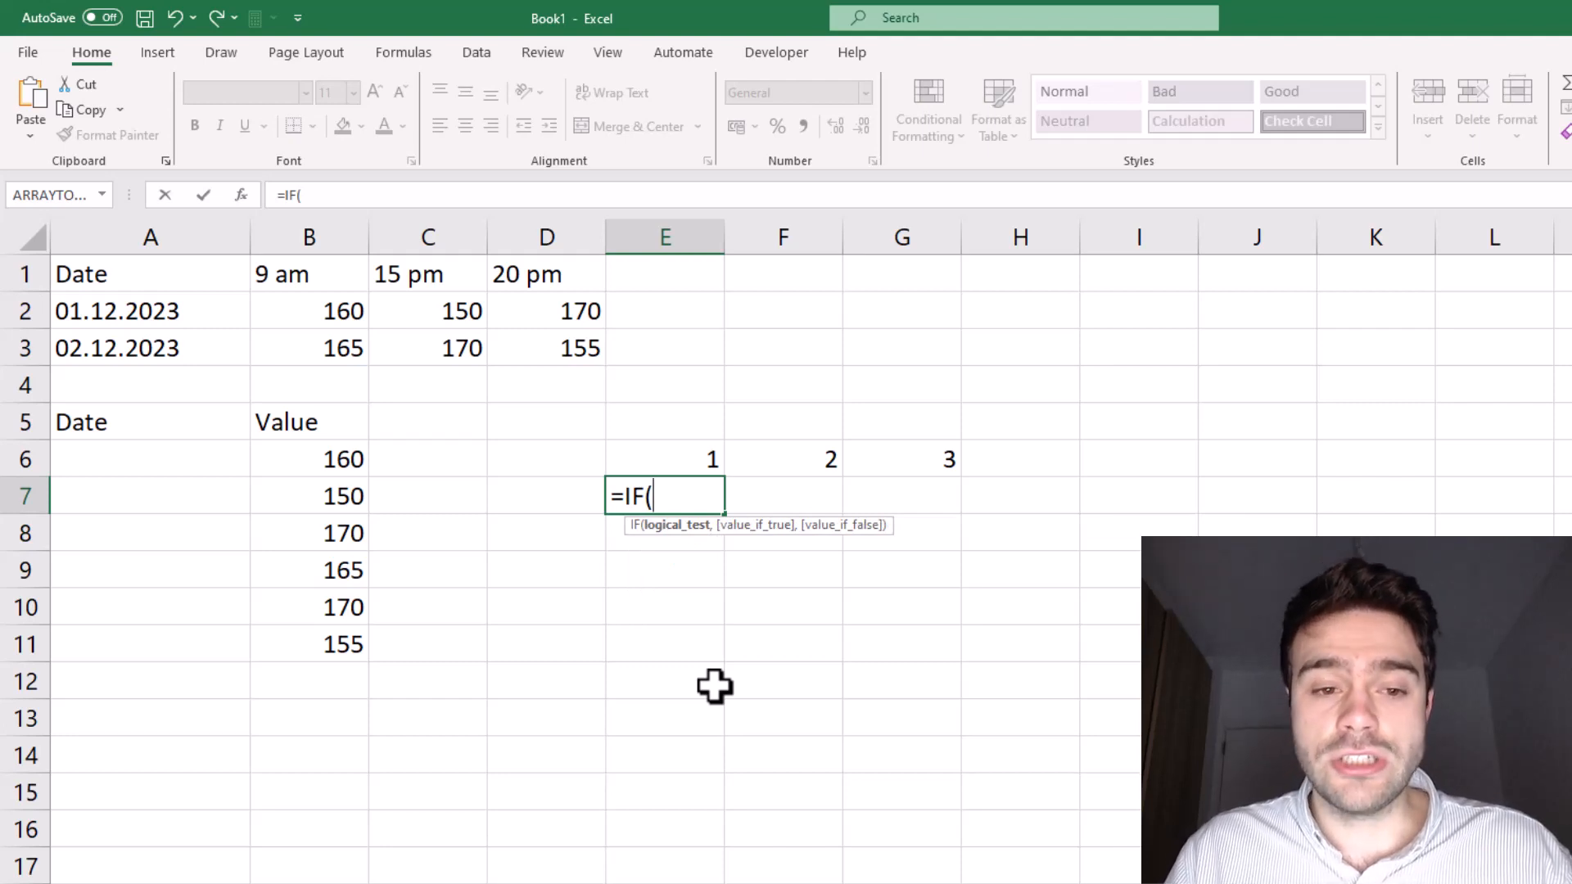
pyautogui.moveTo(684, 458); pyautogui.dragTo(910, 473)
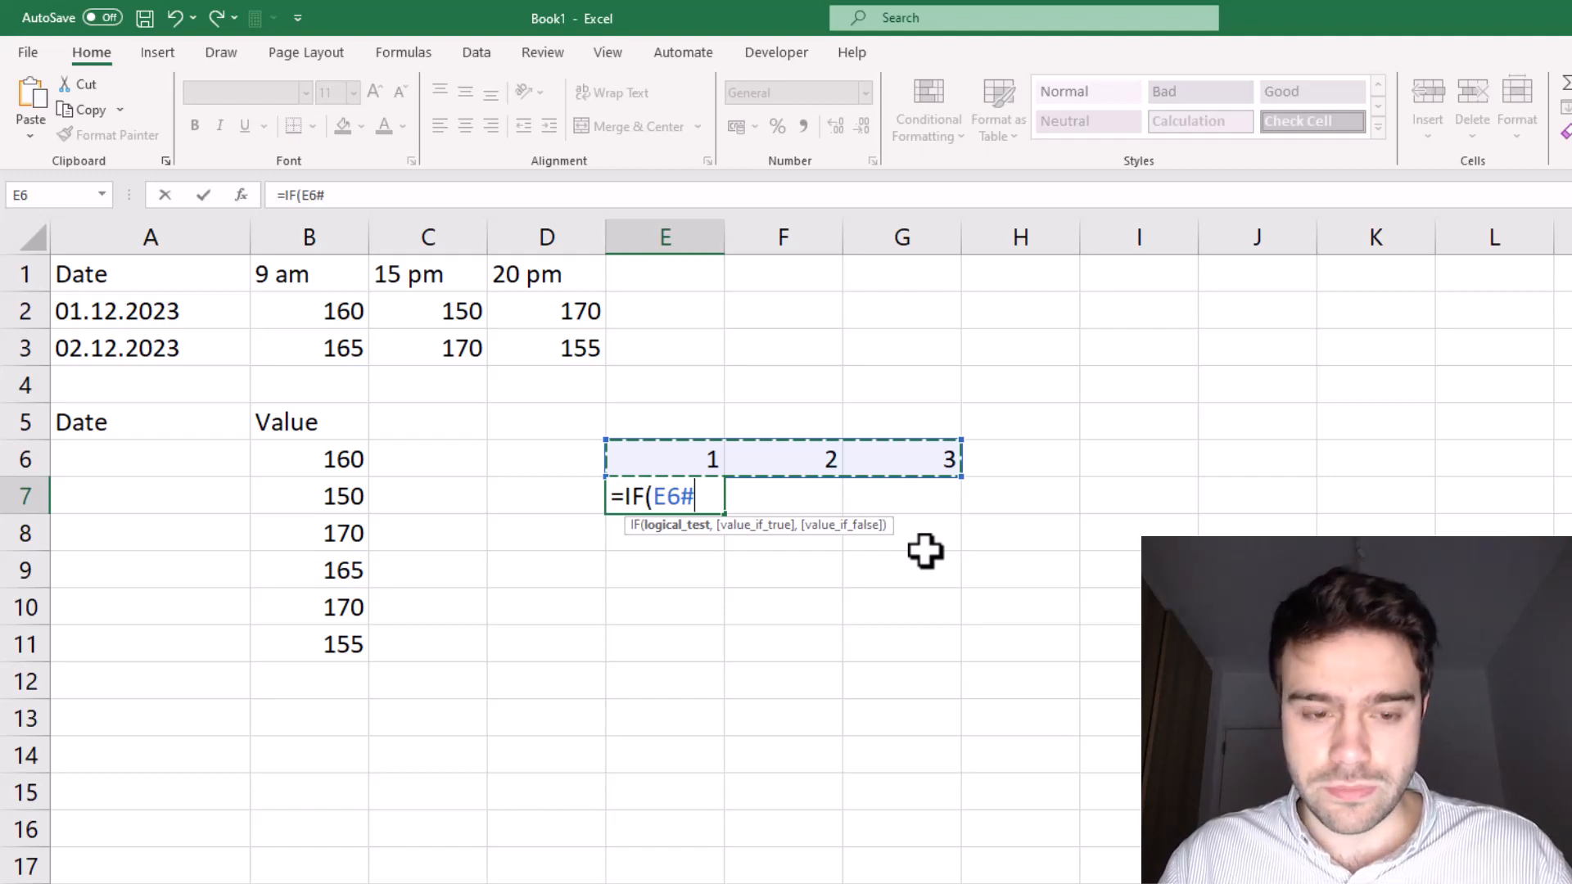
pyautogui.write(',')
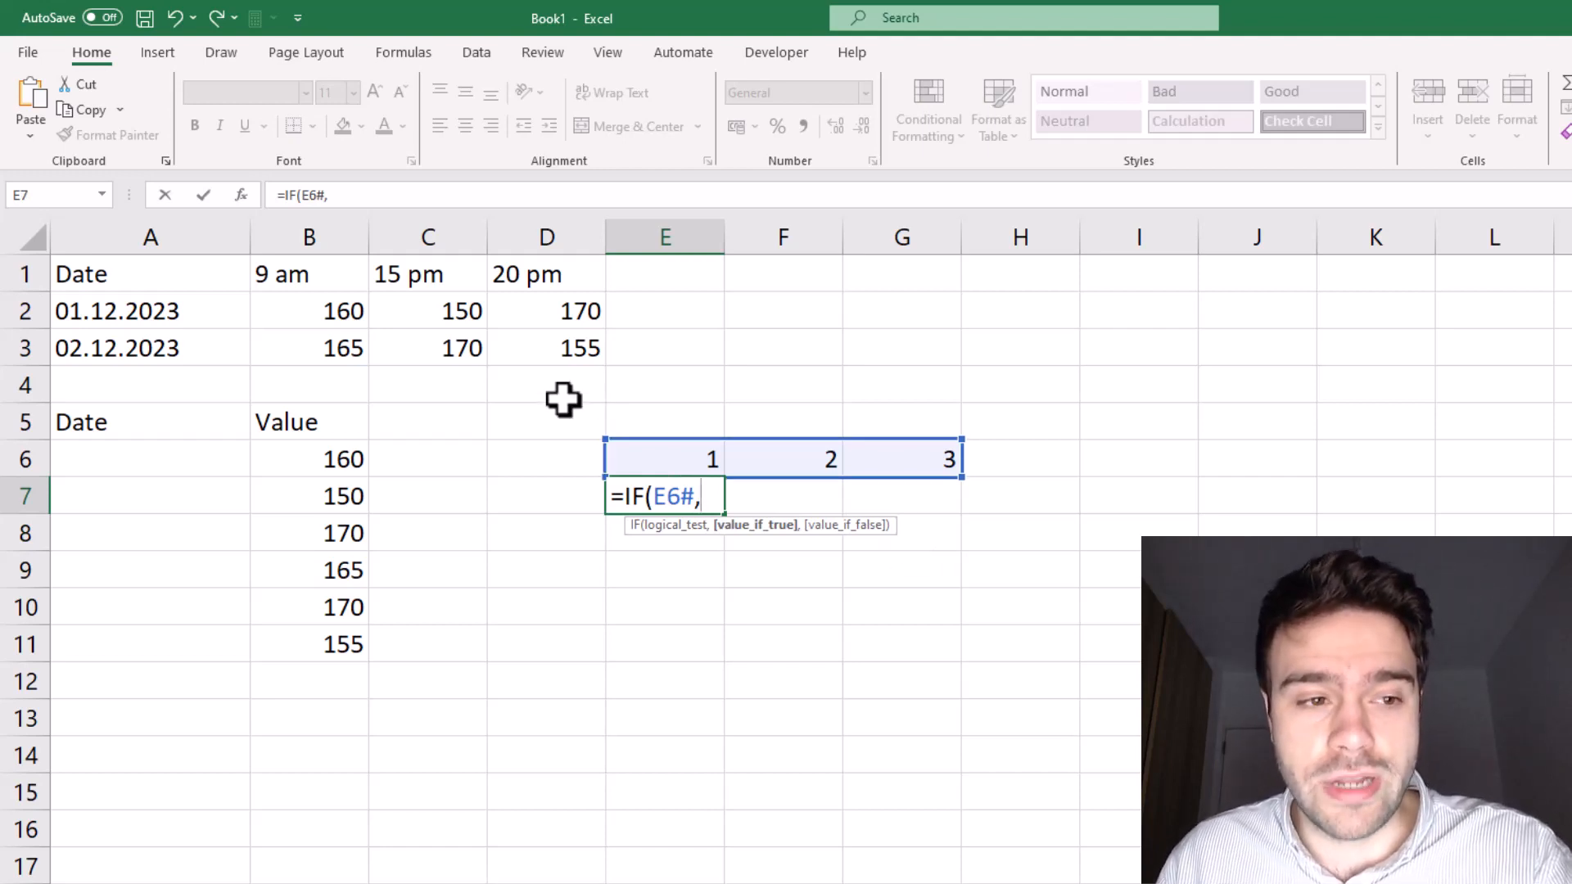
pyautogui.moveTo(123, 311); pyautogui.dragTo(135, 344)
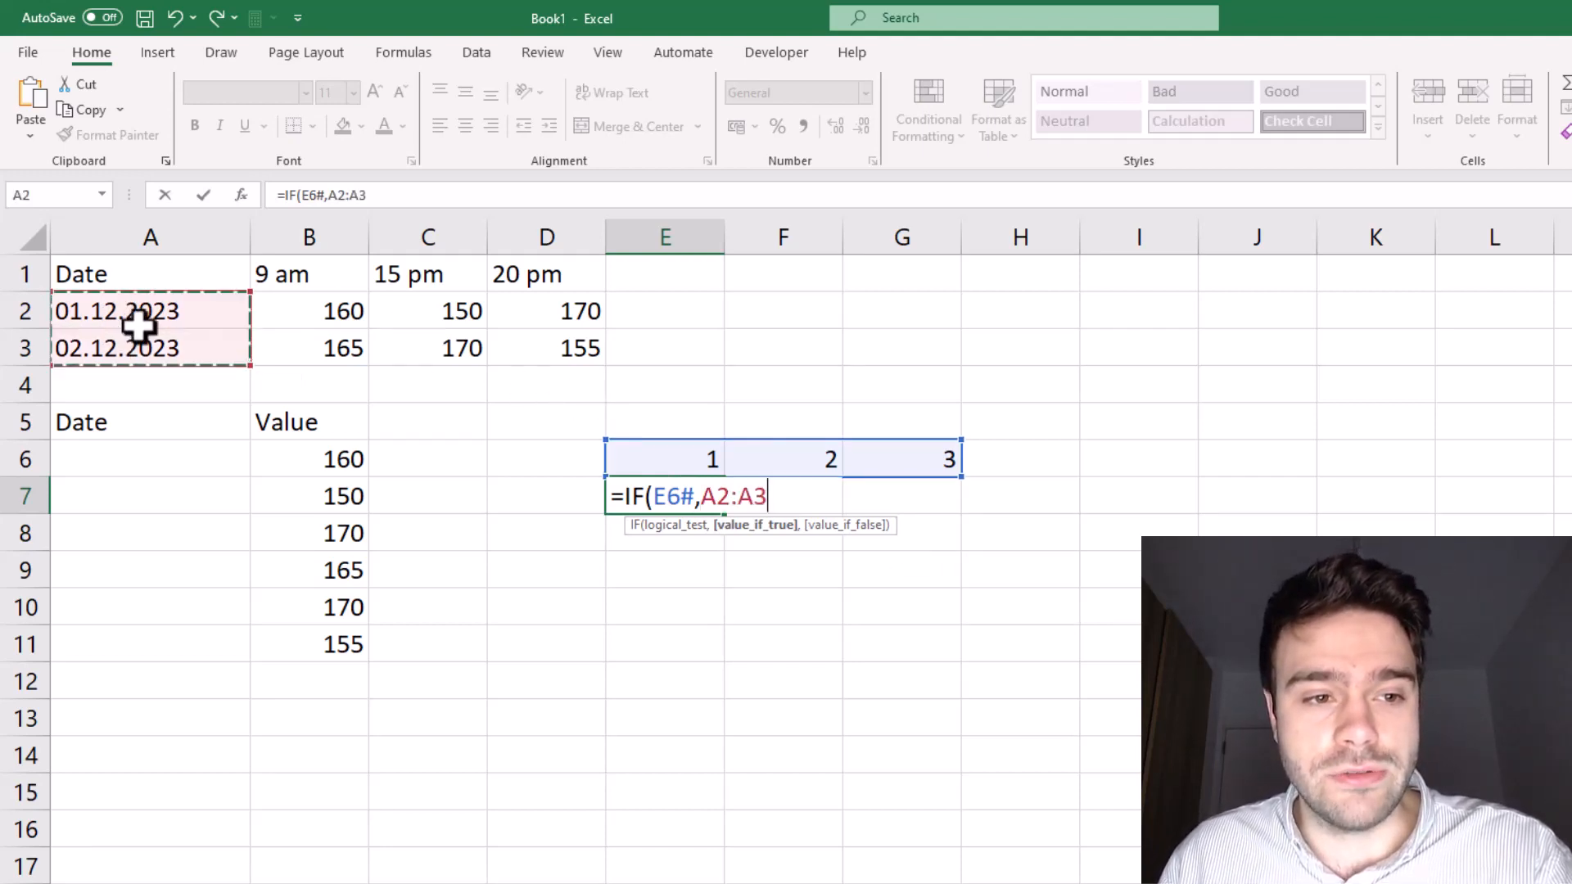
pyautogui.click(451, 193)
pyautogui.write(')')
pyautogui.press('Return')
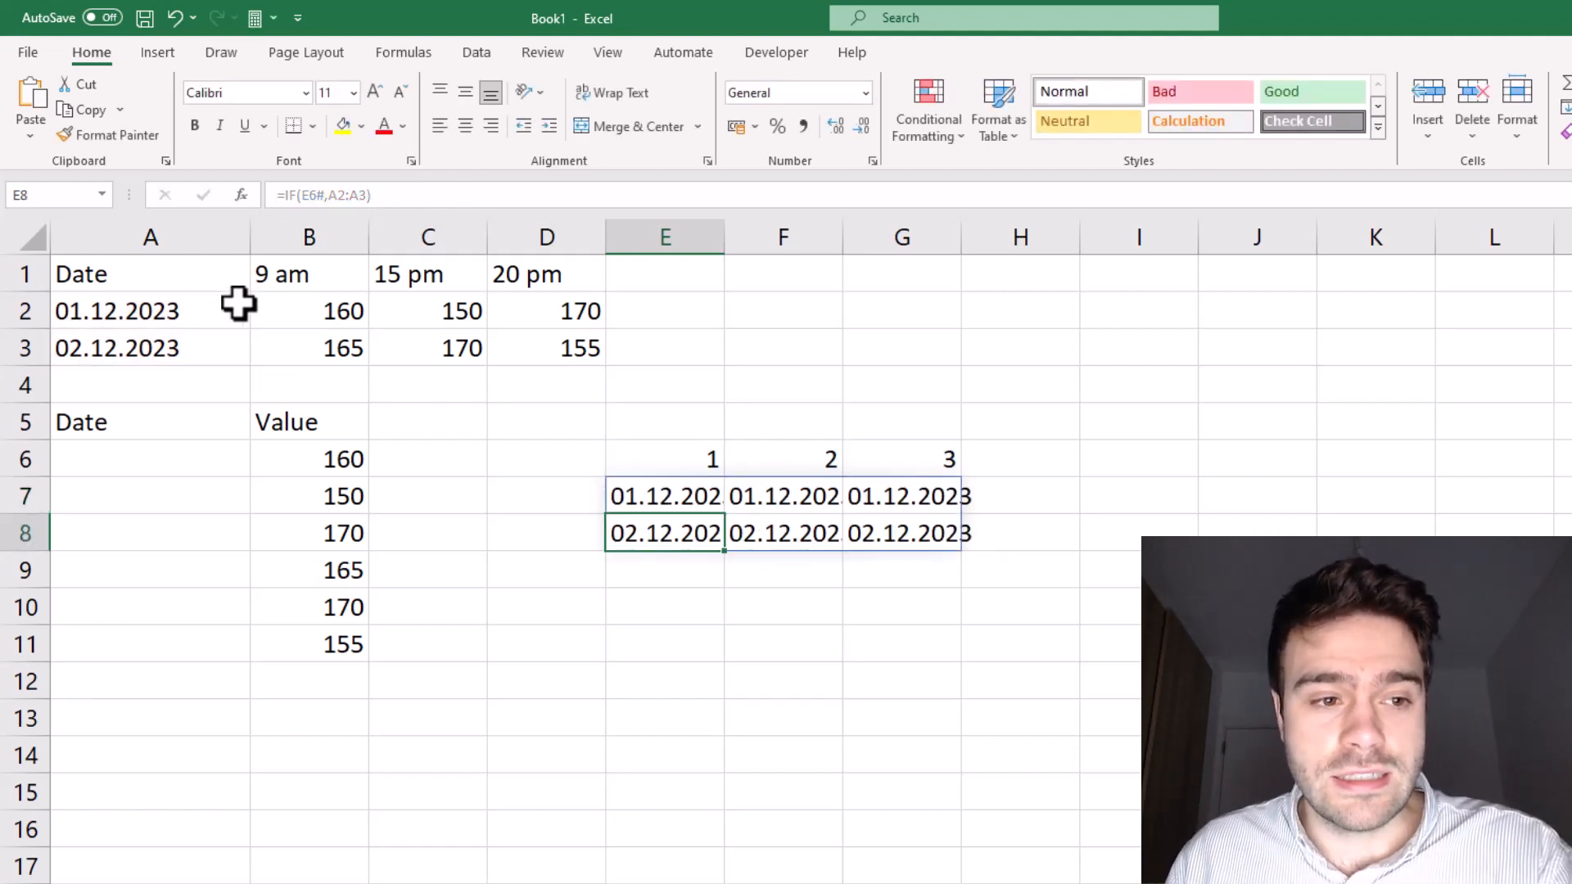
pyautogui.moveTo(238, 302); pyautogui.dragTo(223, 342)
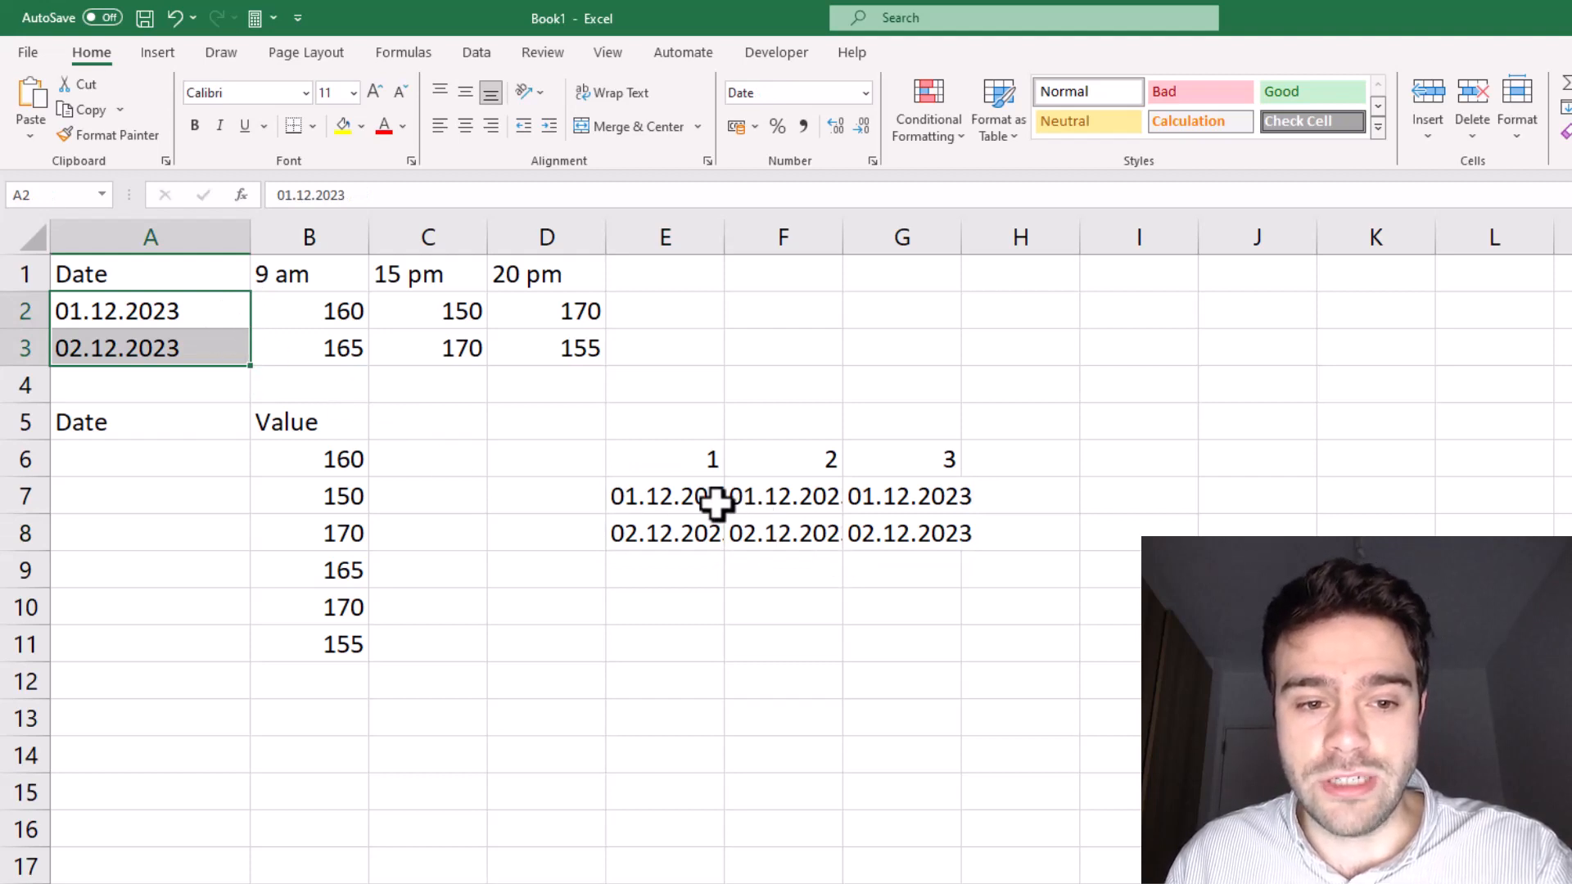
pyautogui.moveTo(713, 505); pyautogui.dragTo(791, 542)
pyautogui.moveTo(880, 509); pyautogui.dragTo(906, 522)
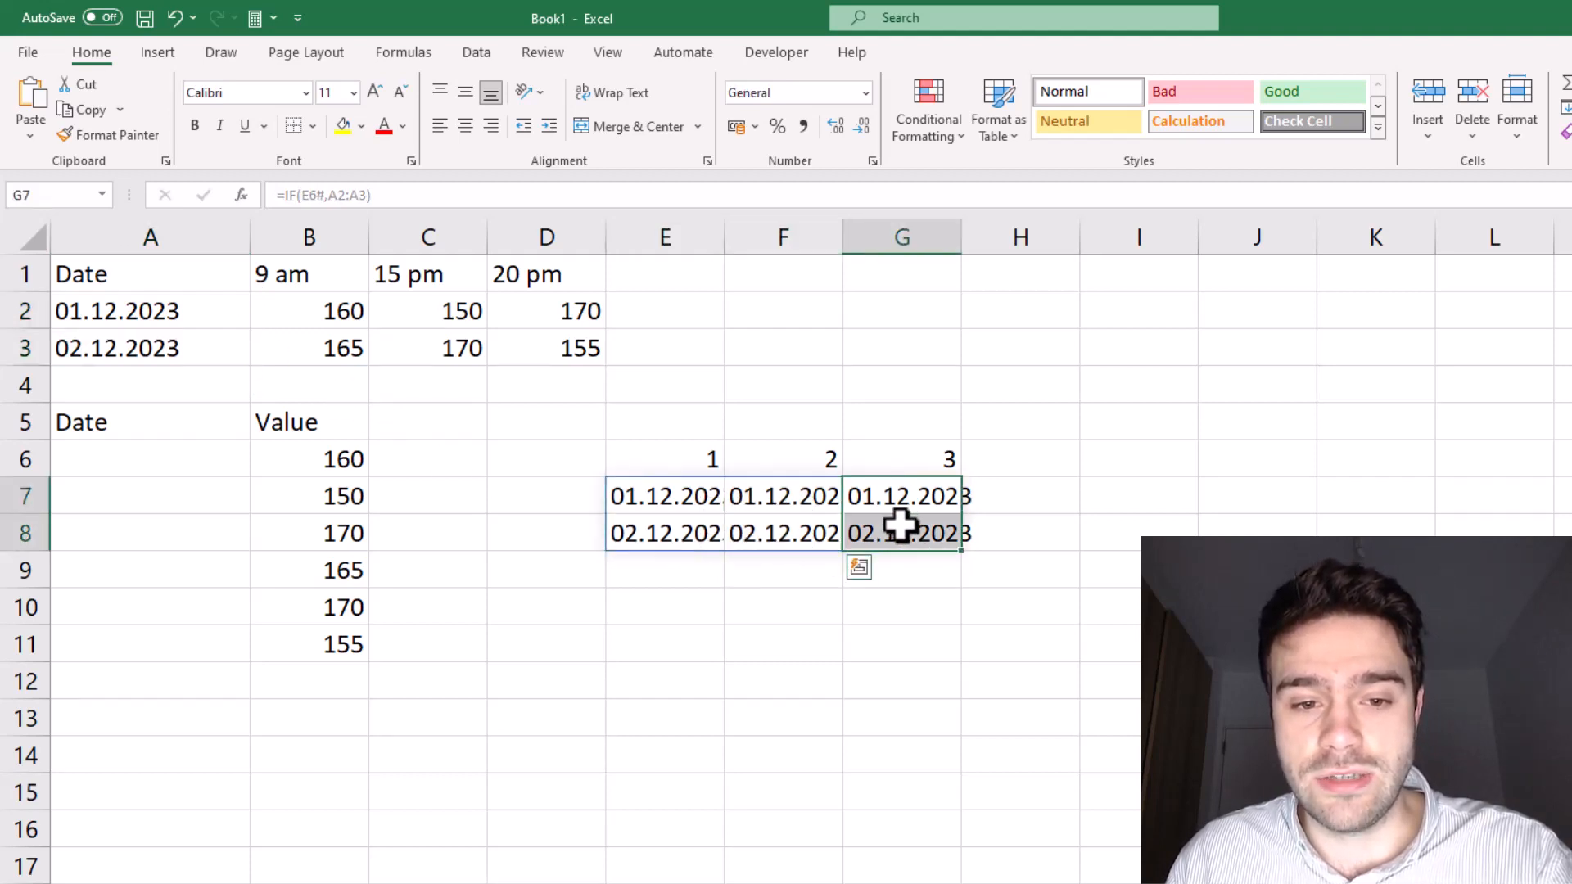
# - Enter =TOCOL(E7#) in E10 to stack the repeated dates into a single column
pyautogui.click(663, 604)
pyautogui.write('=')
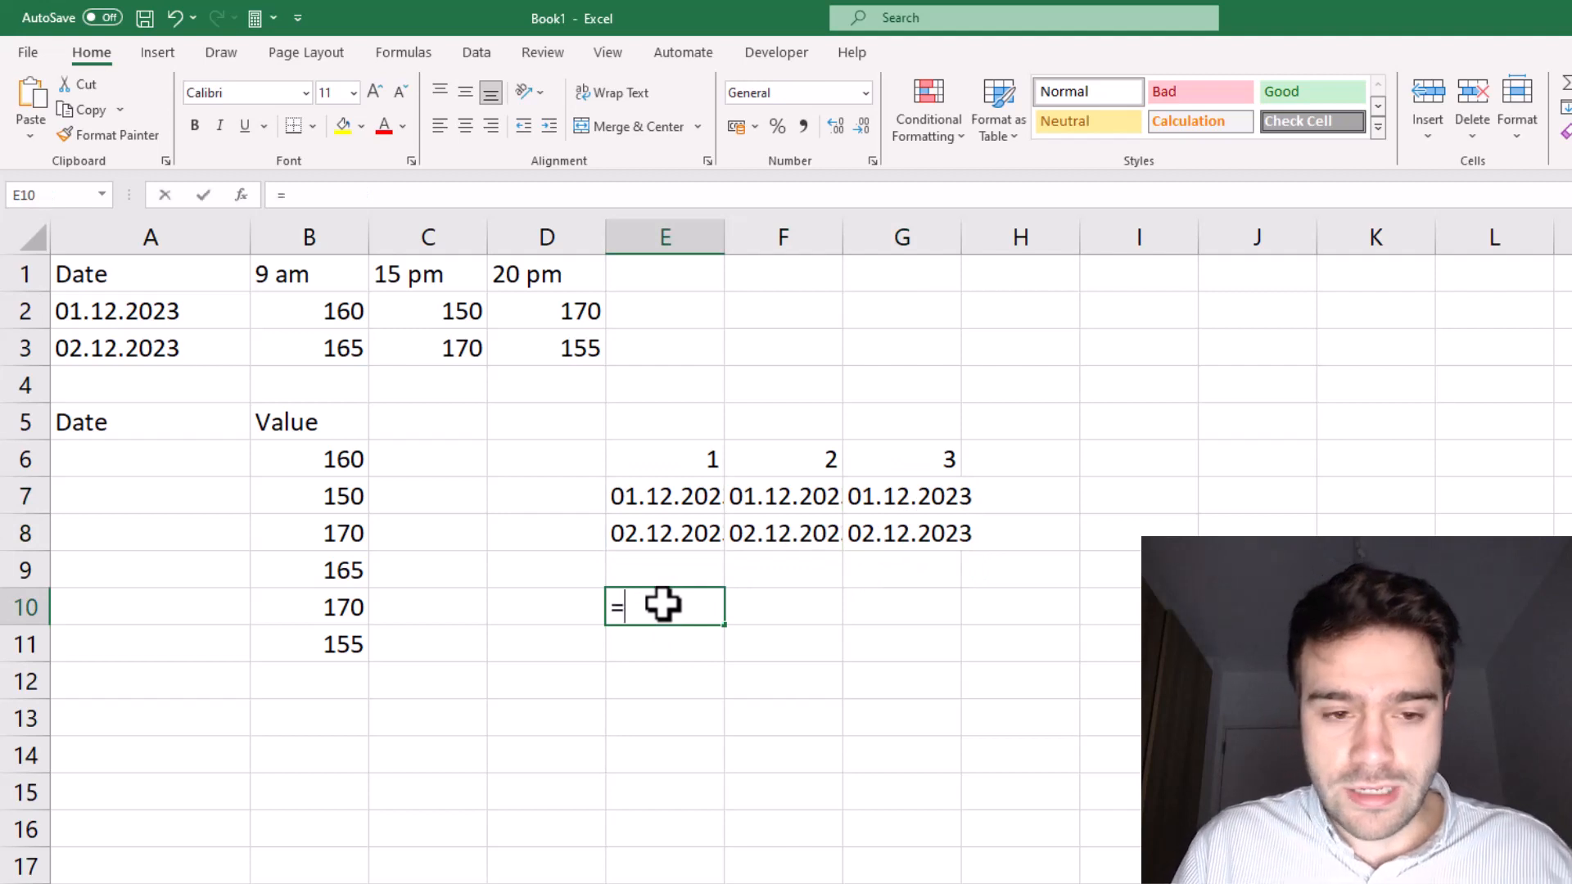
pyautogui.write('TOCOL')
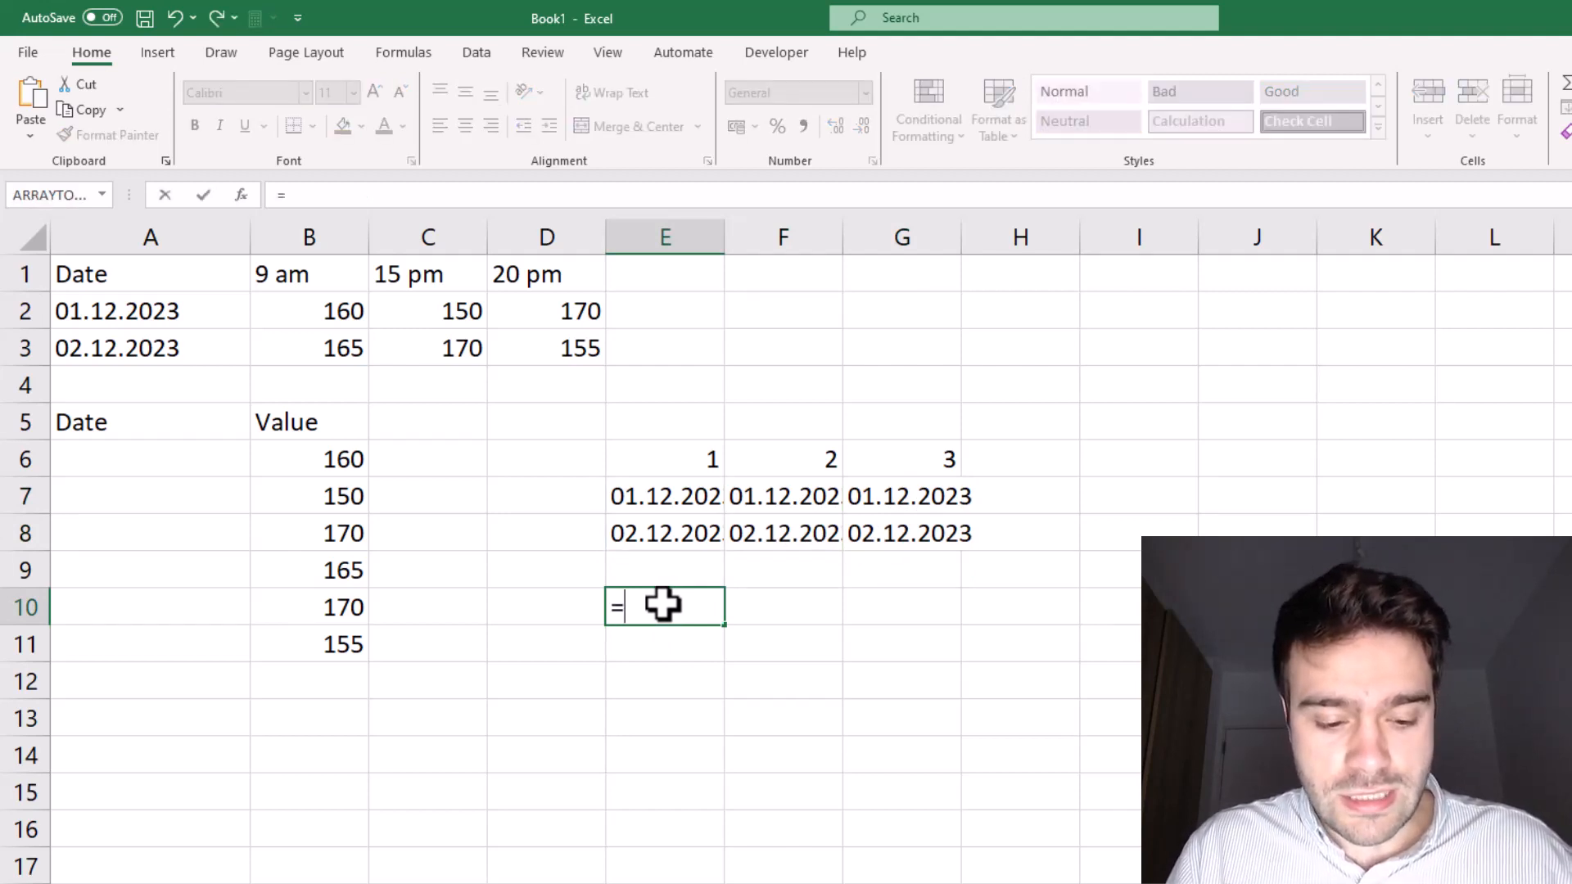
pyautogui.write('(')
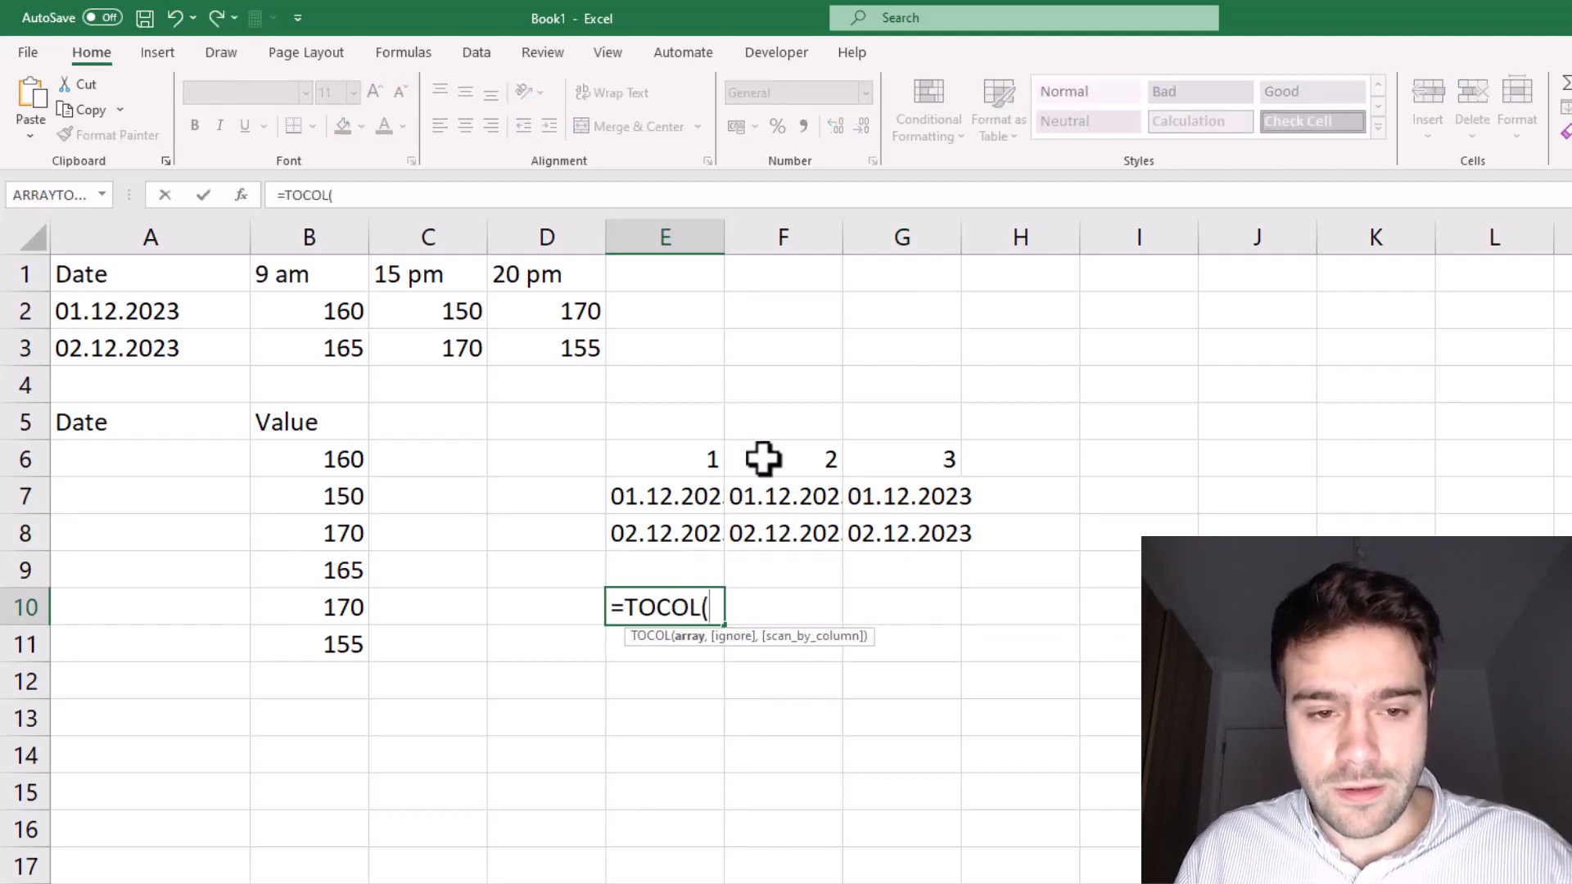
pyautogui.moveTo(695, 509); pyautogui.dragTo(919, 537)
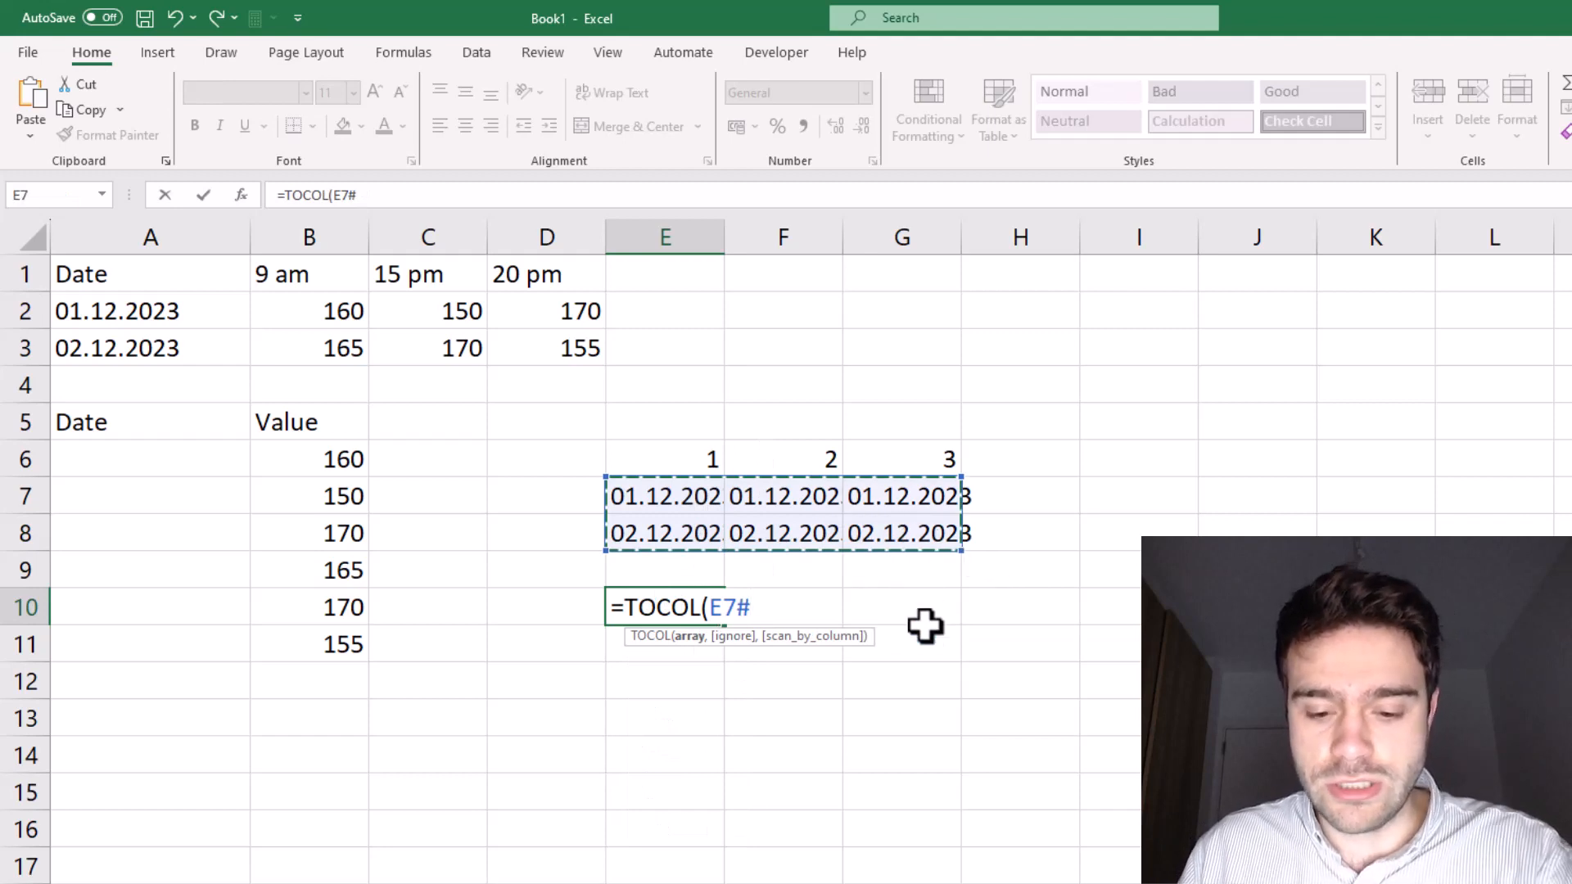
pyautogui.write(')')
pyautogui.press('Return')
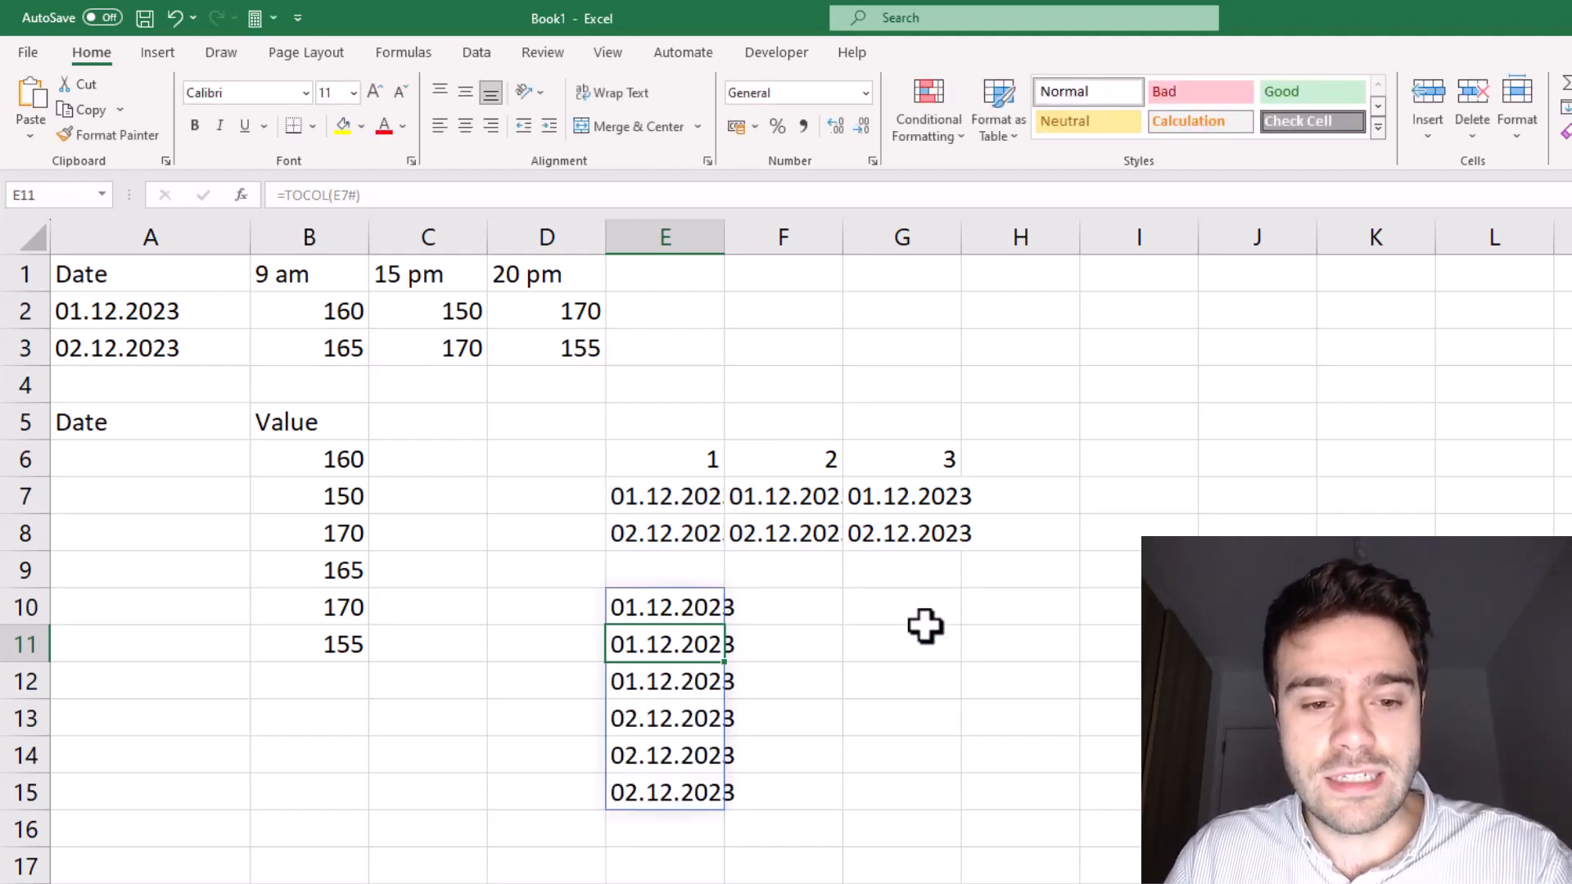
pyautogui.moveTo(677, 606); pyautogui.dragTo(676, 779)
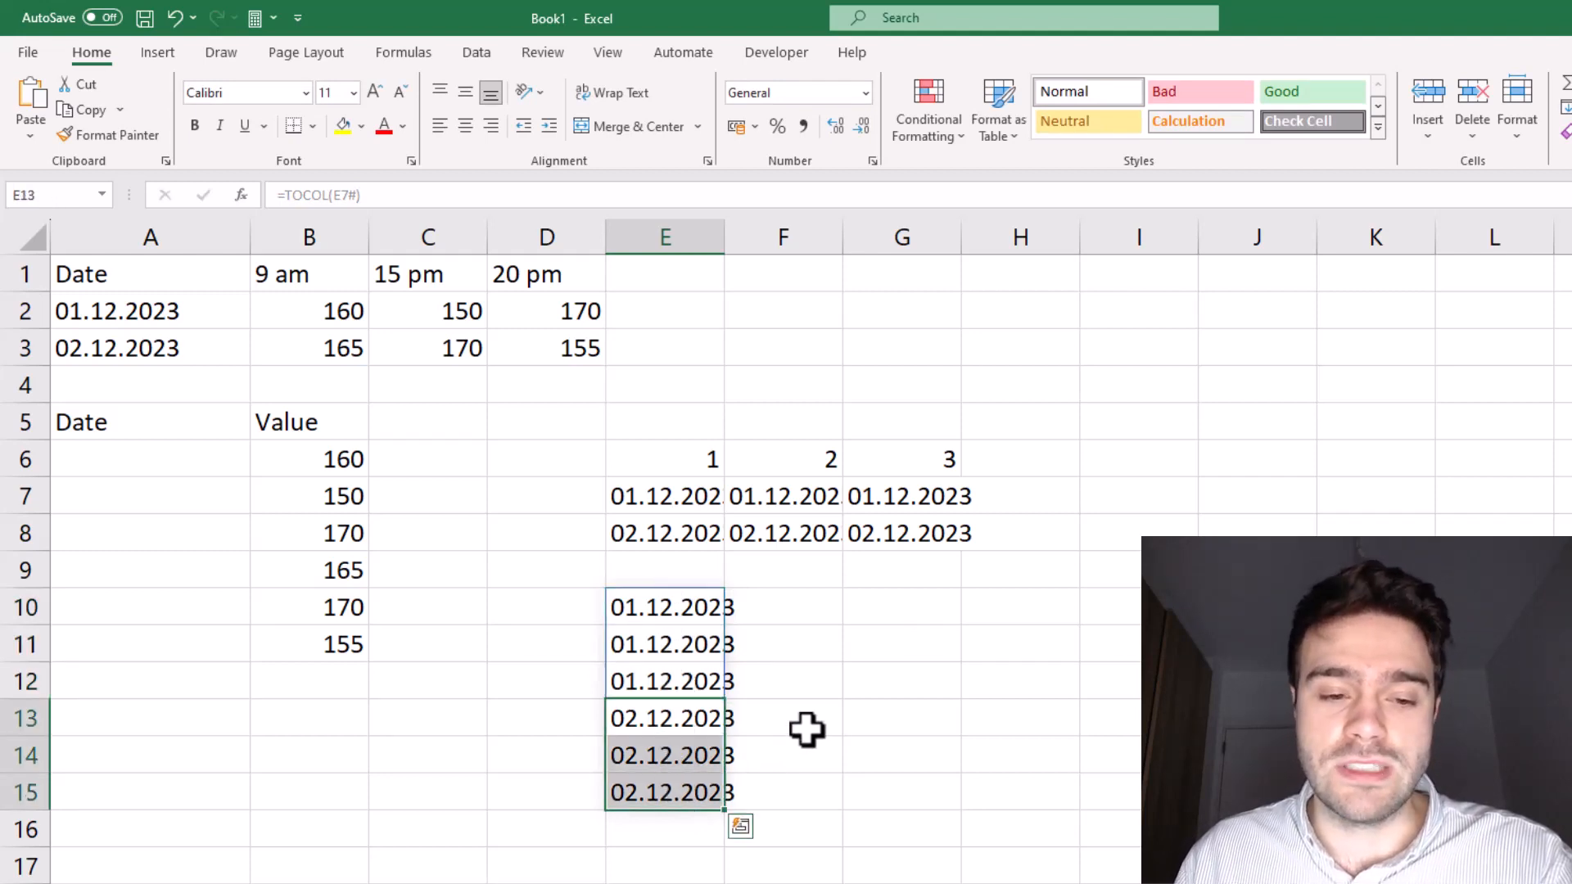
pyautogui.click(845, 647)
pyautogui.moveTo(123, 459); pyautogui.dragTo(137, 635)
pyautogui.click(676, 578)
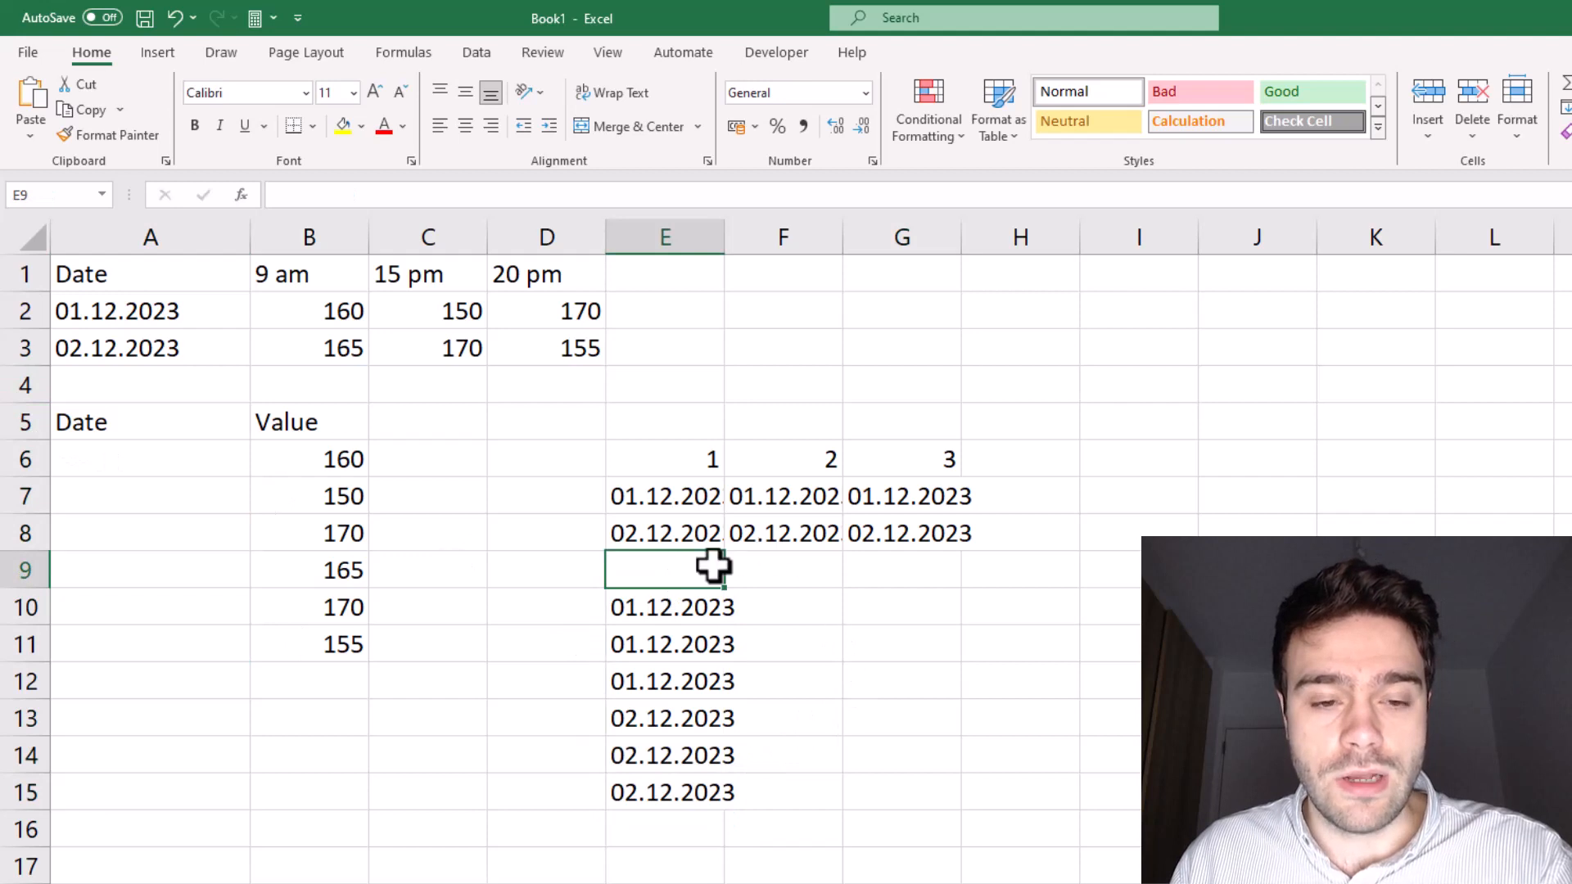
# - Change the formula in E6 to =SEQUENCE(,4) so the sequence runs across four columns
pyautogui.click(684, 463)
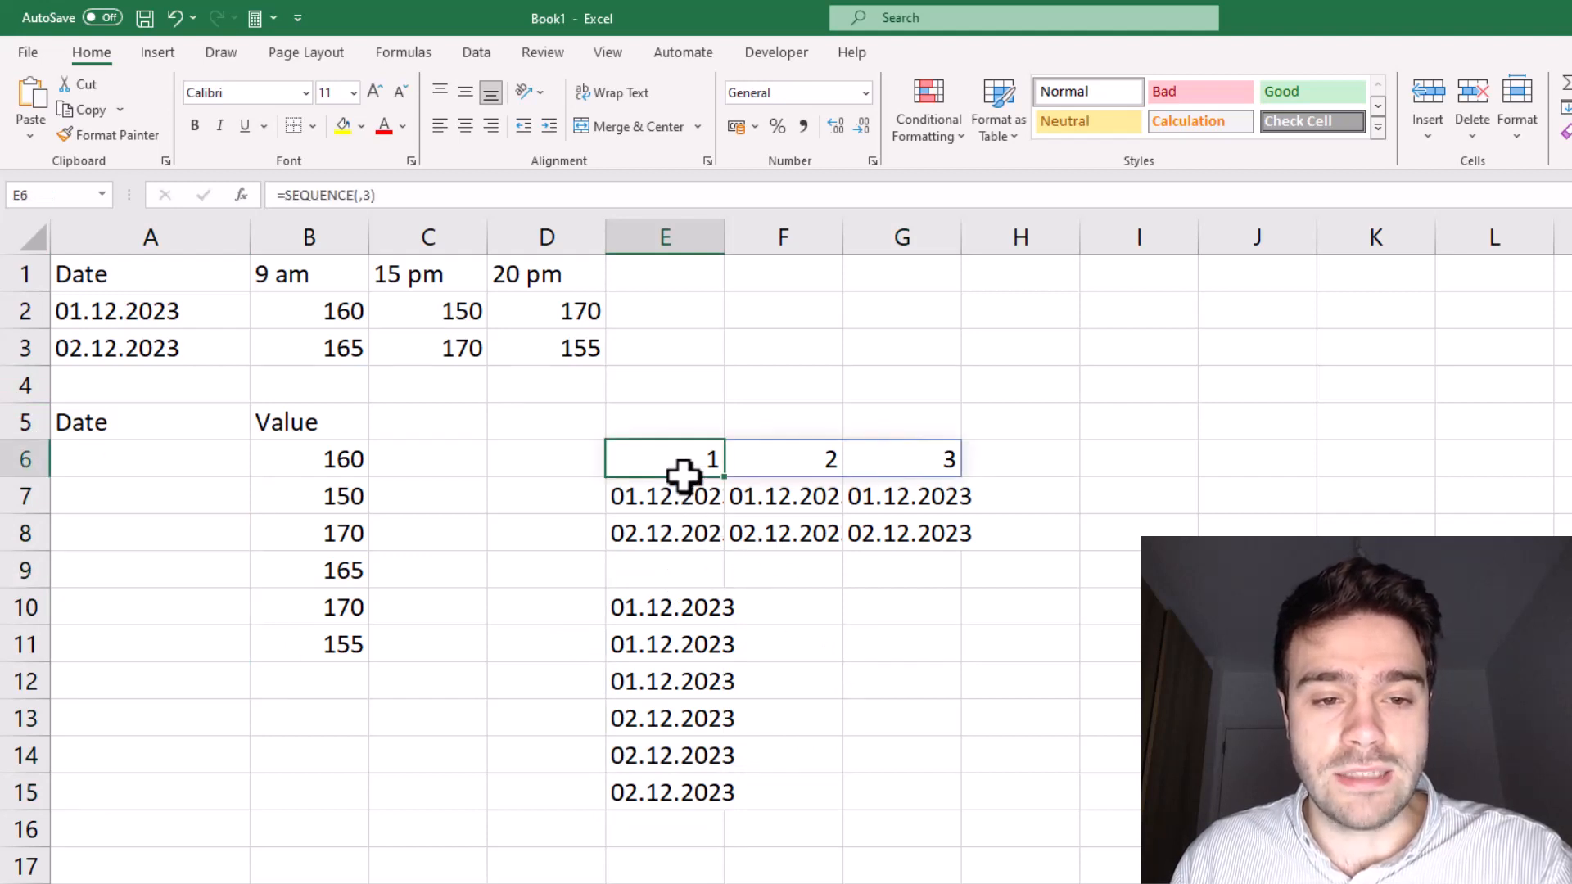
pyautogui.click(364, 197)
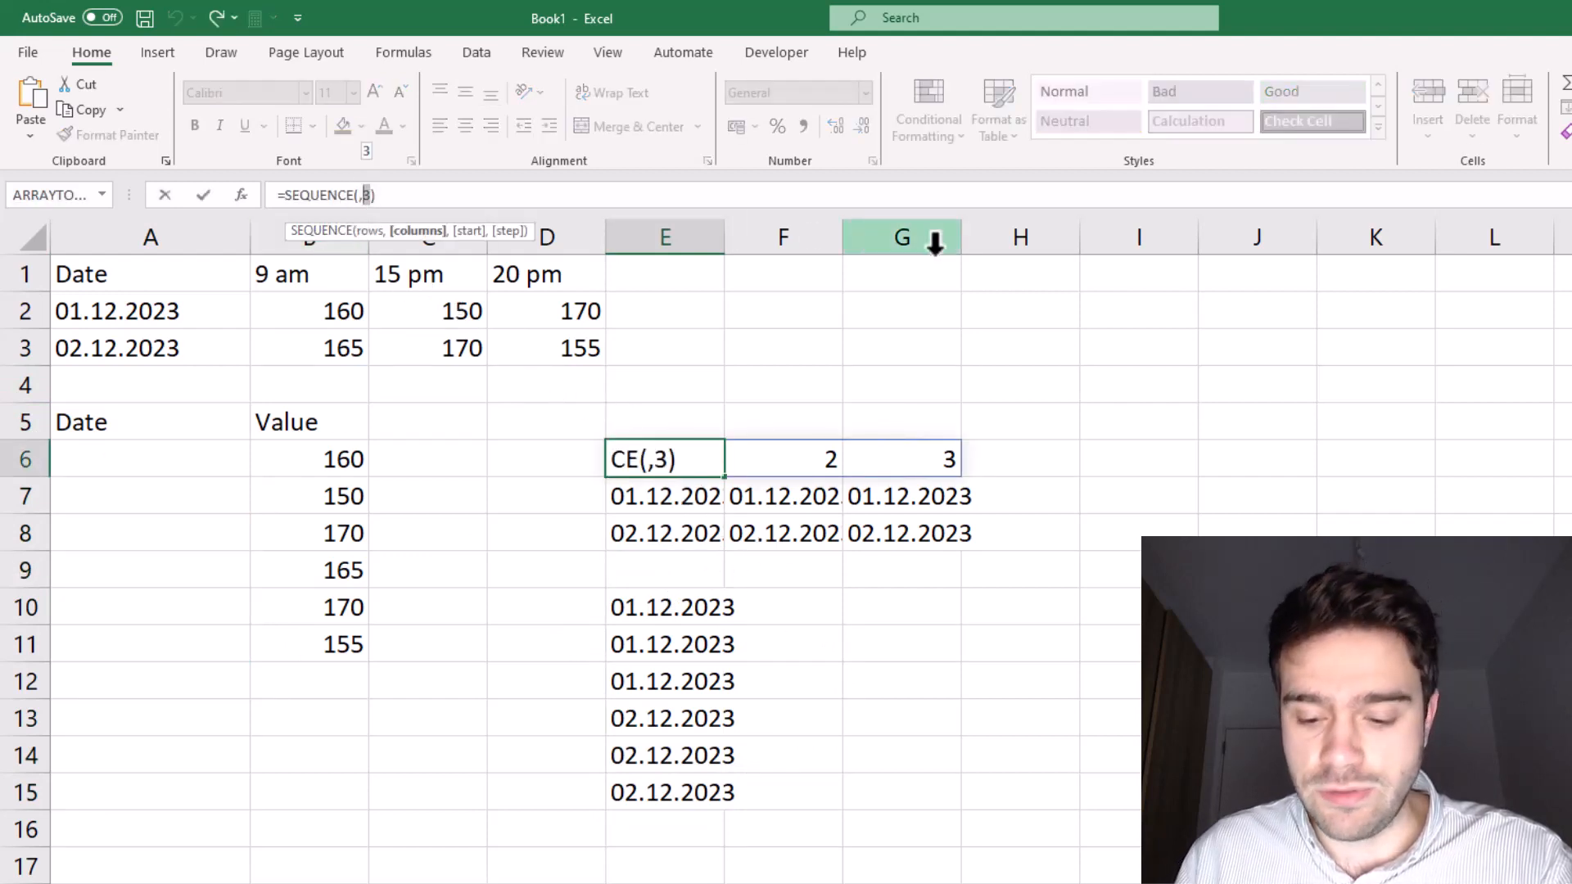
pyautogui.press('Delete')
pyautogui.write('4')
pyautogui.press('Return')
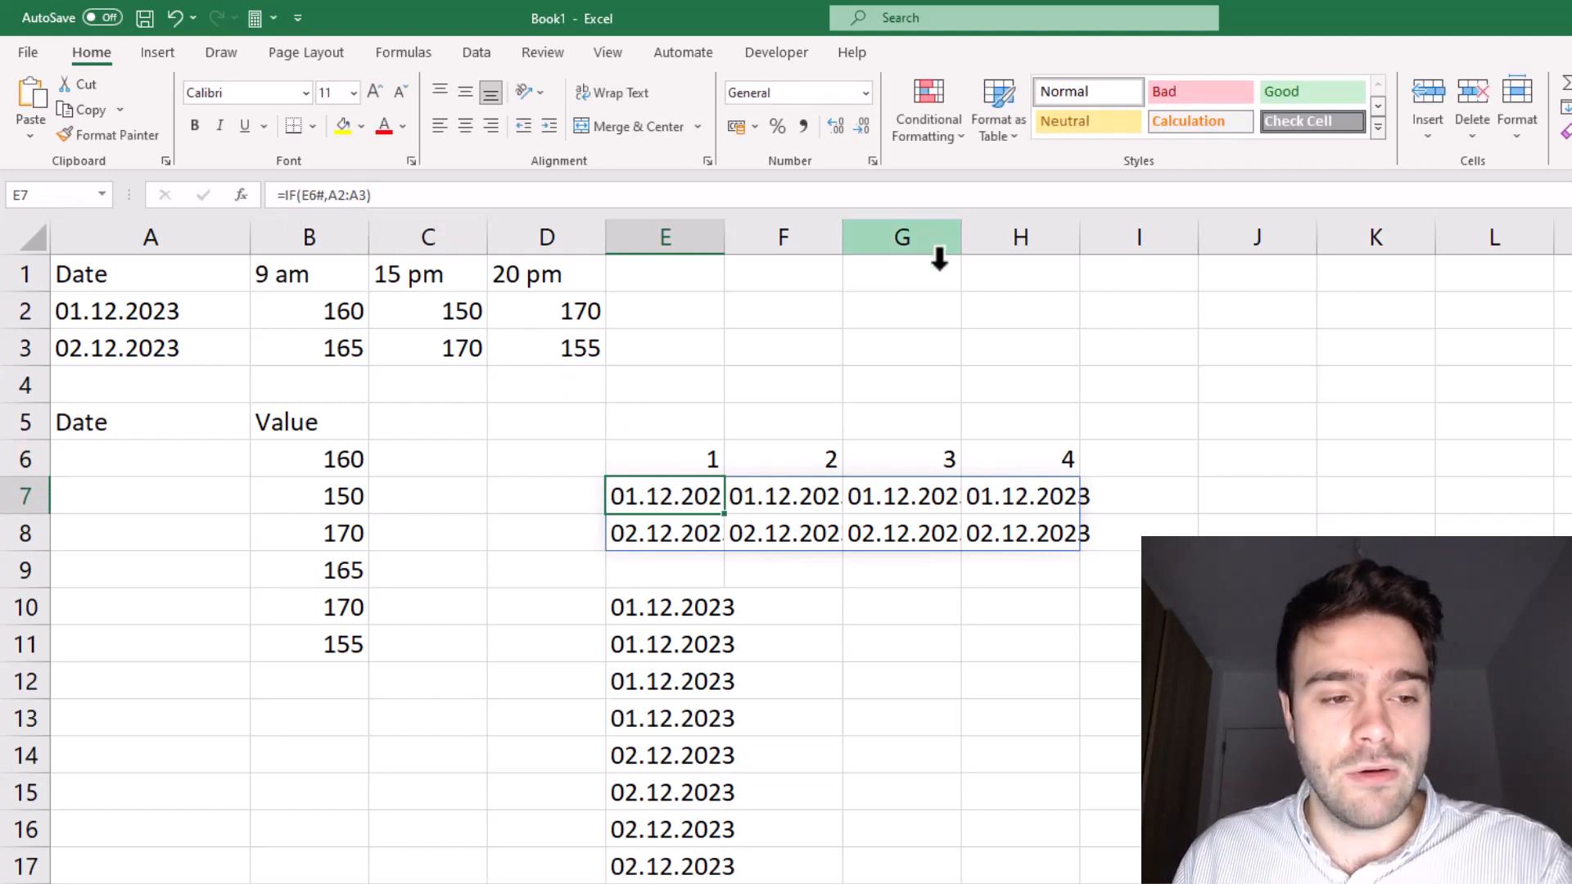
# - Enter =TOCOL(IF(SEQUENCE(,3),A2:A3)) in A6 to fill the Date column, accepting the closing-parenthesis correction
pyautogui.click(196, 466)
pyautogui.click(398, 196)
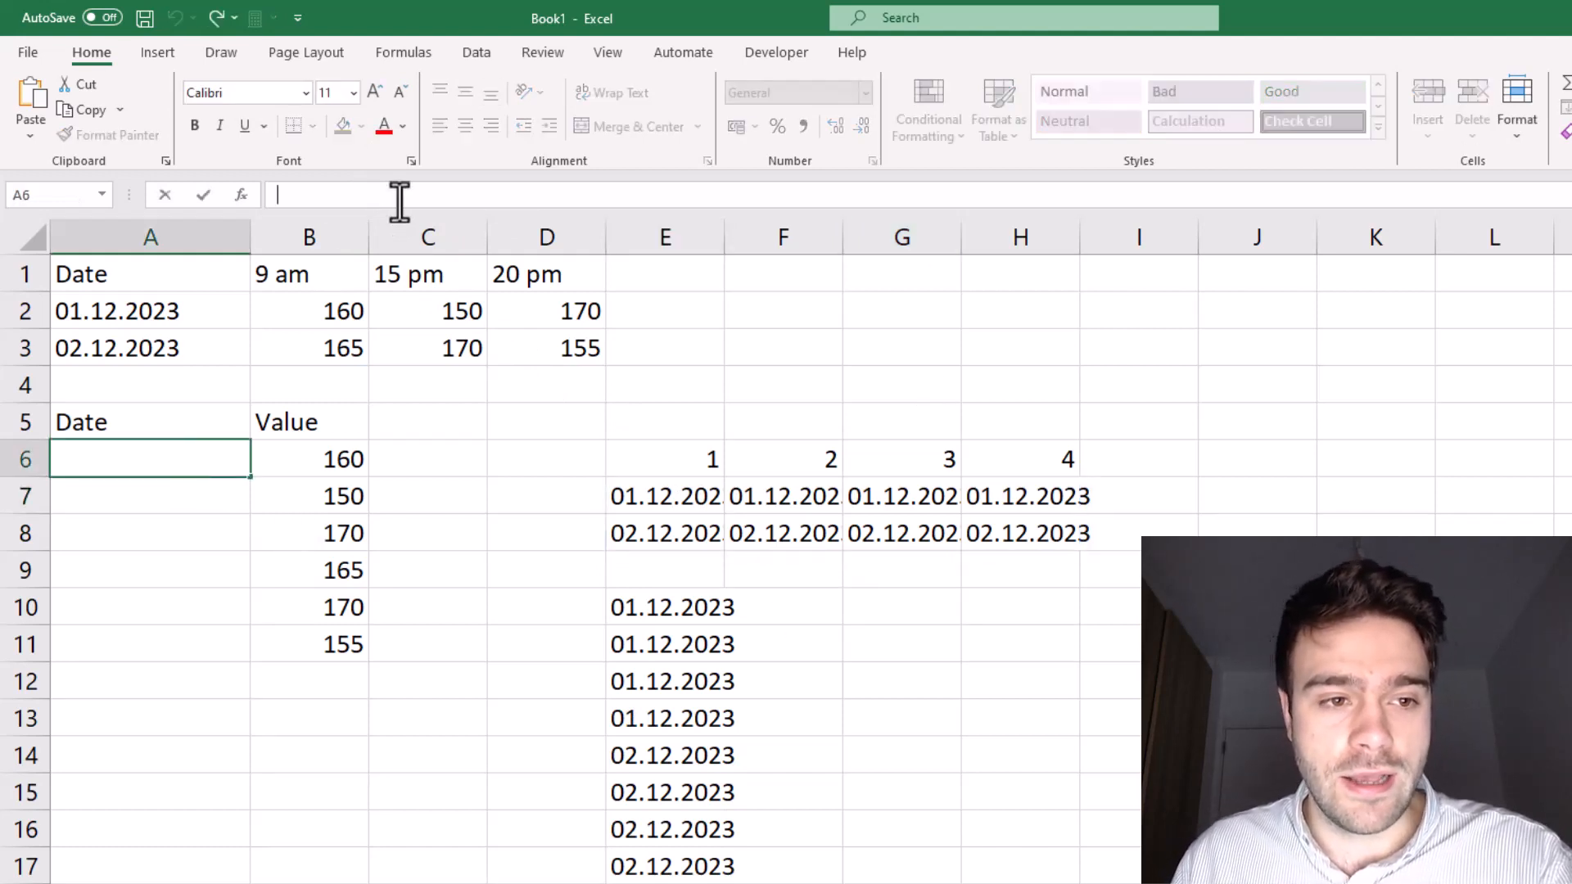
pyautogui.write('=TOCOL')
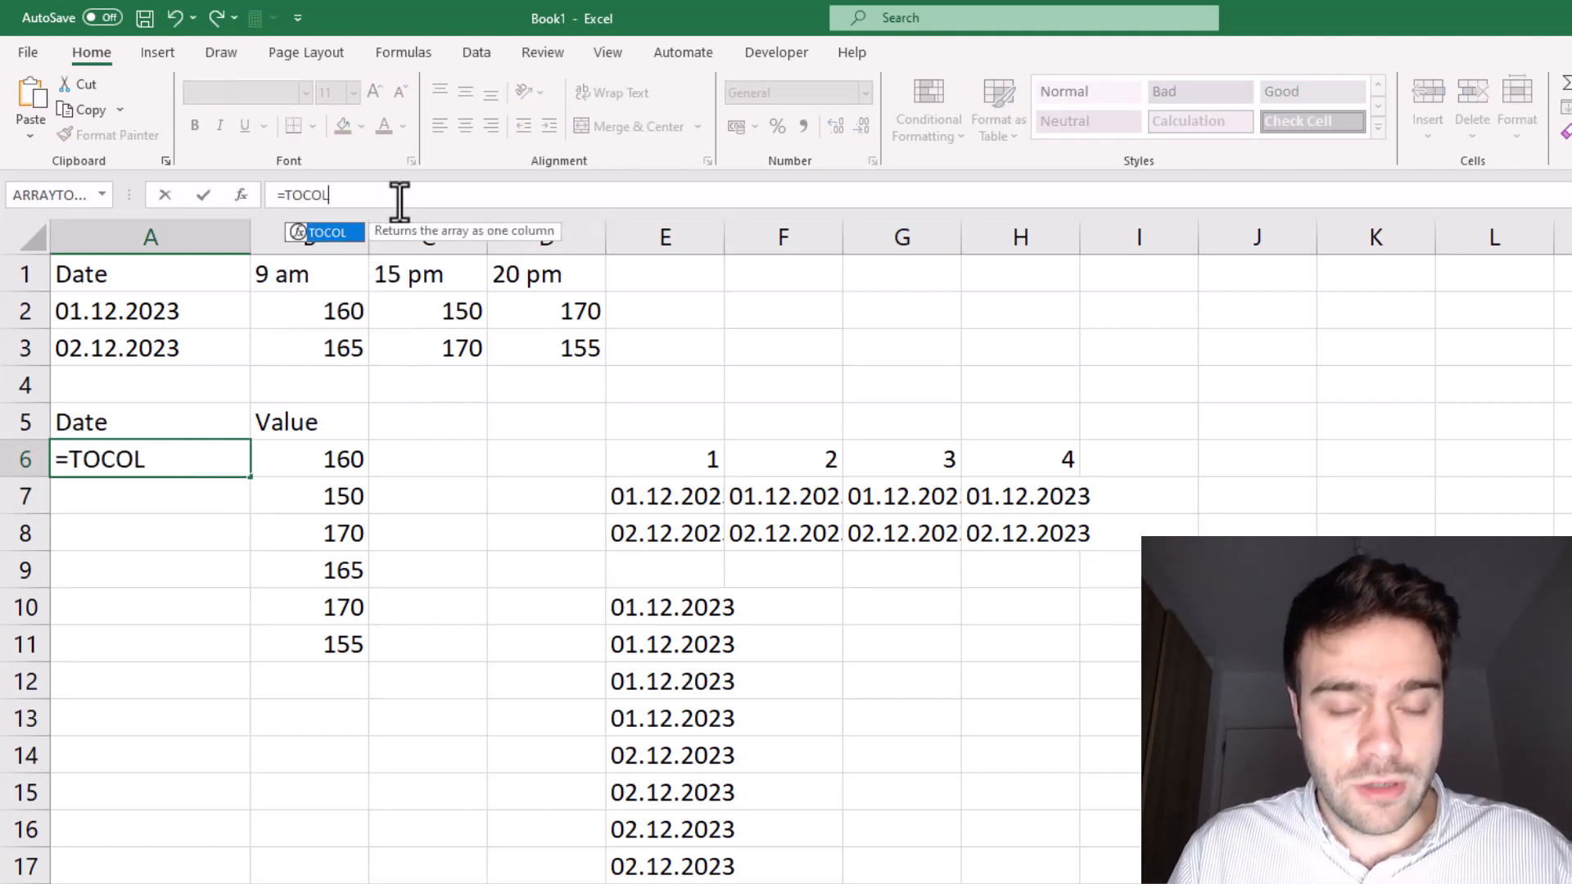
pyautogui.write('(')
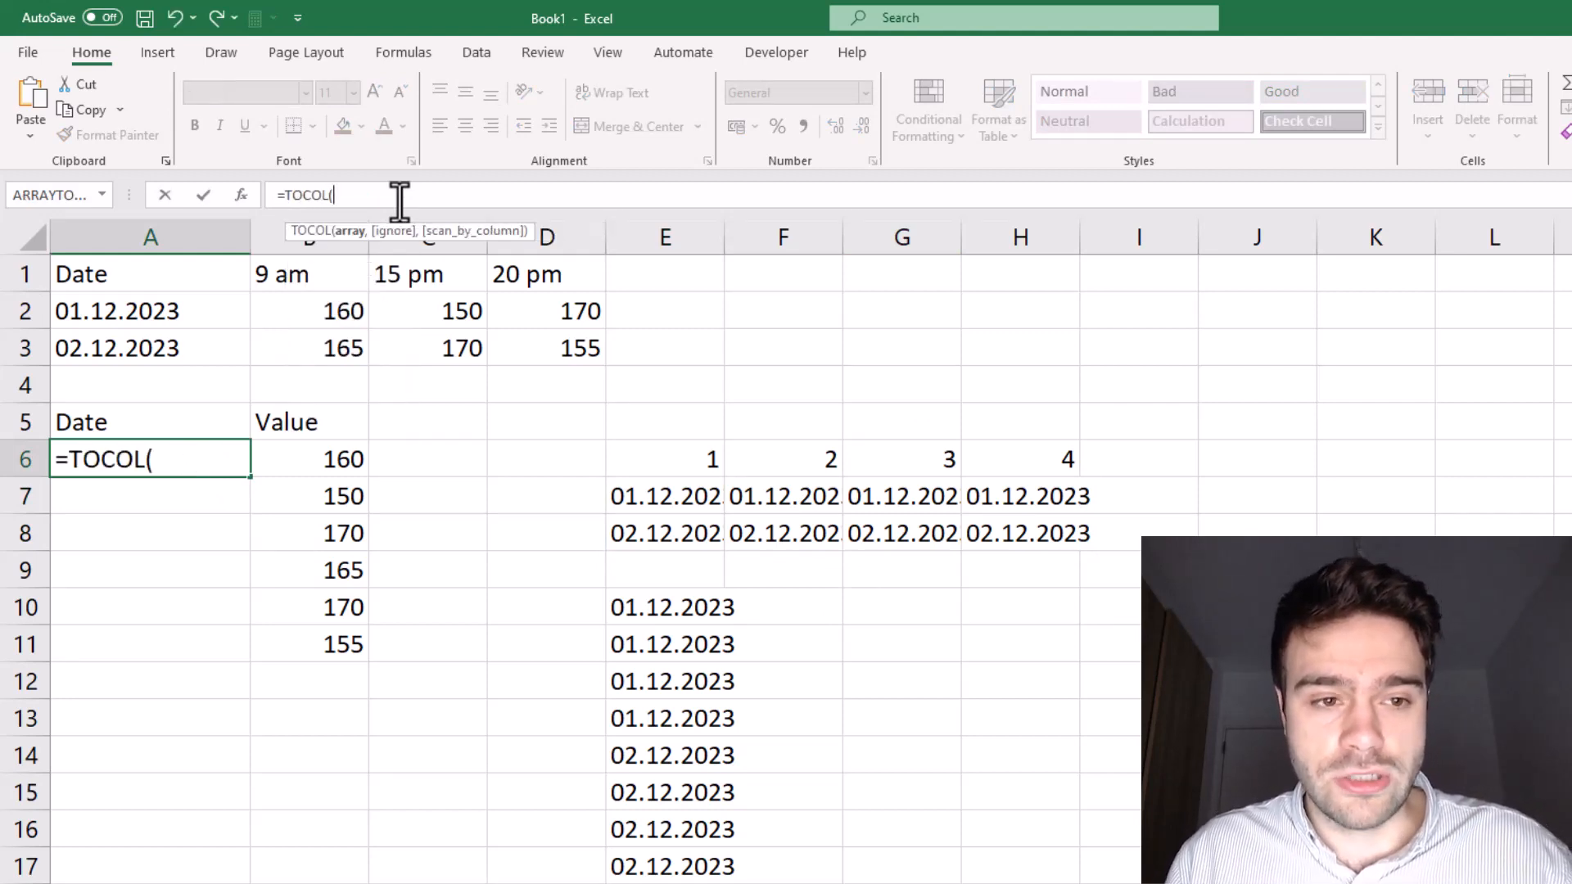
pyautogui.write('IF(')
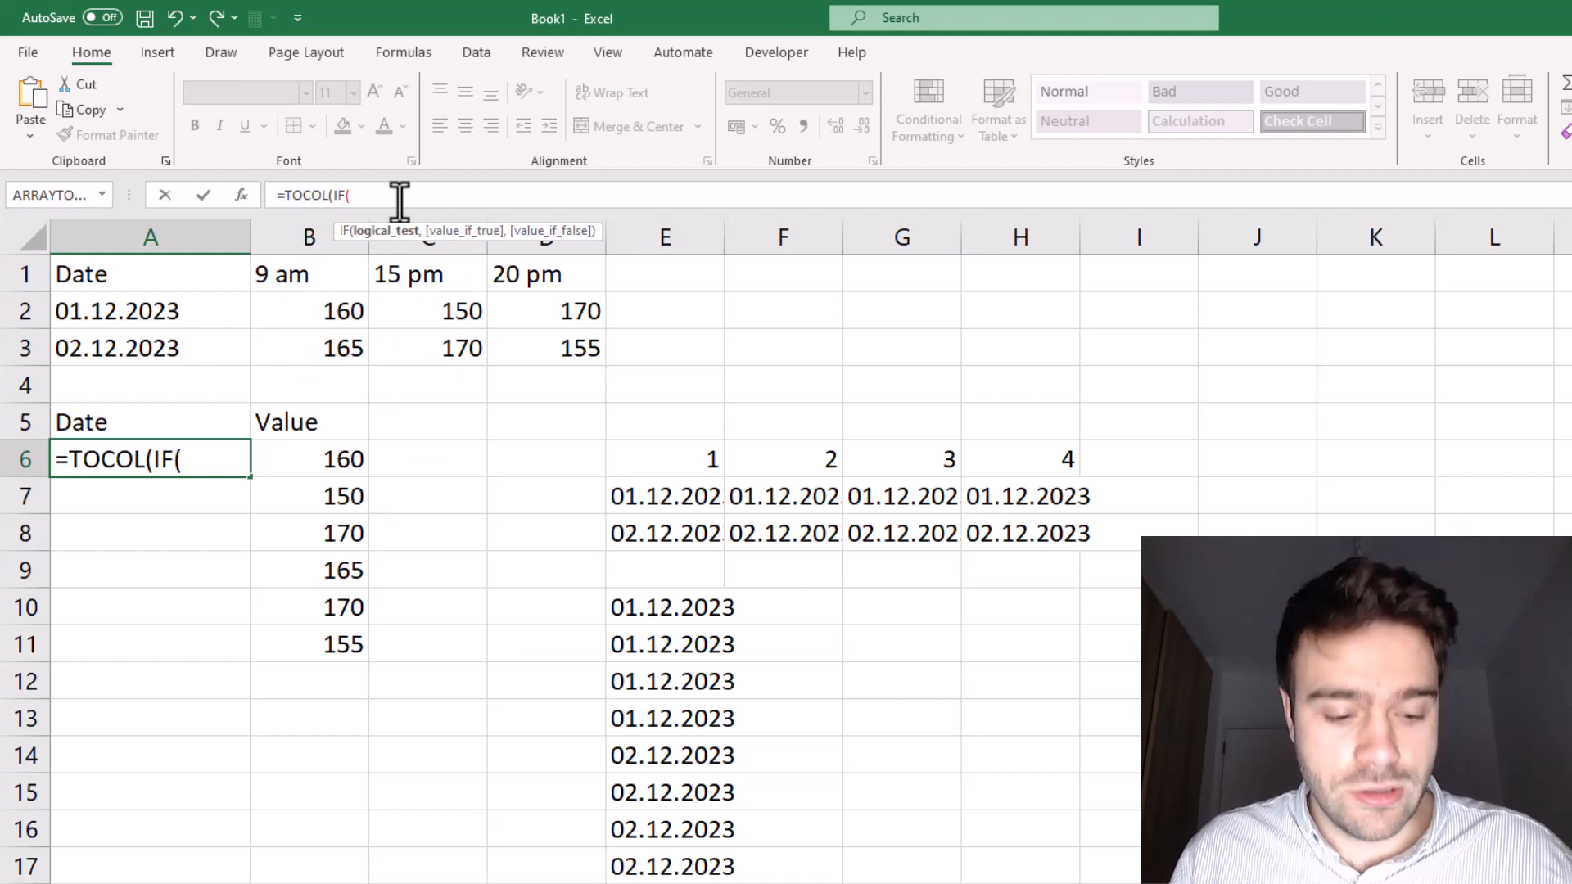
pyautogui.write('SEQU')
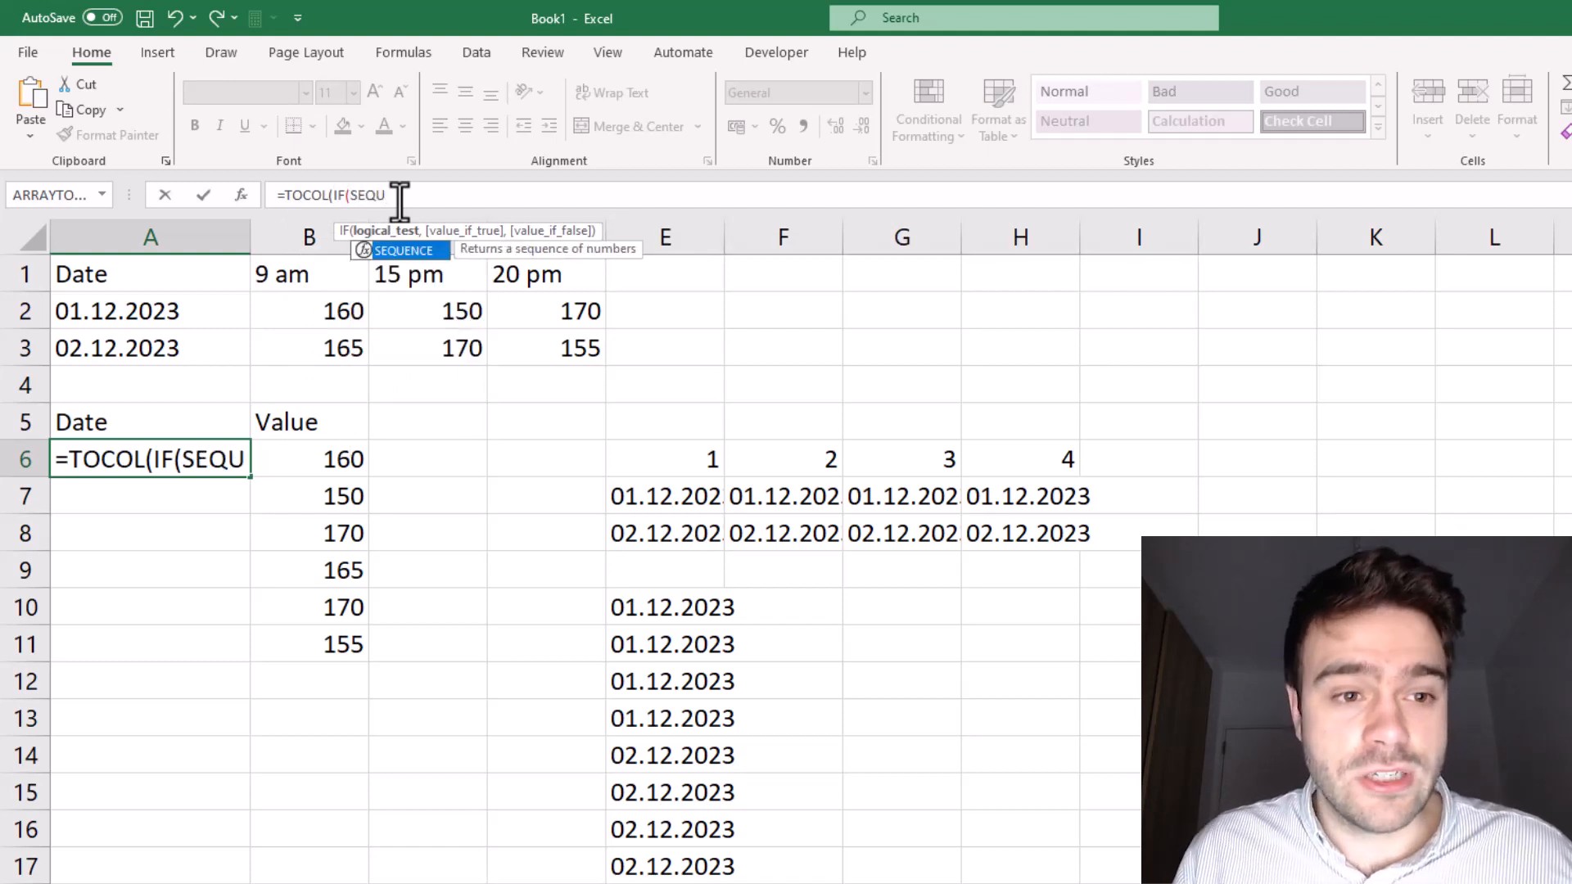
pyautogui.doubleClick(404, 250)
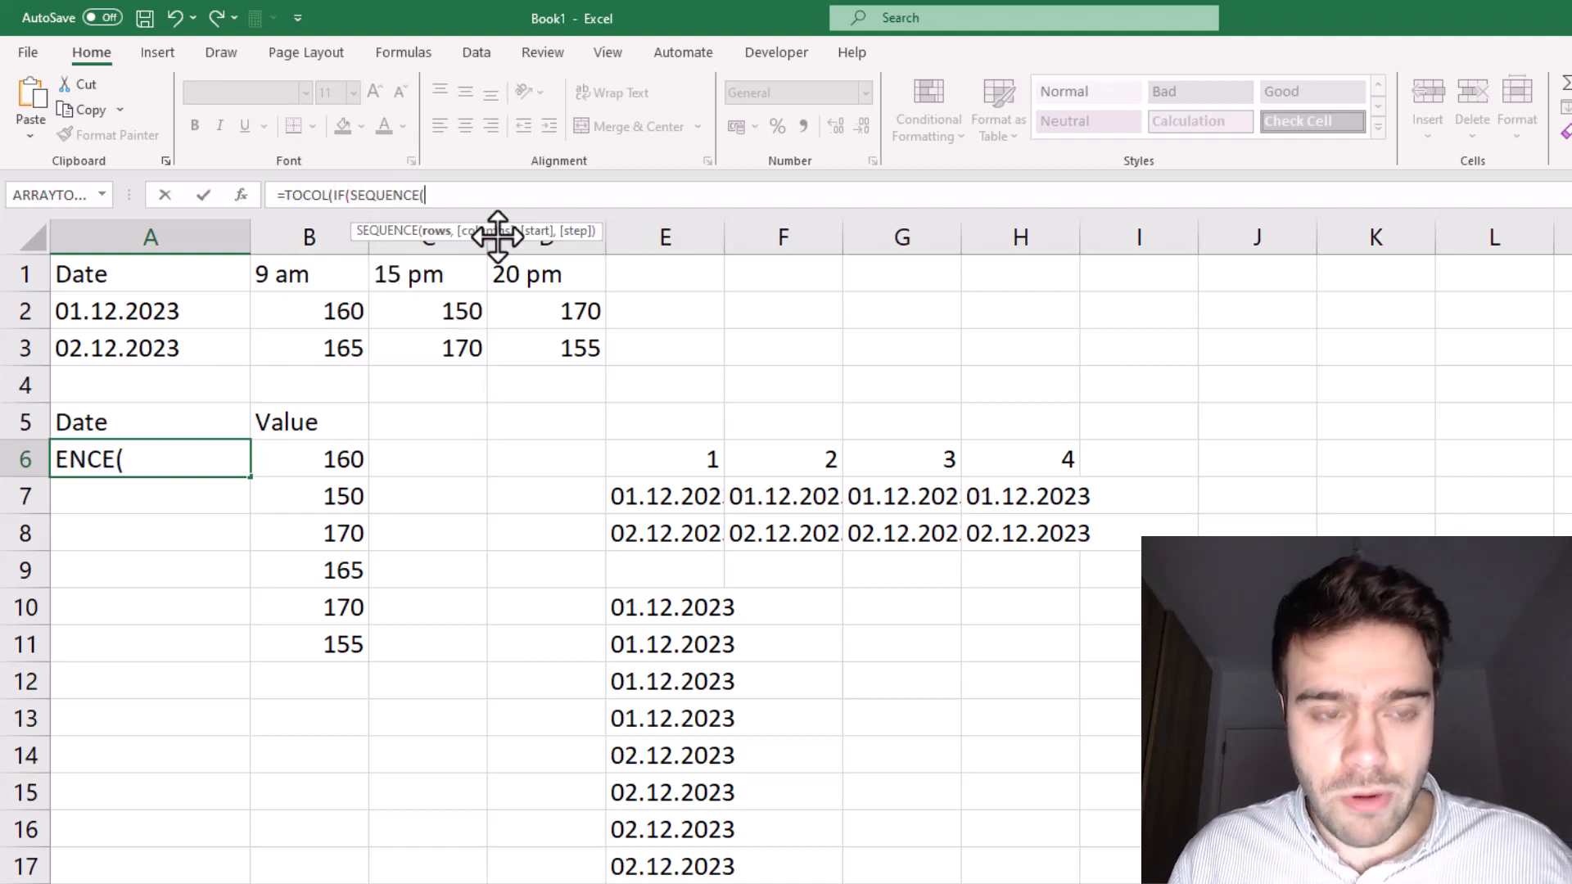
pyautogui.write(',3')
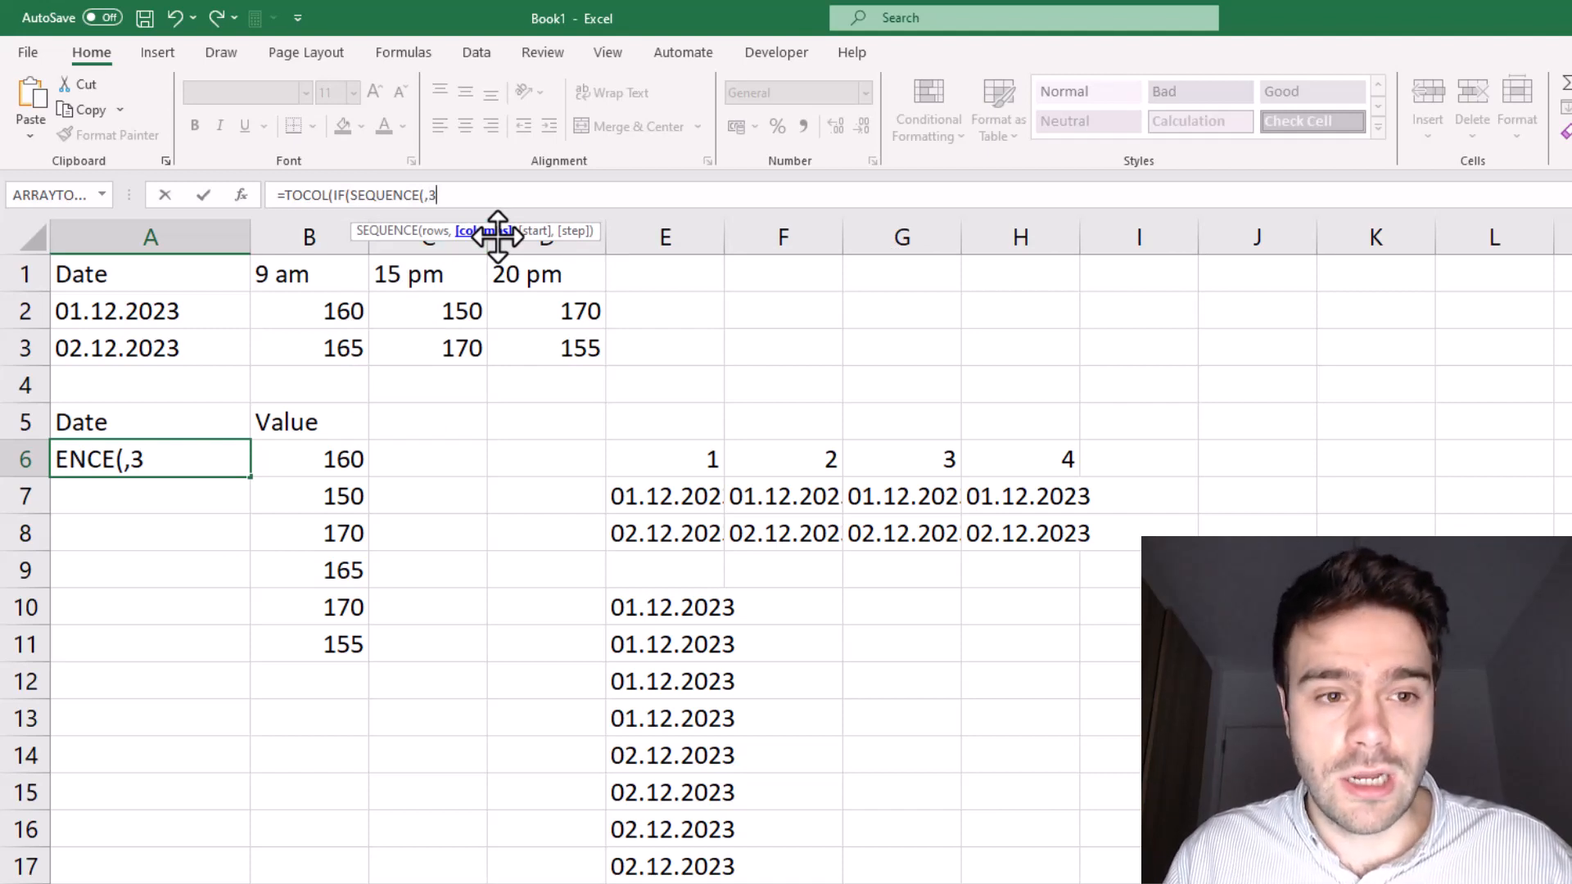
pyautogui.write(')')
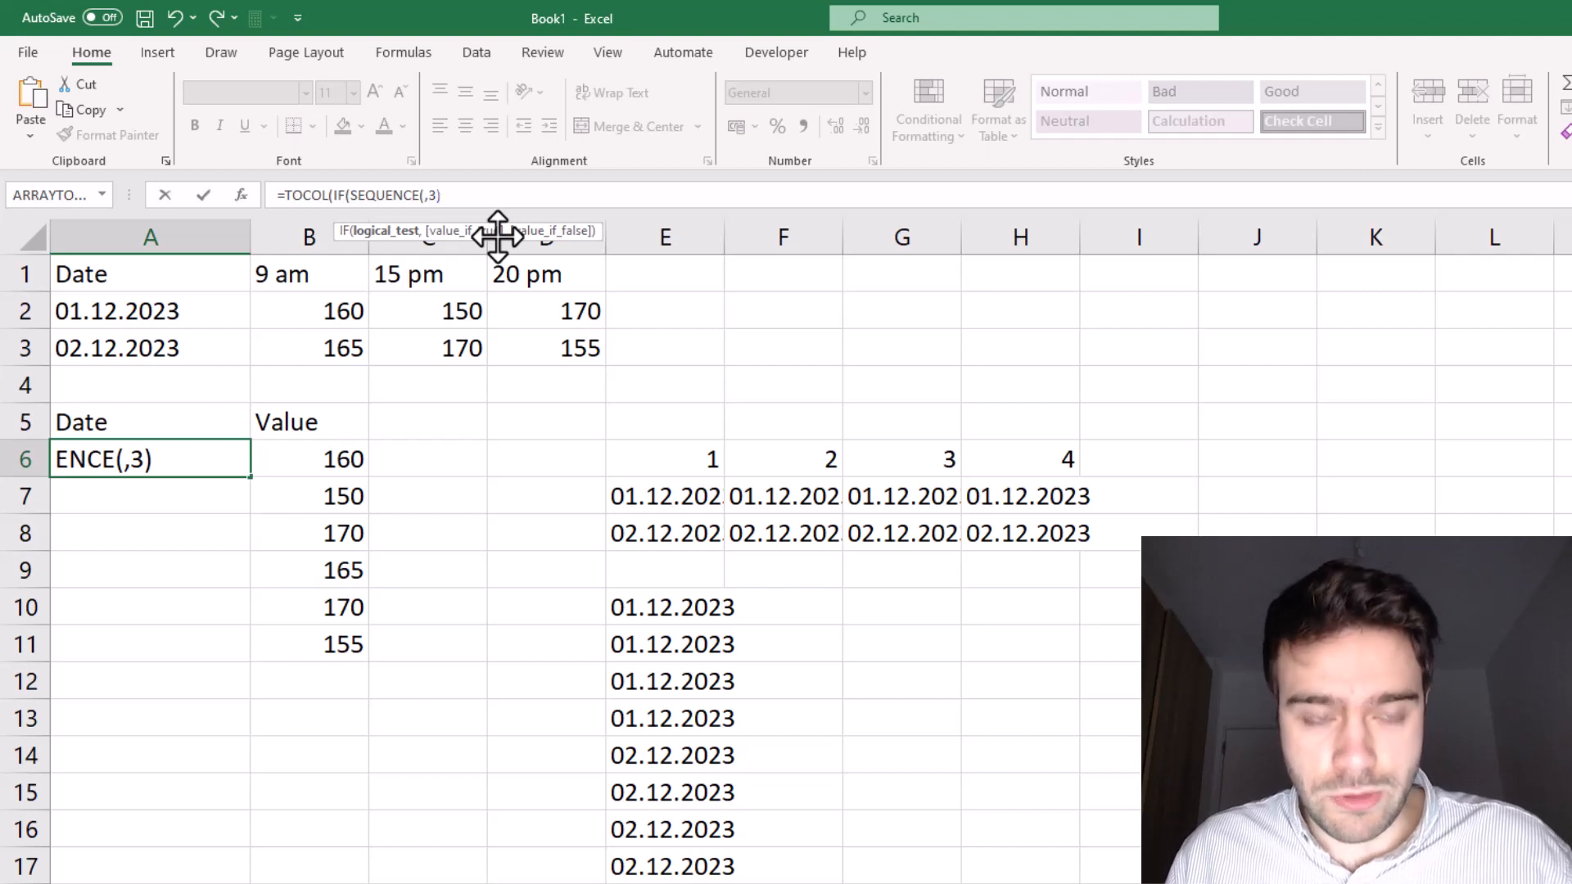
pyautogui.write(',')
pyautogui.moveTo(204, 319); pyautogui.dragTo(204, 340)
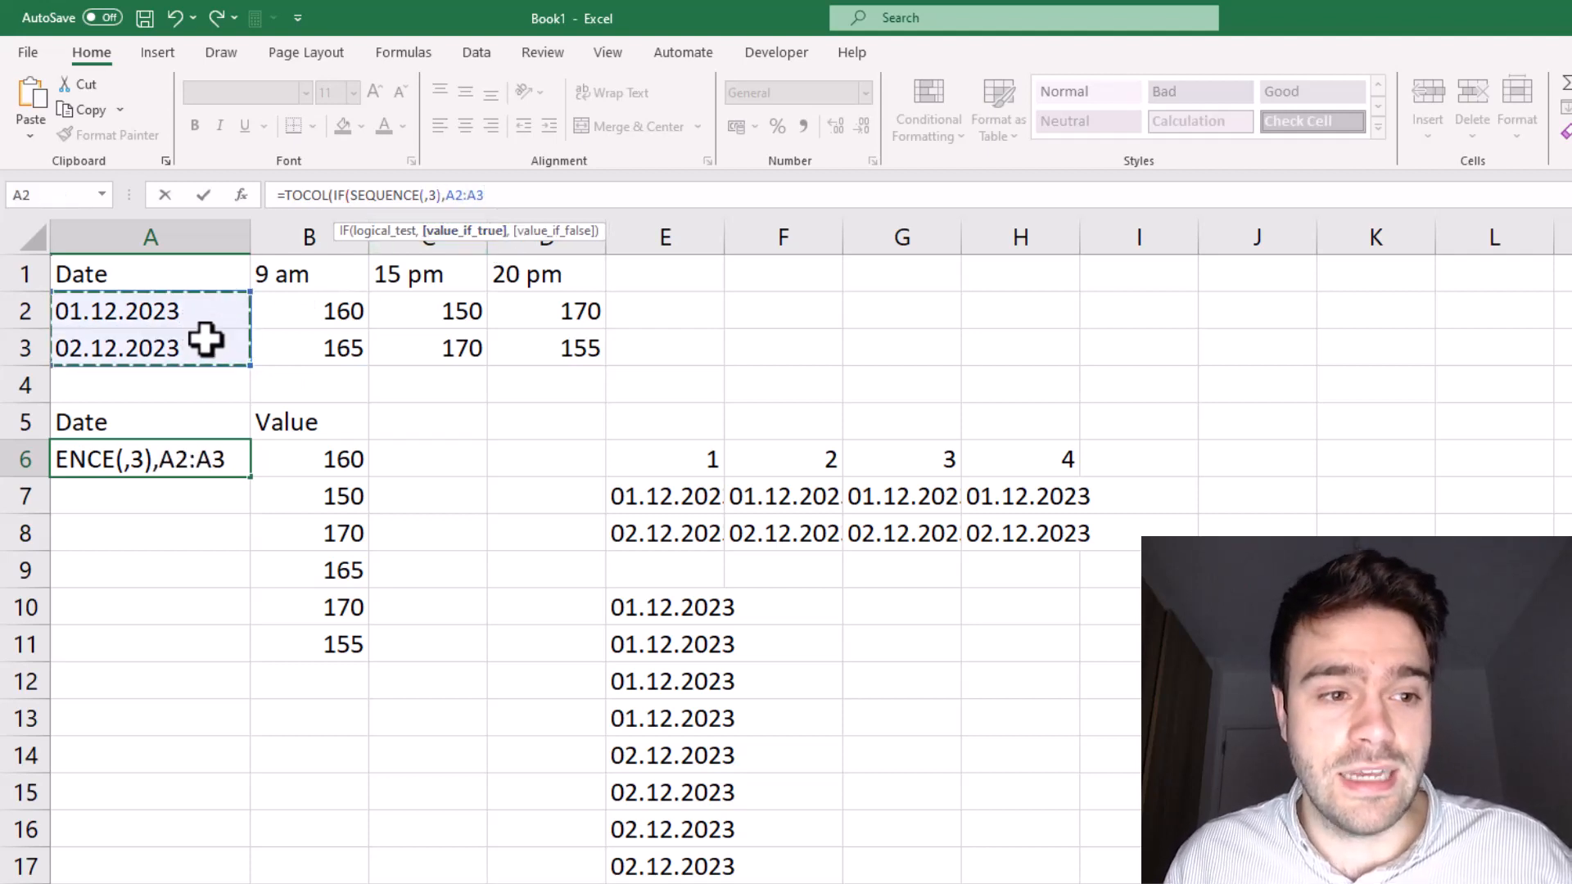
pyautogui.press('Return')
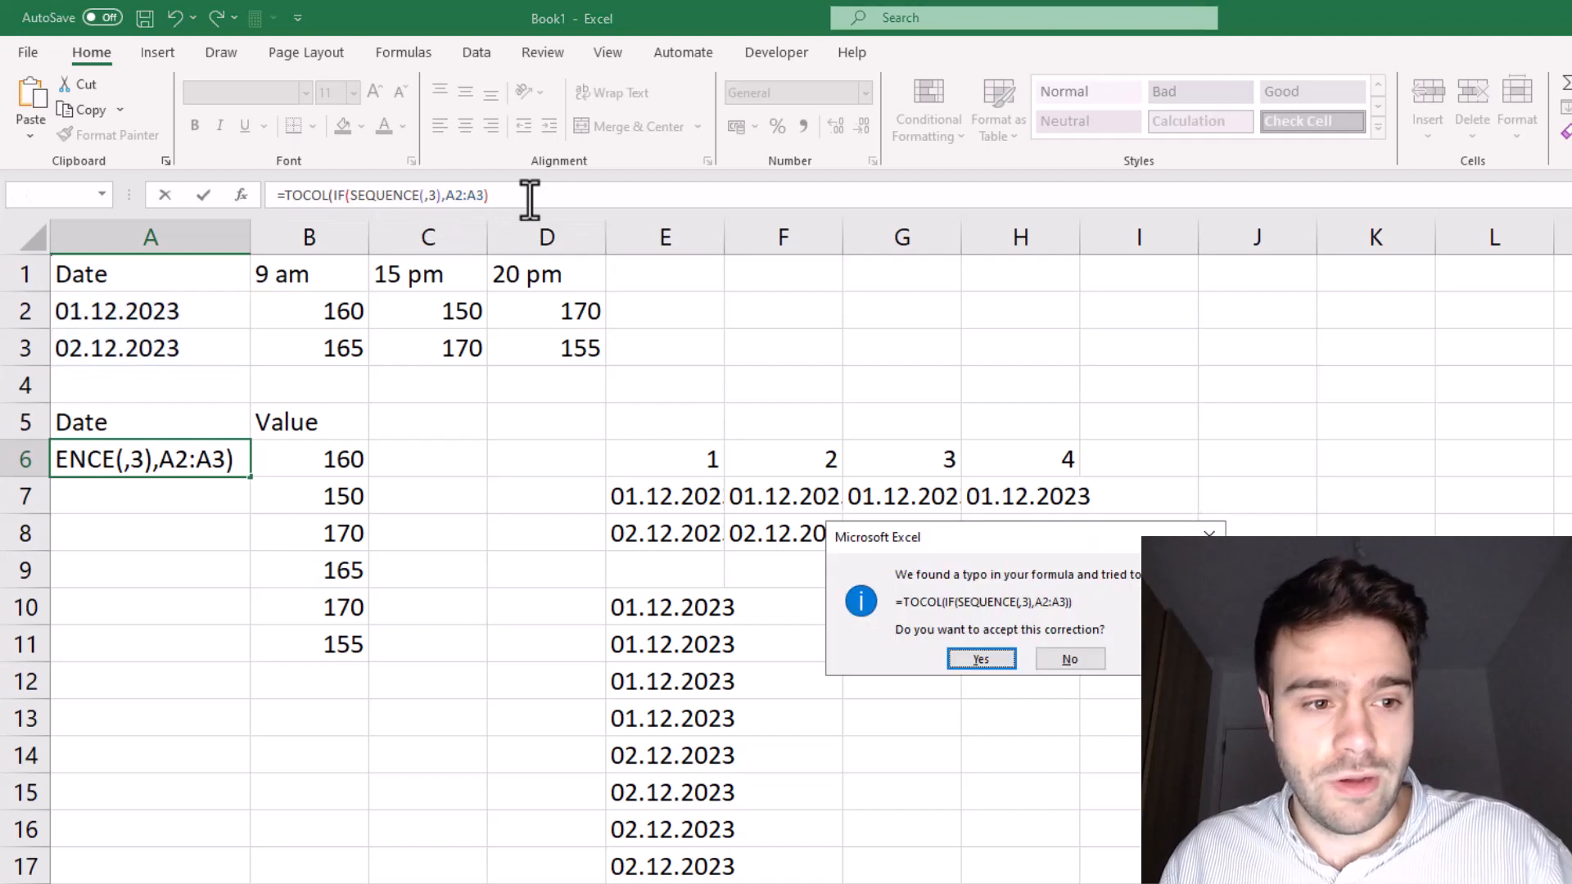
pyautogui.click(1015, 661)
pyautogui.click(1008, 660)
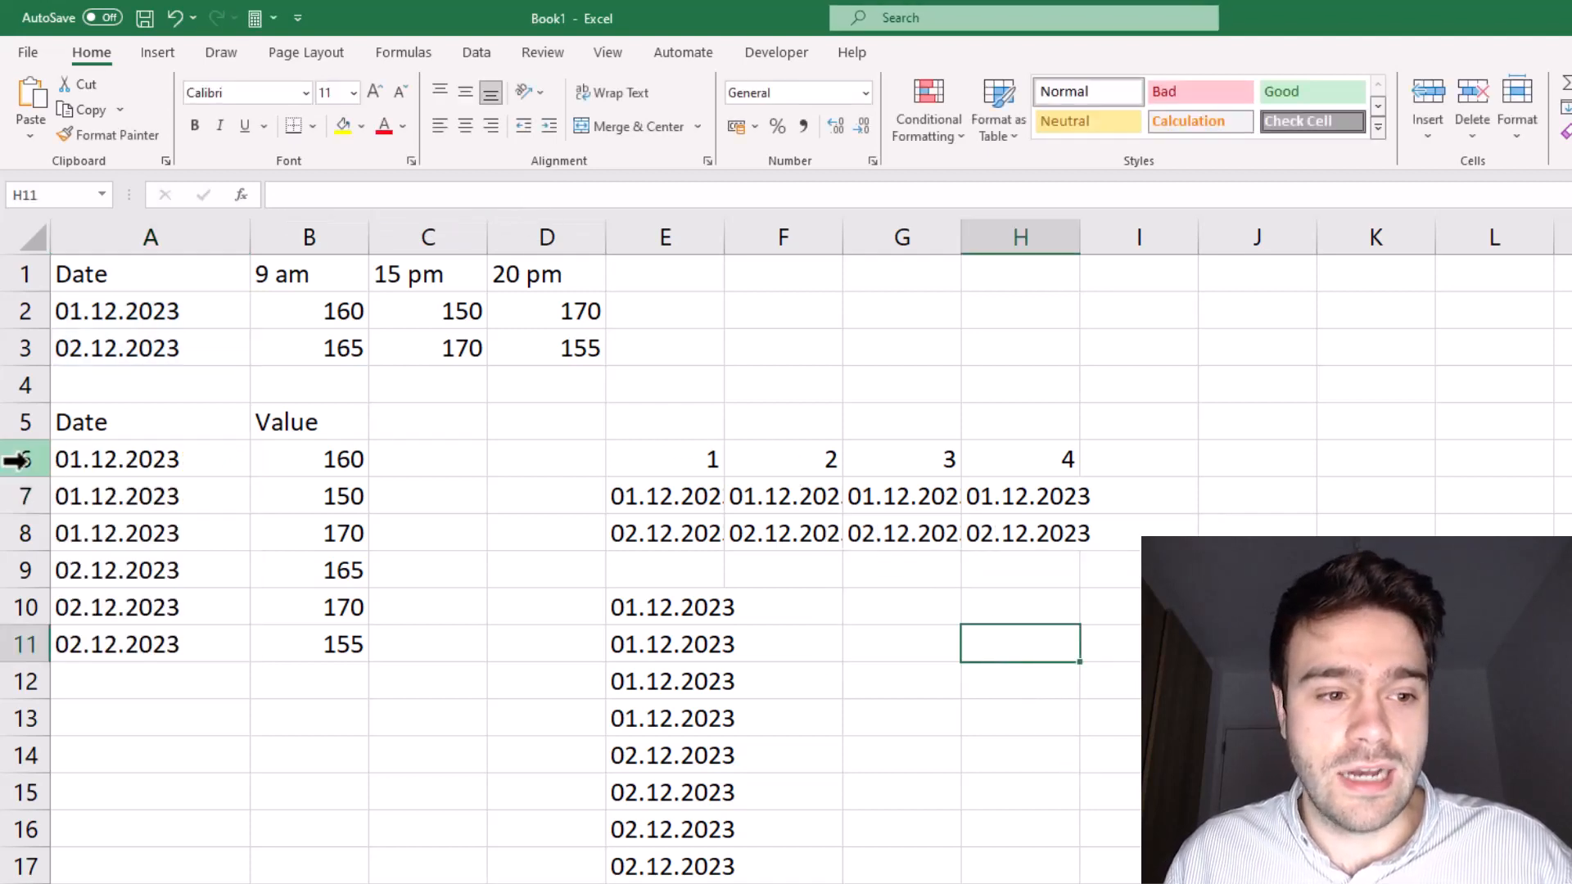
# - Examine the unpivoted Date and Value rows against the original readings and their time headers
pyautogui.moveTo(140, 457); pyautogui.dragTo(156, 630)
pyautogui.click(238, 728)
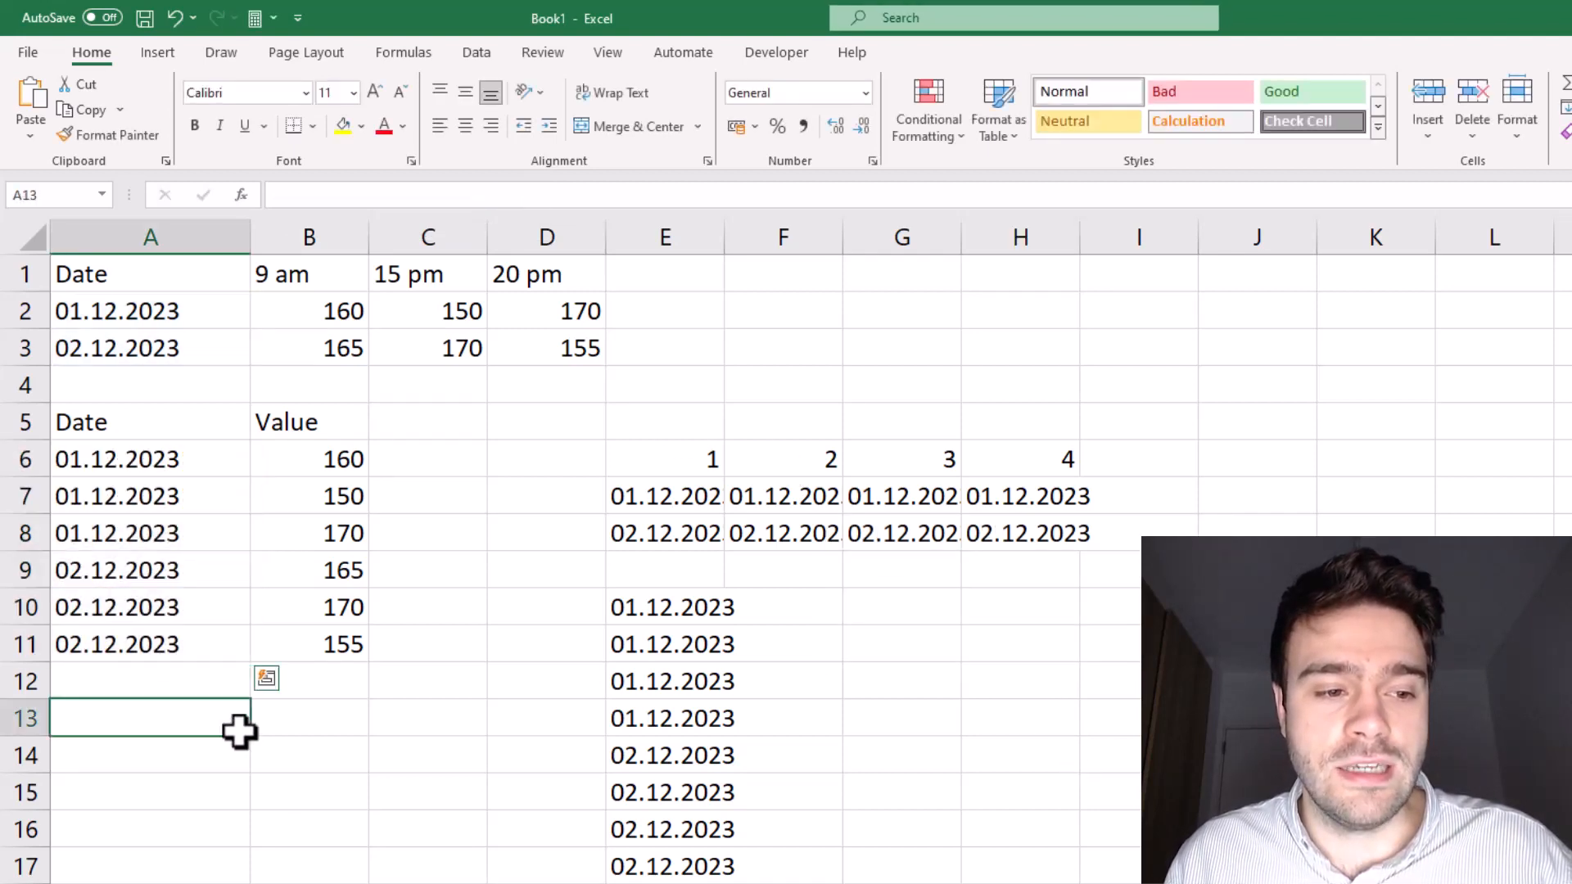
pyautogui.moveTo(237, 475); pyautogui.dragTo(295, 463)
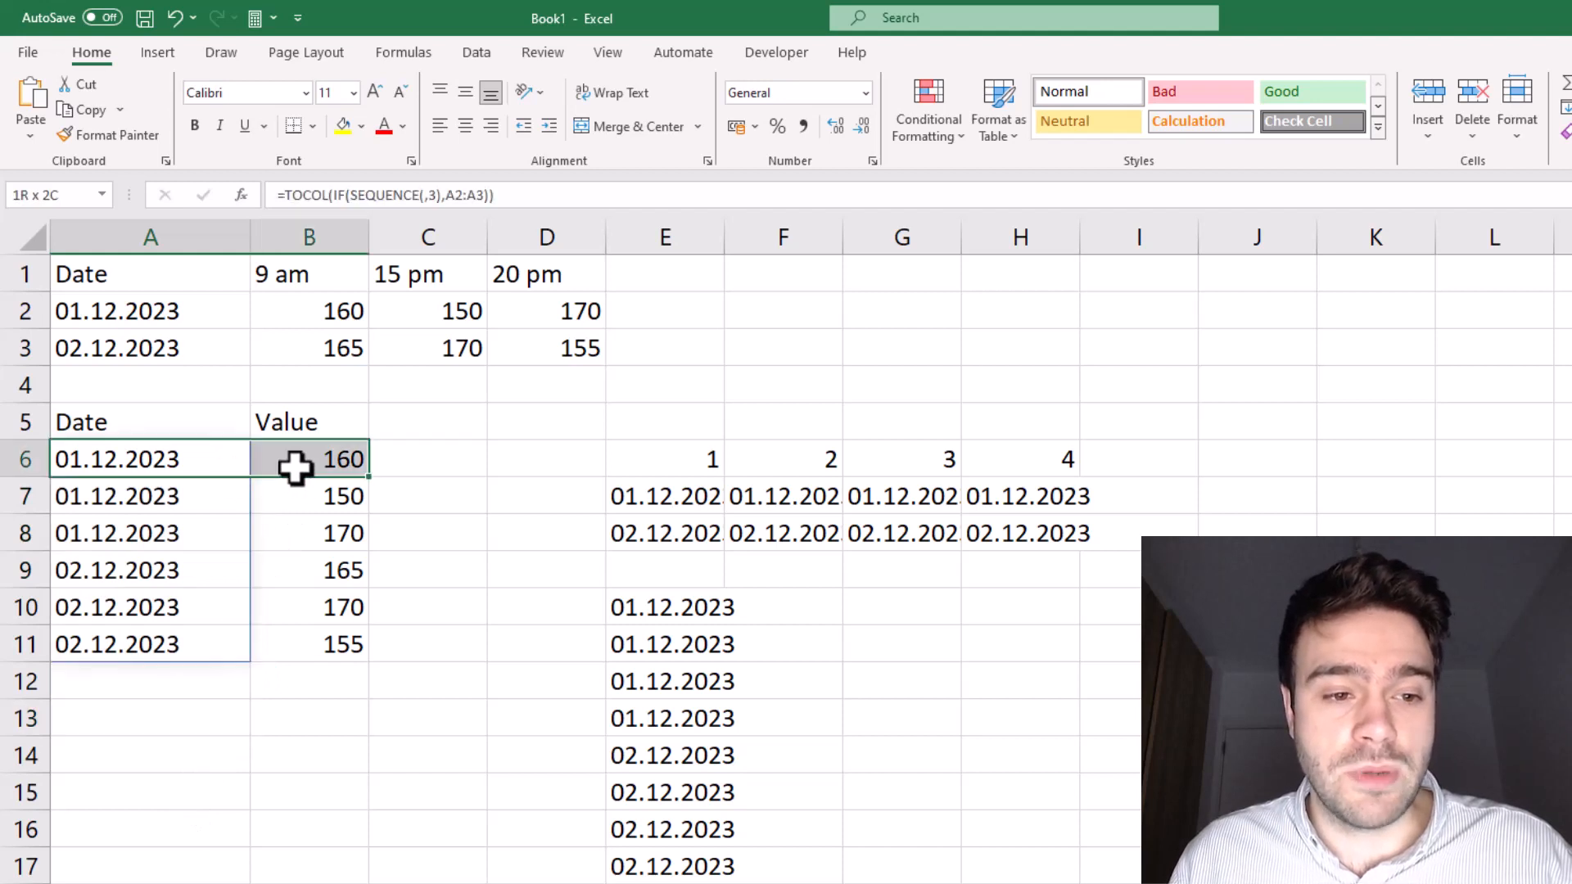
pyautogui.click(327, 545)
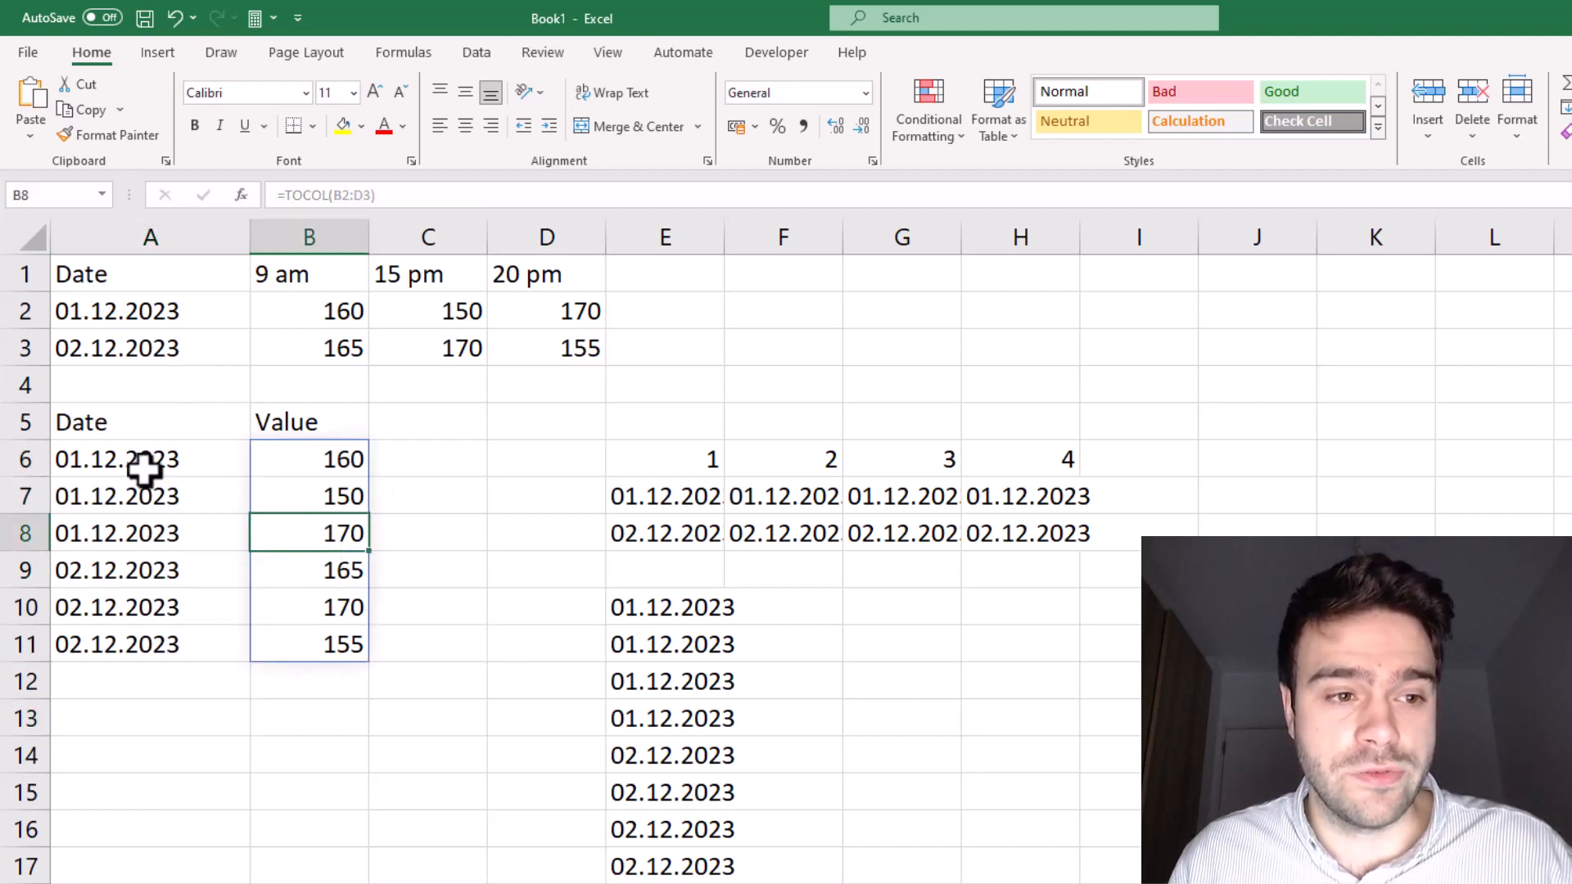
pyautogui.click(116, 540)
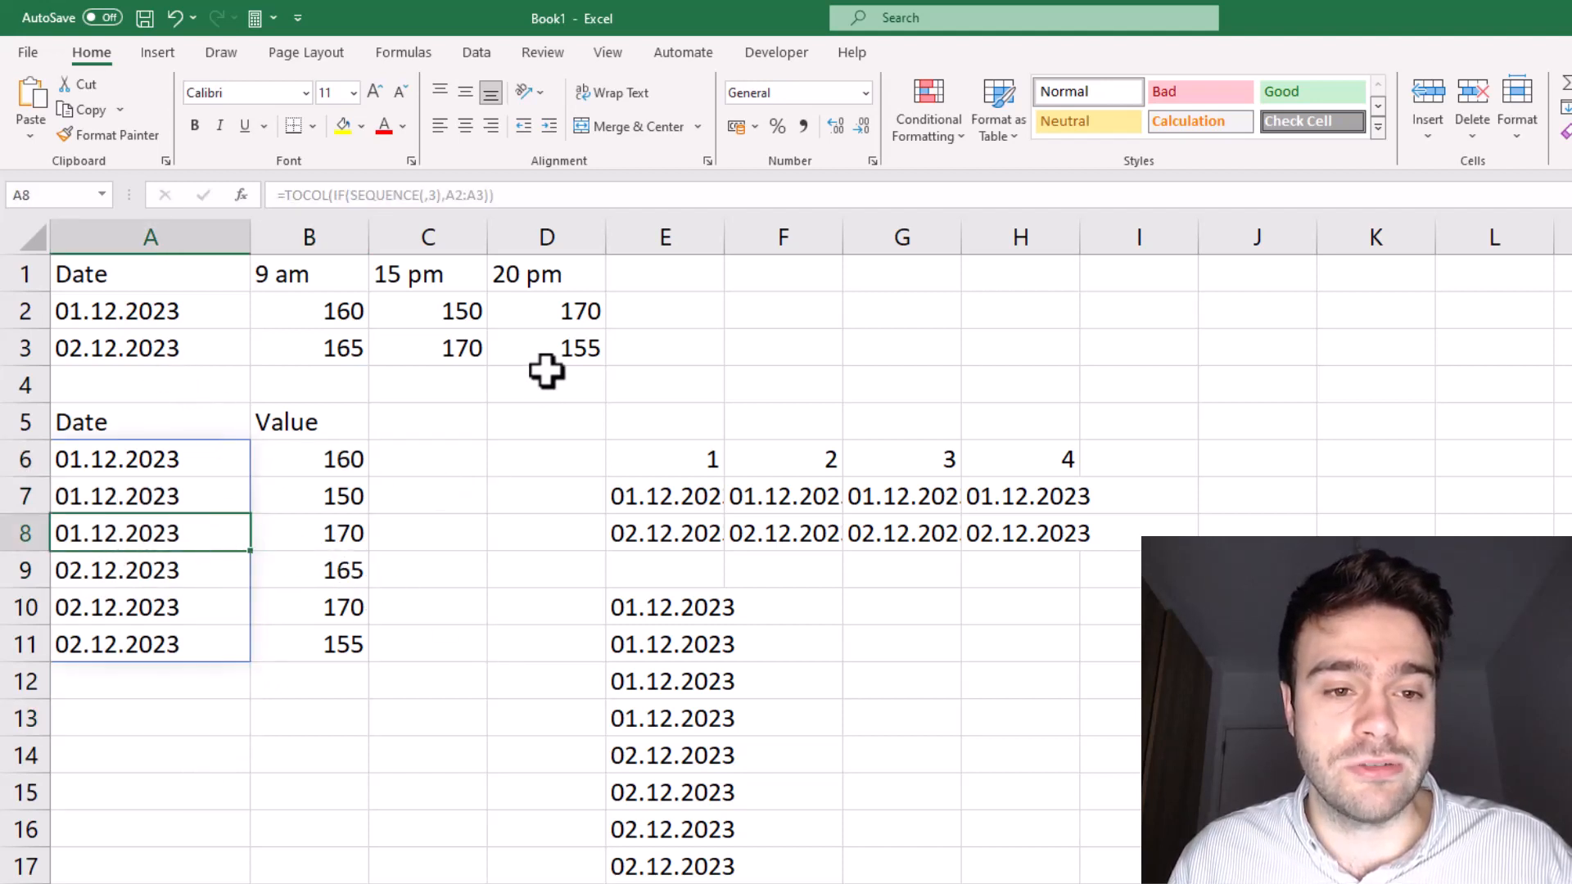
pyautogui.click(563, 315)
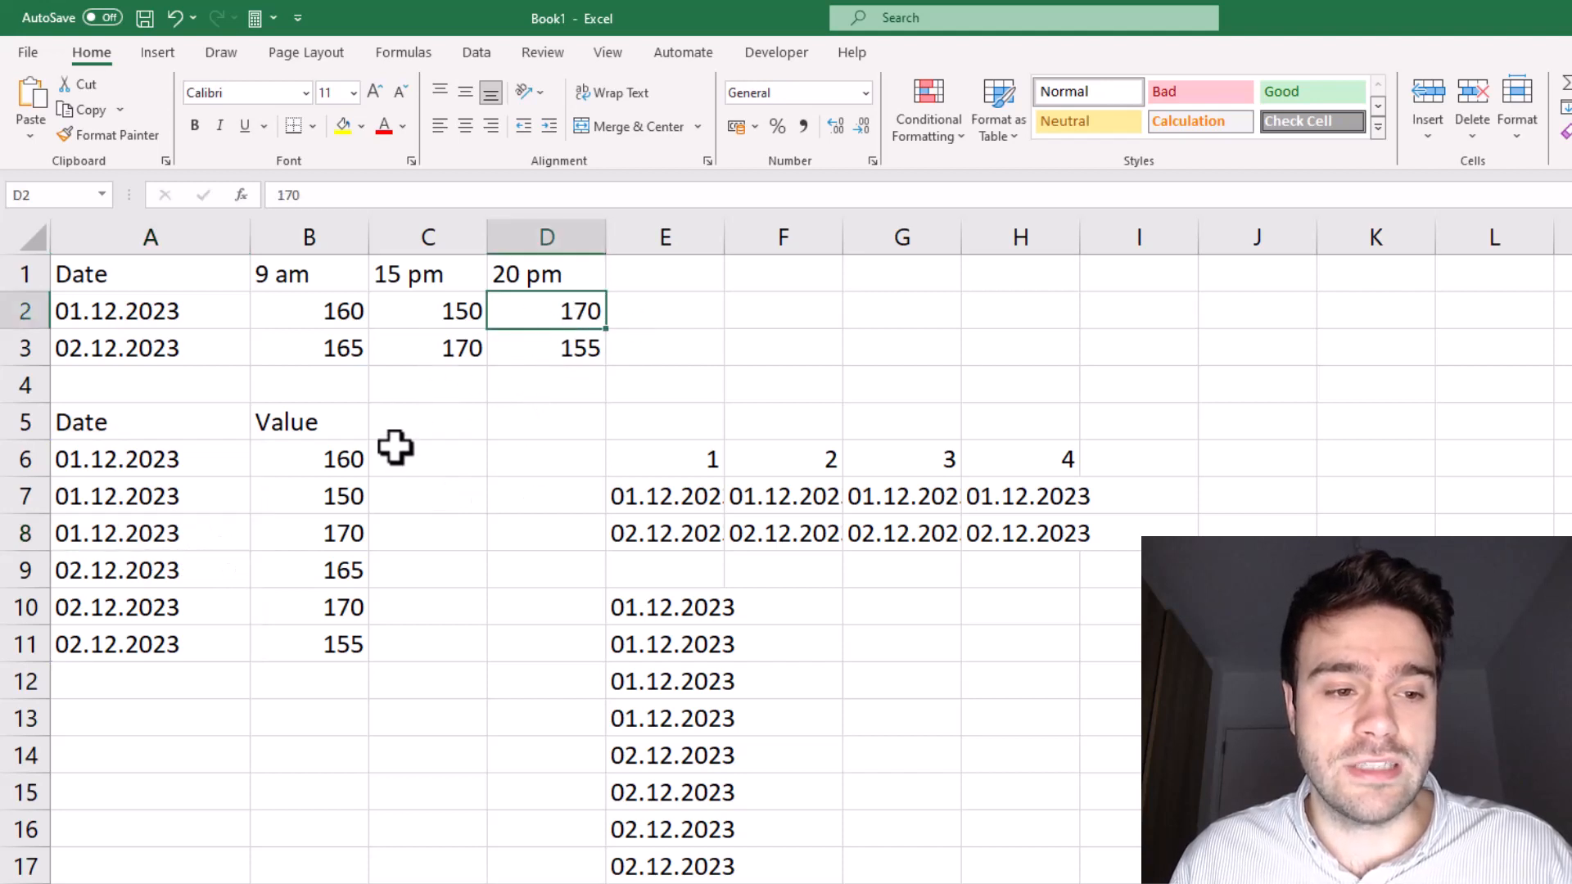
pyautogui.click(168, 528)
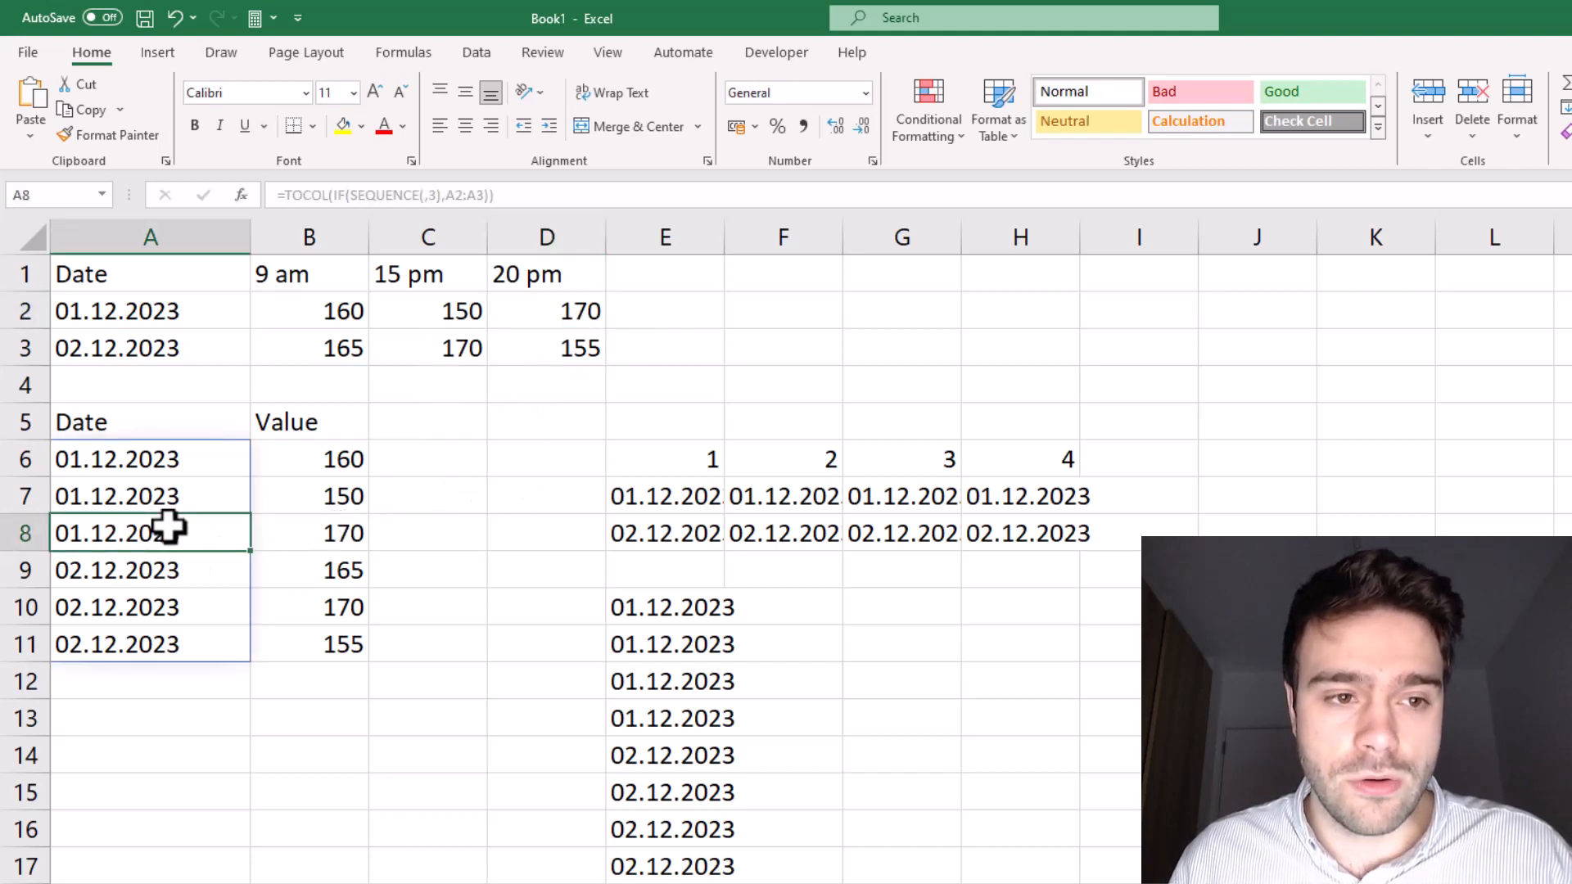
pyautogui.click(173, 457)
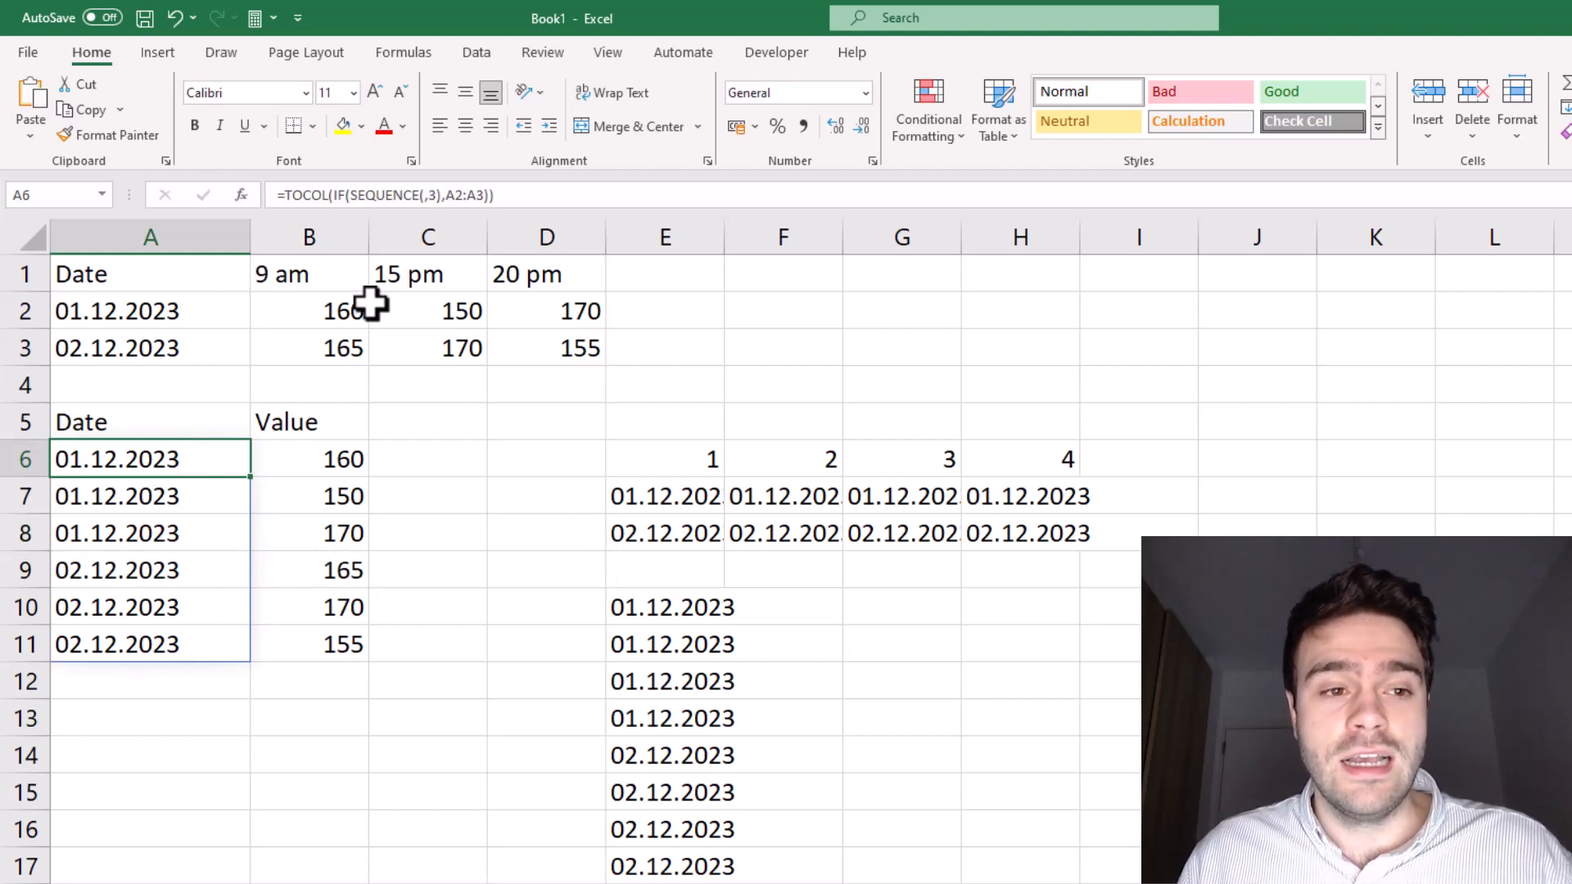
pyautogui.moveTo(360, 284); pyautogui.dragTo(541, 280)
pyautogui.click(427, 496)
# - Append &" " to the end of the formula in A6 to add a space after each date
pyautogui.click(223, 460)
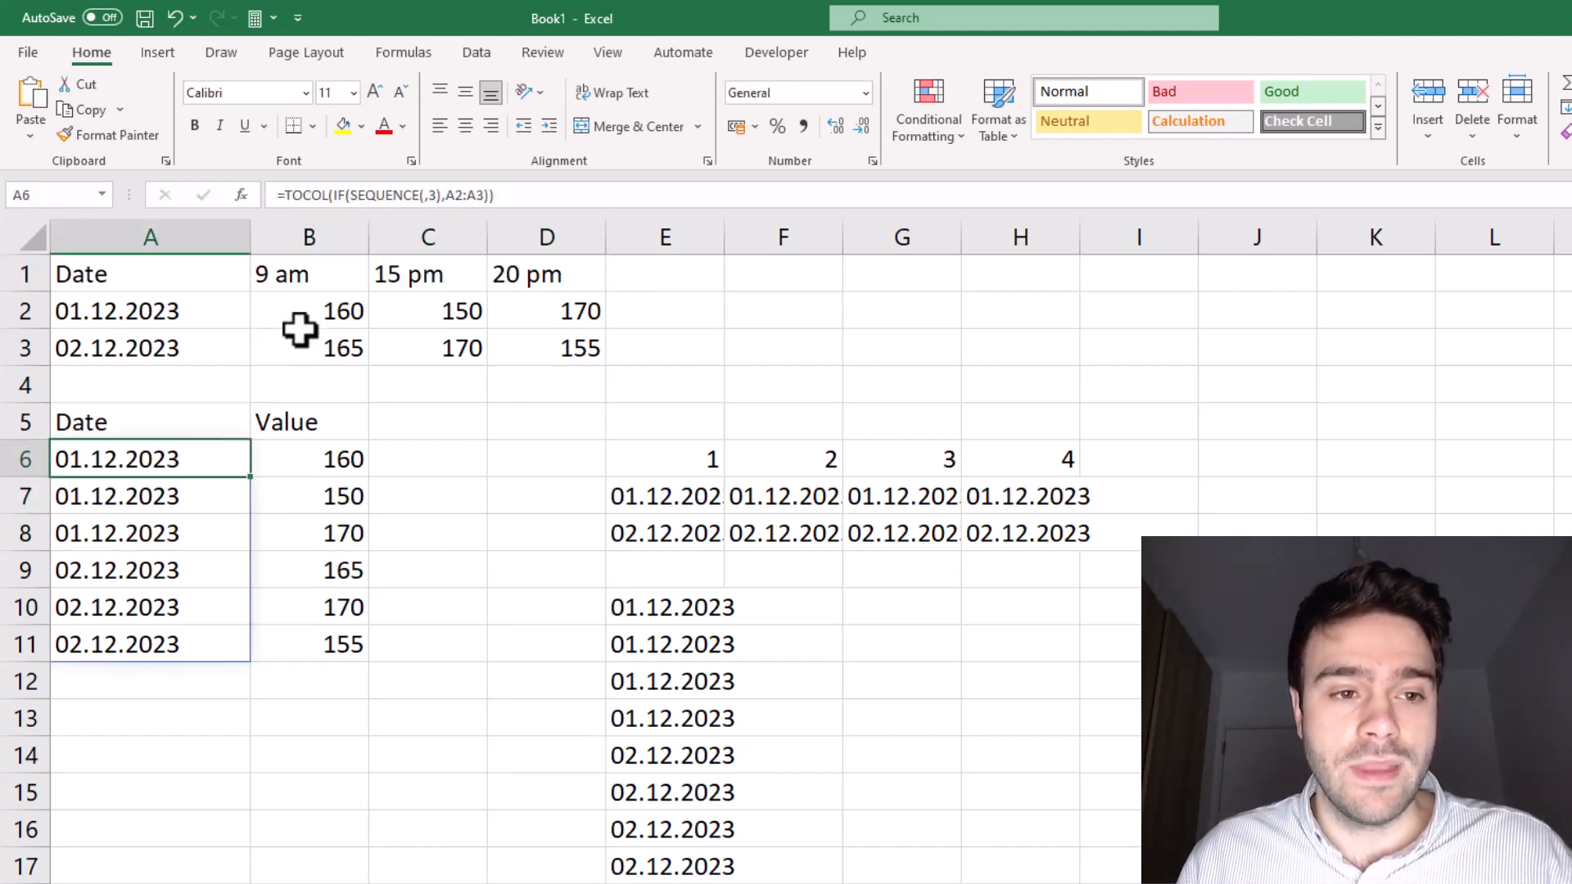
pyautogui.click(520, 195)
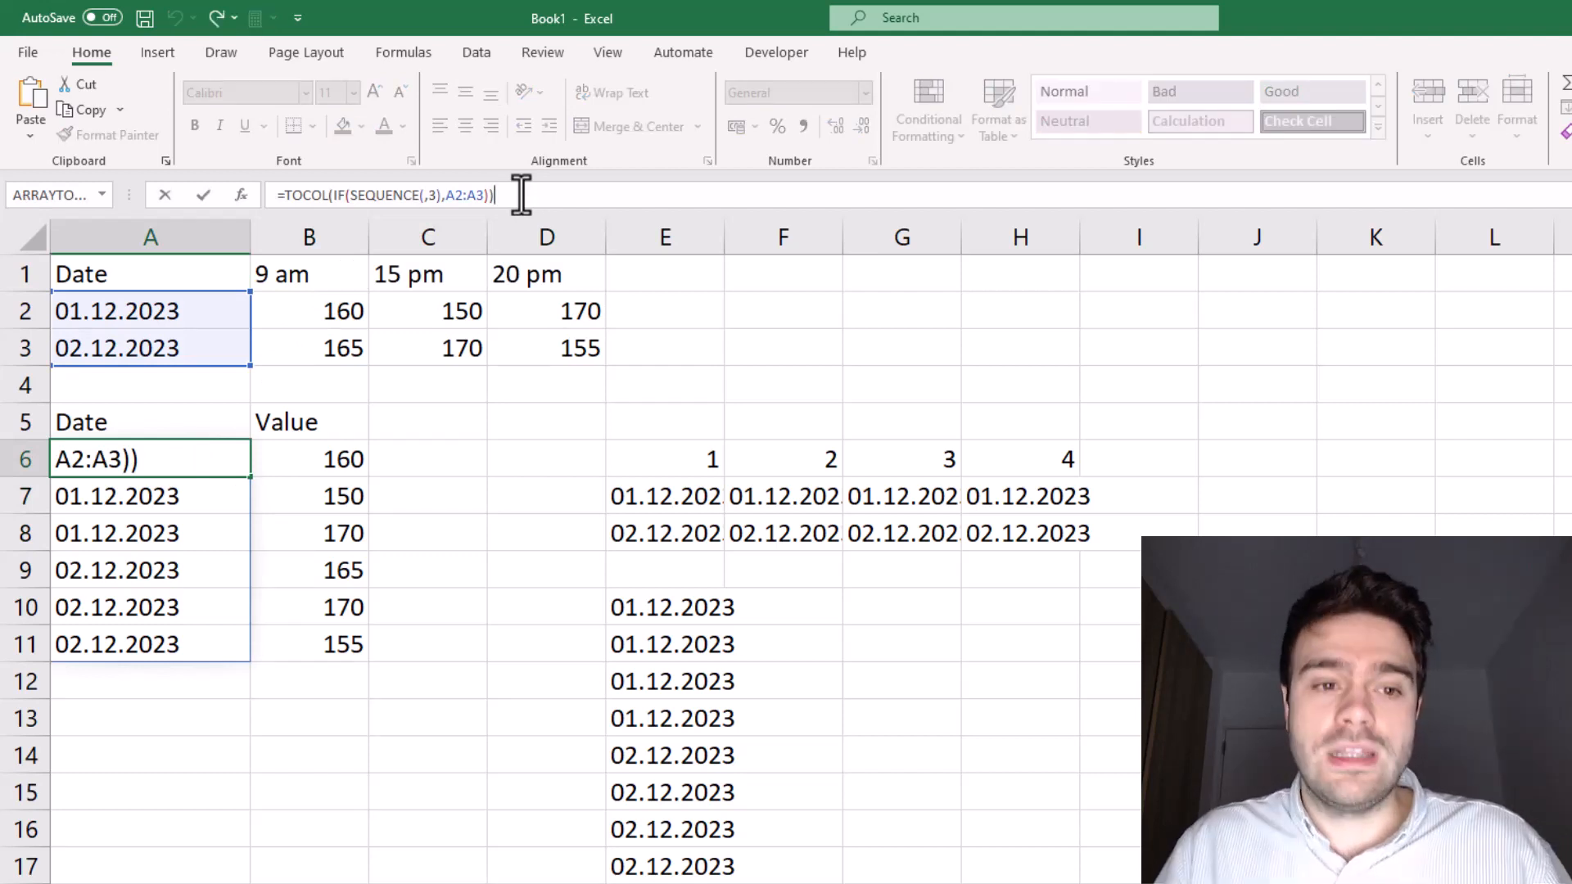
pyautogui.write('&')
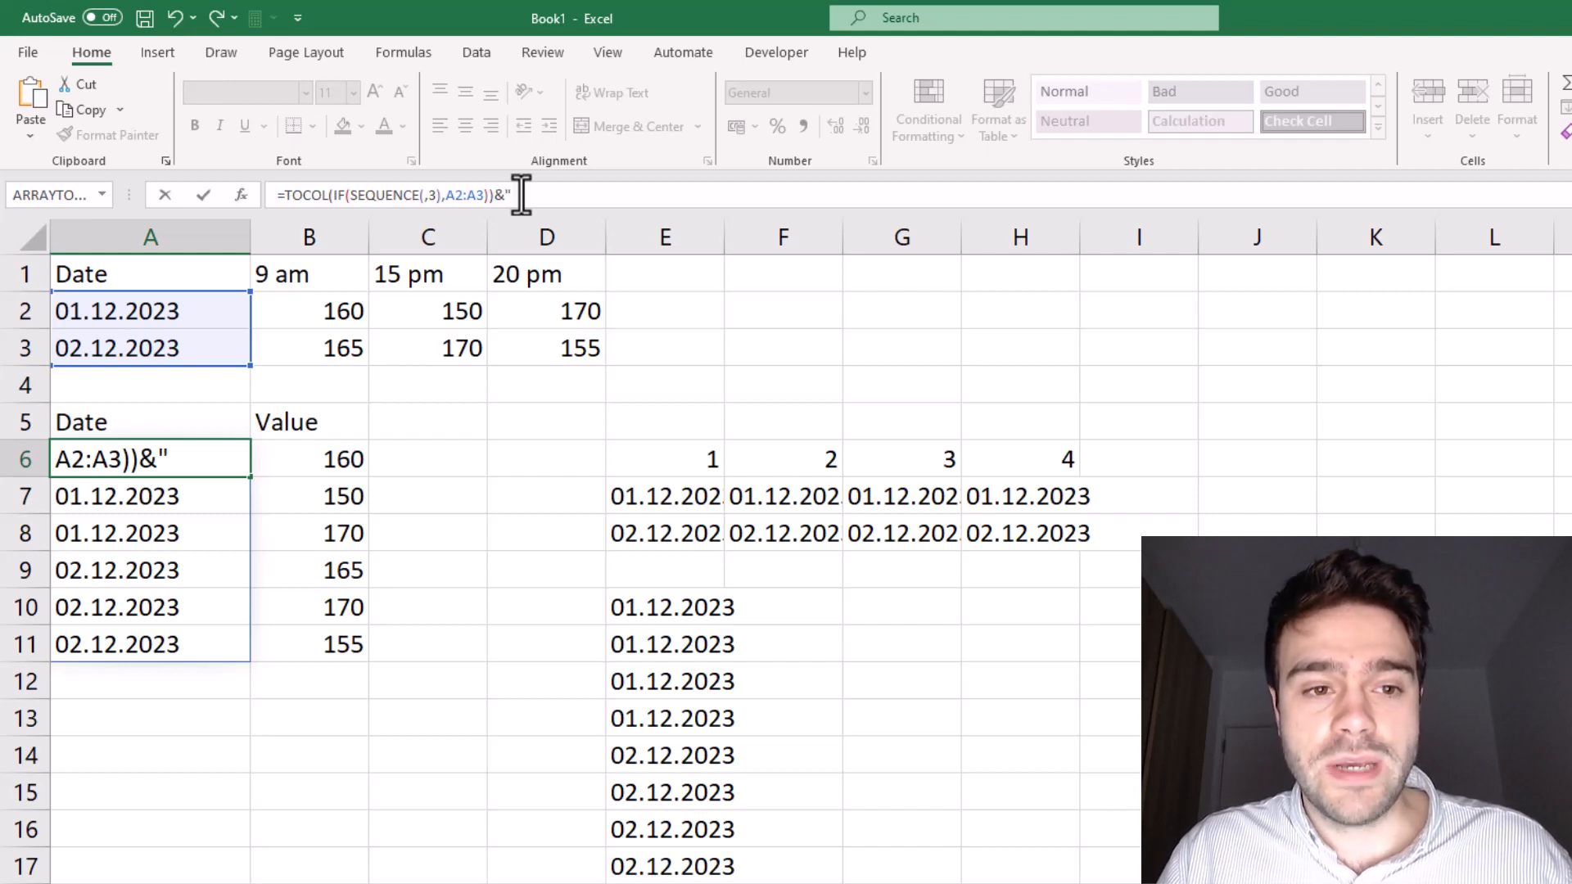
pyautogui.write('" "')
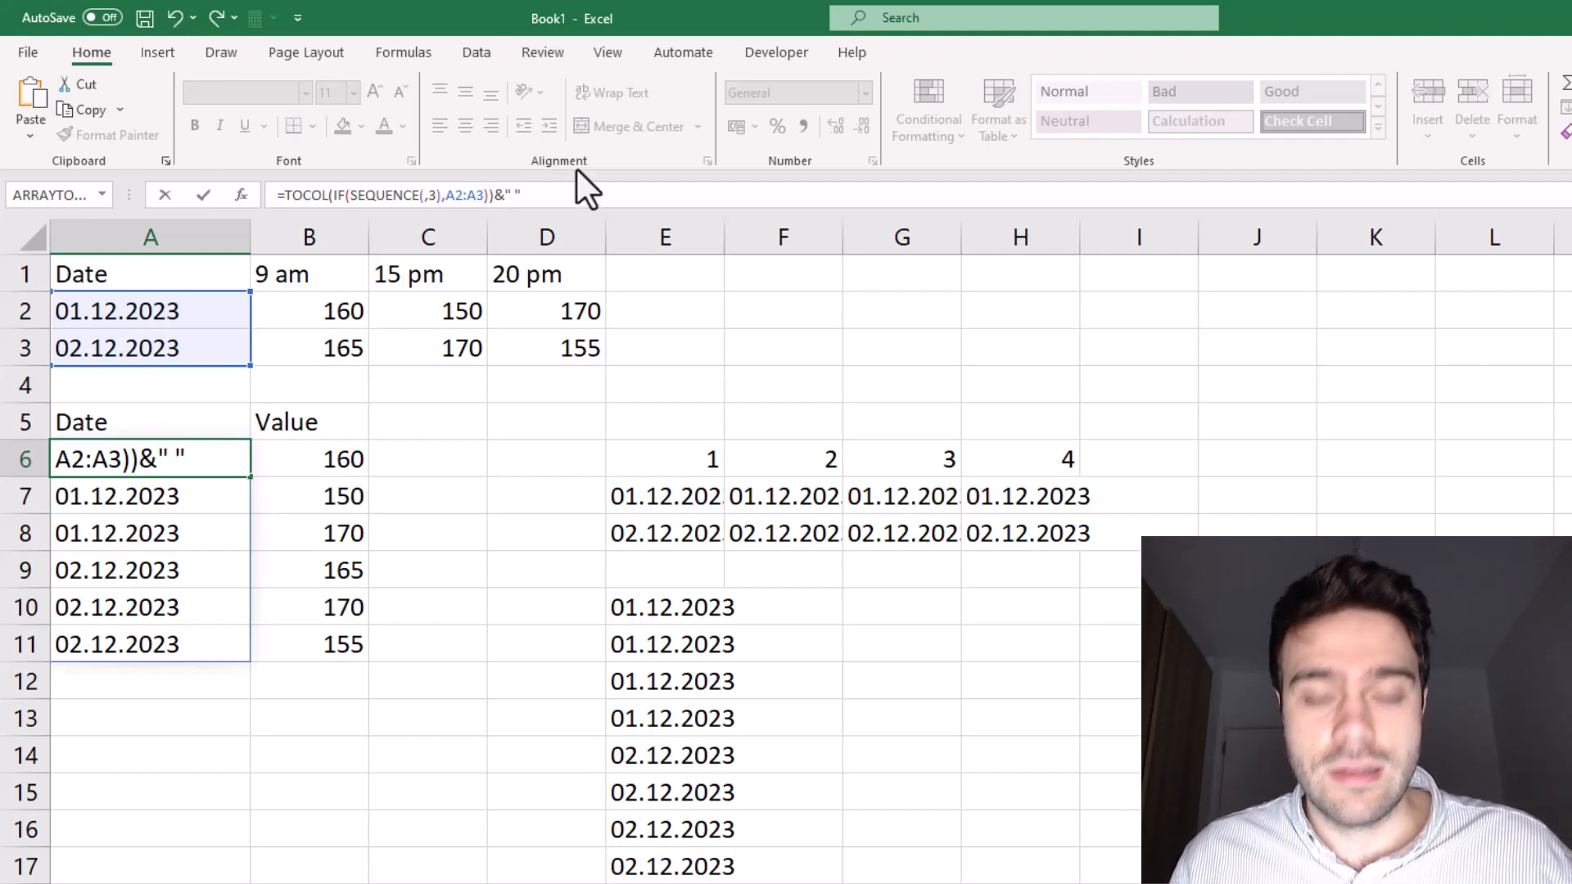
pyautogui.press('Return')
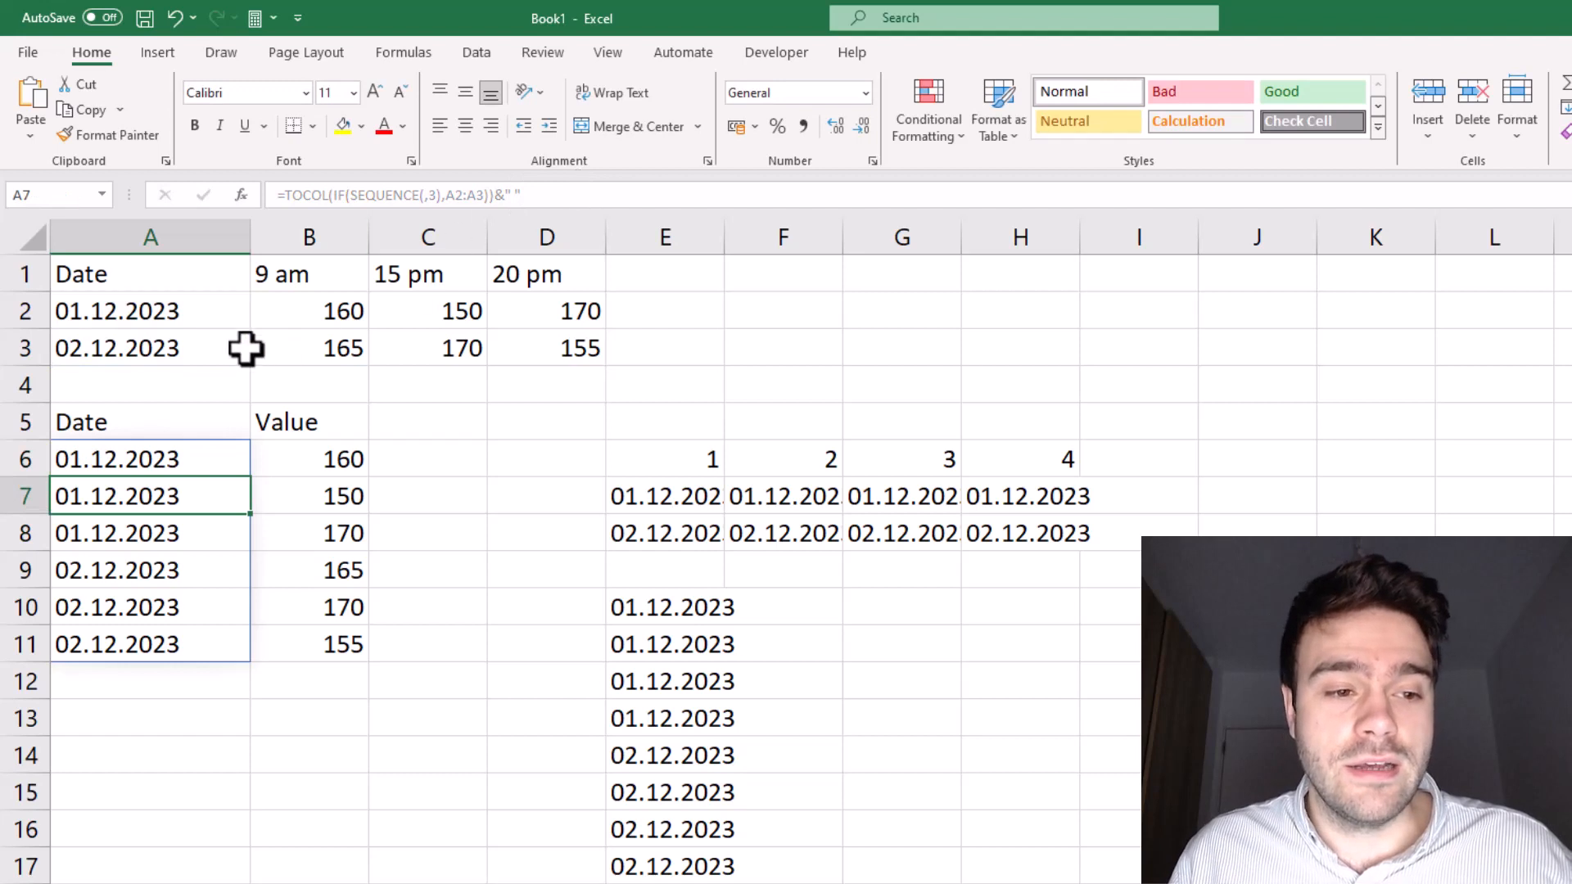
# - Extend the formula in A6 with &TOCOL(IF(SEQUENCE(2),B1:D1)) to append the time headers to the dates
pyautogui.click(204, 447)
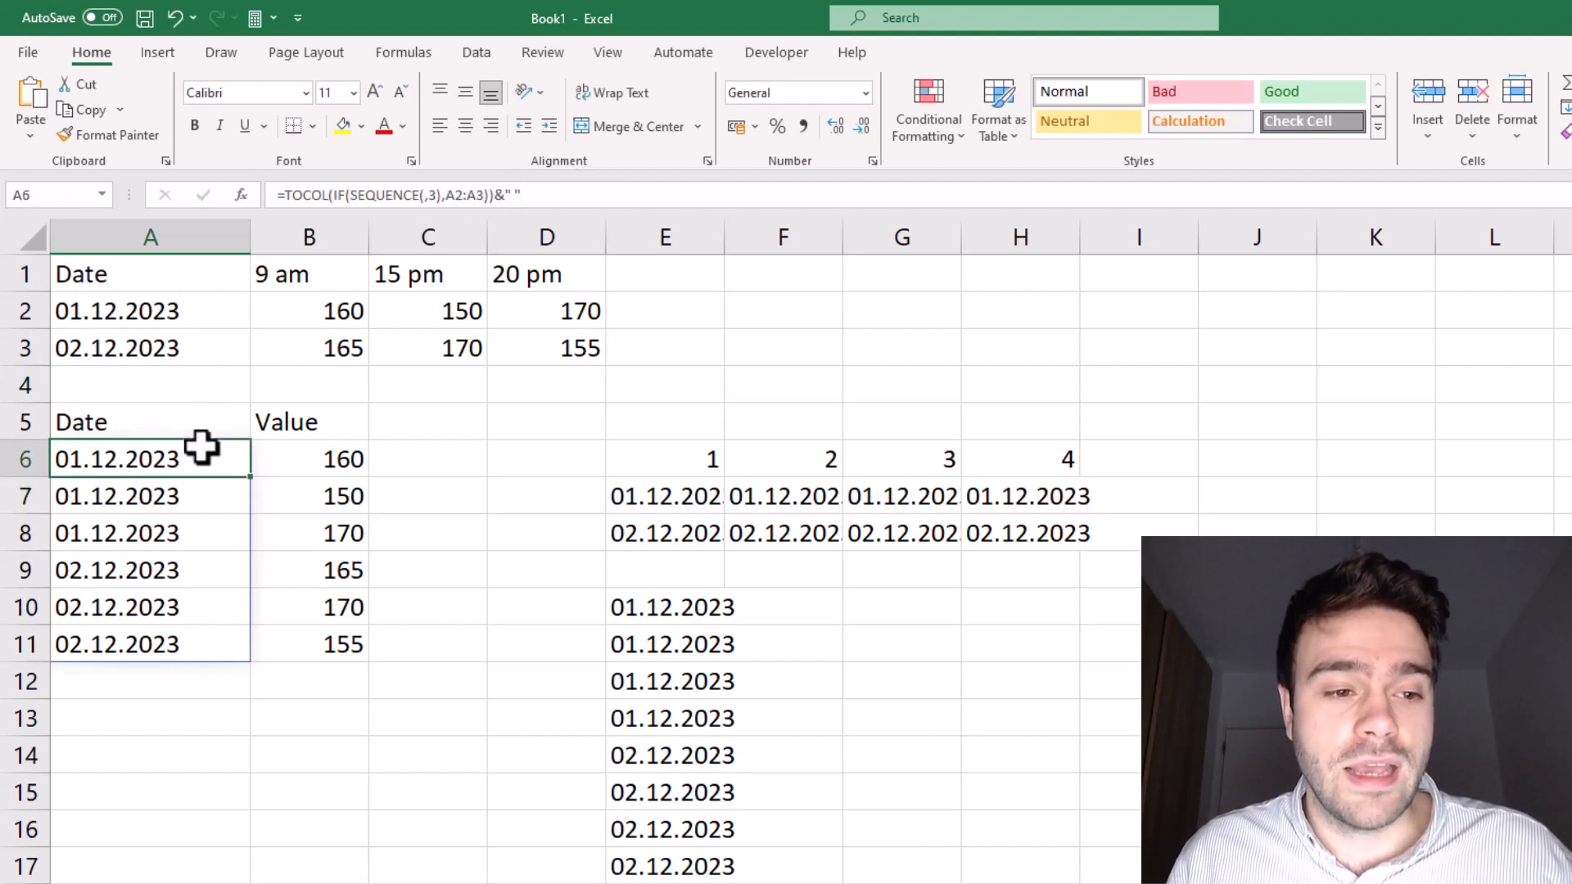
pyautogui.click(606, 196)
pyautogui.write('&')
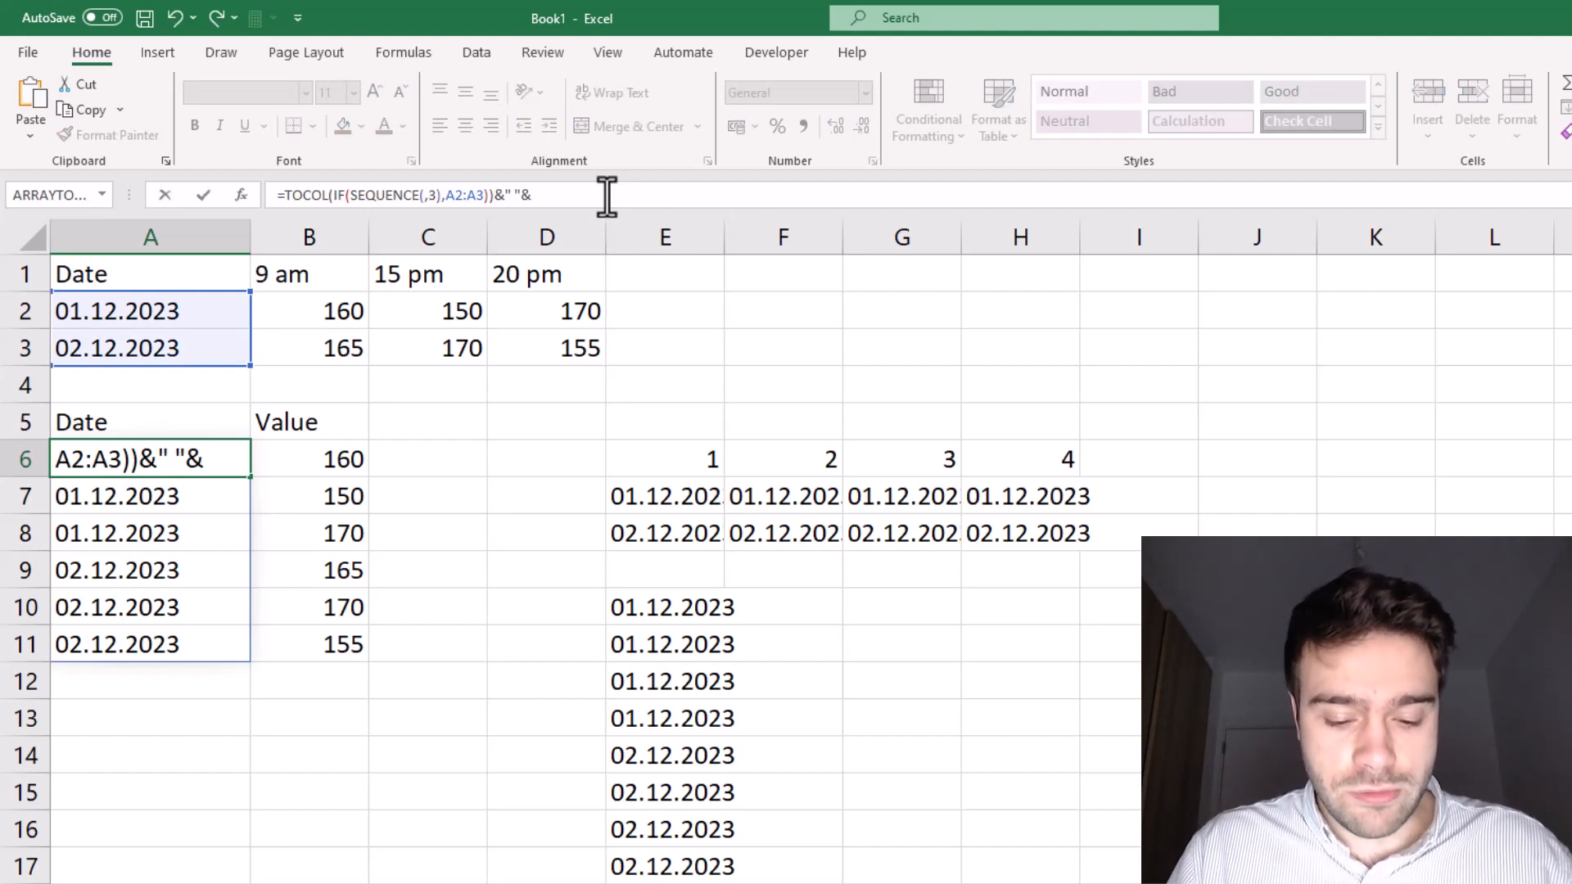
pyautogui.write('TOCOL(')
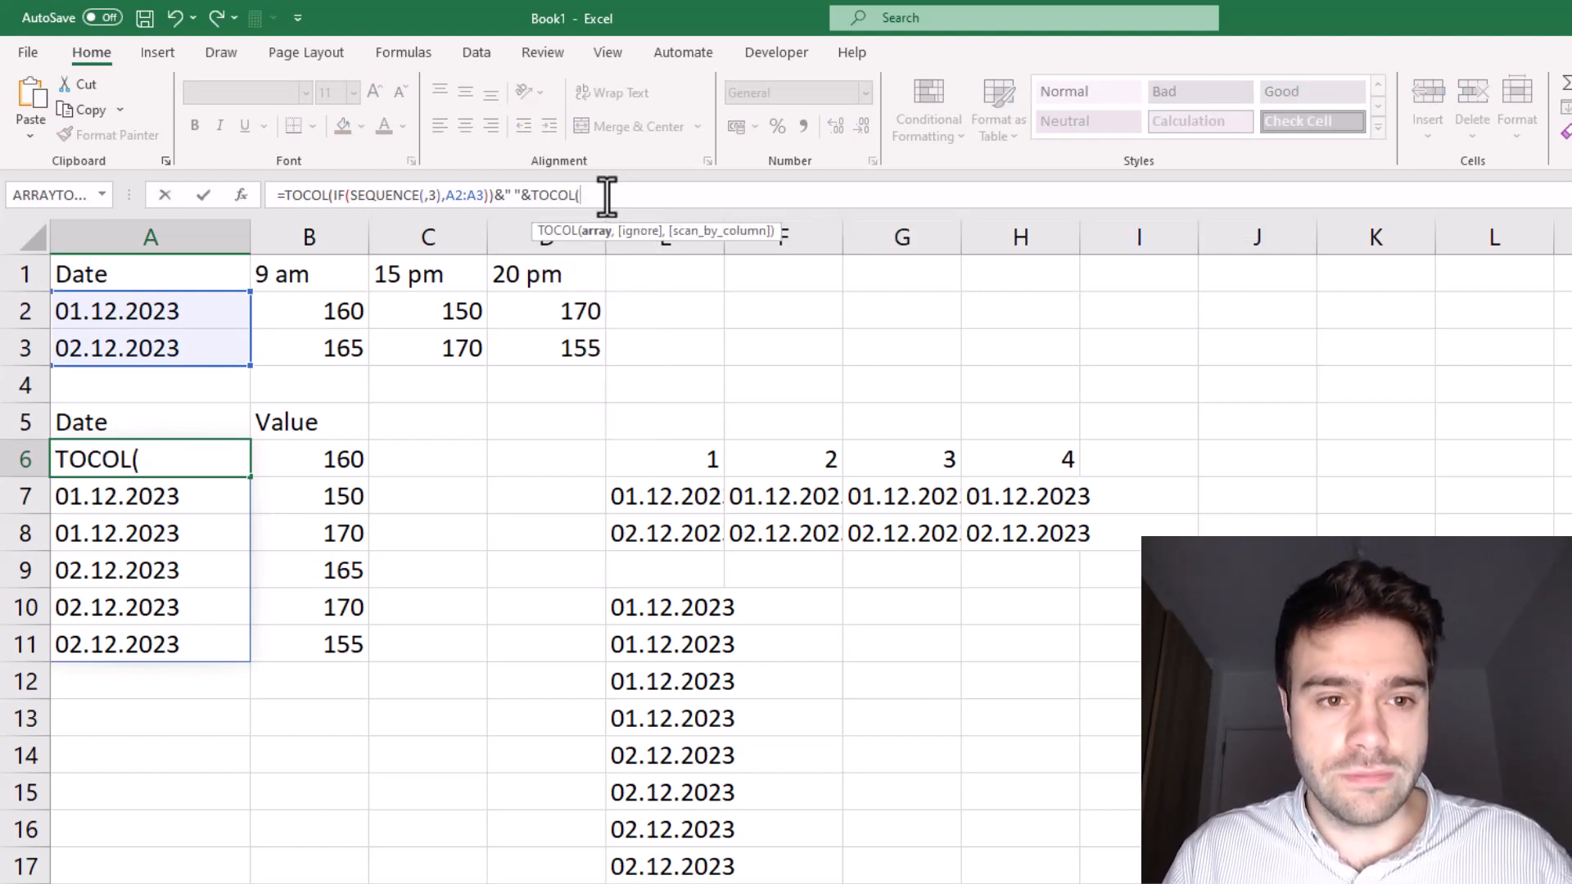
pyautogui.write('IF(')
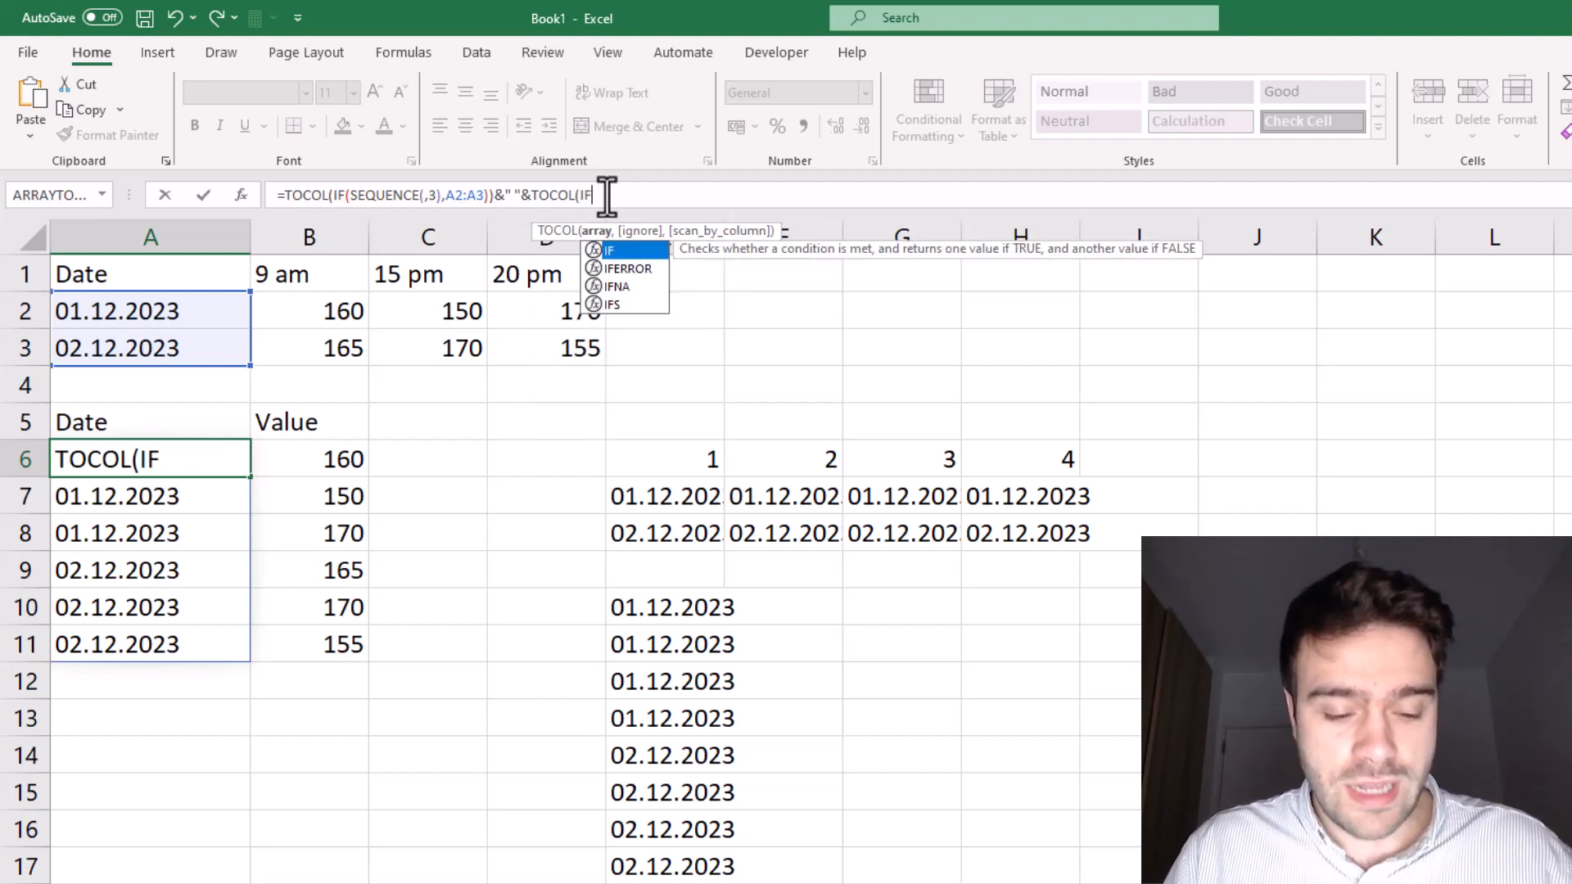
pyautogui.write('SEQ')
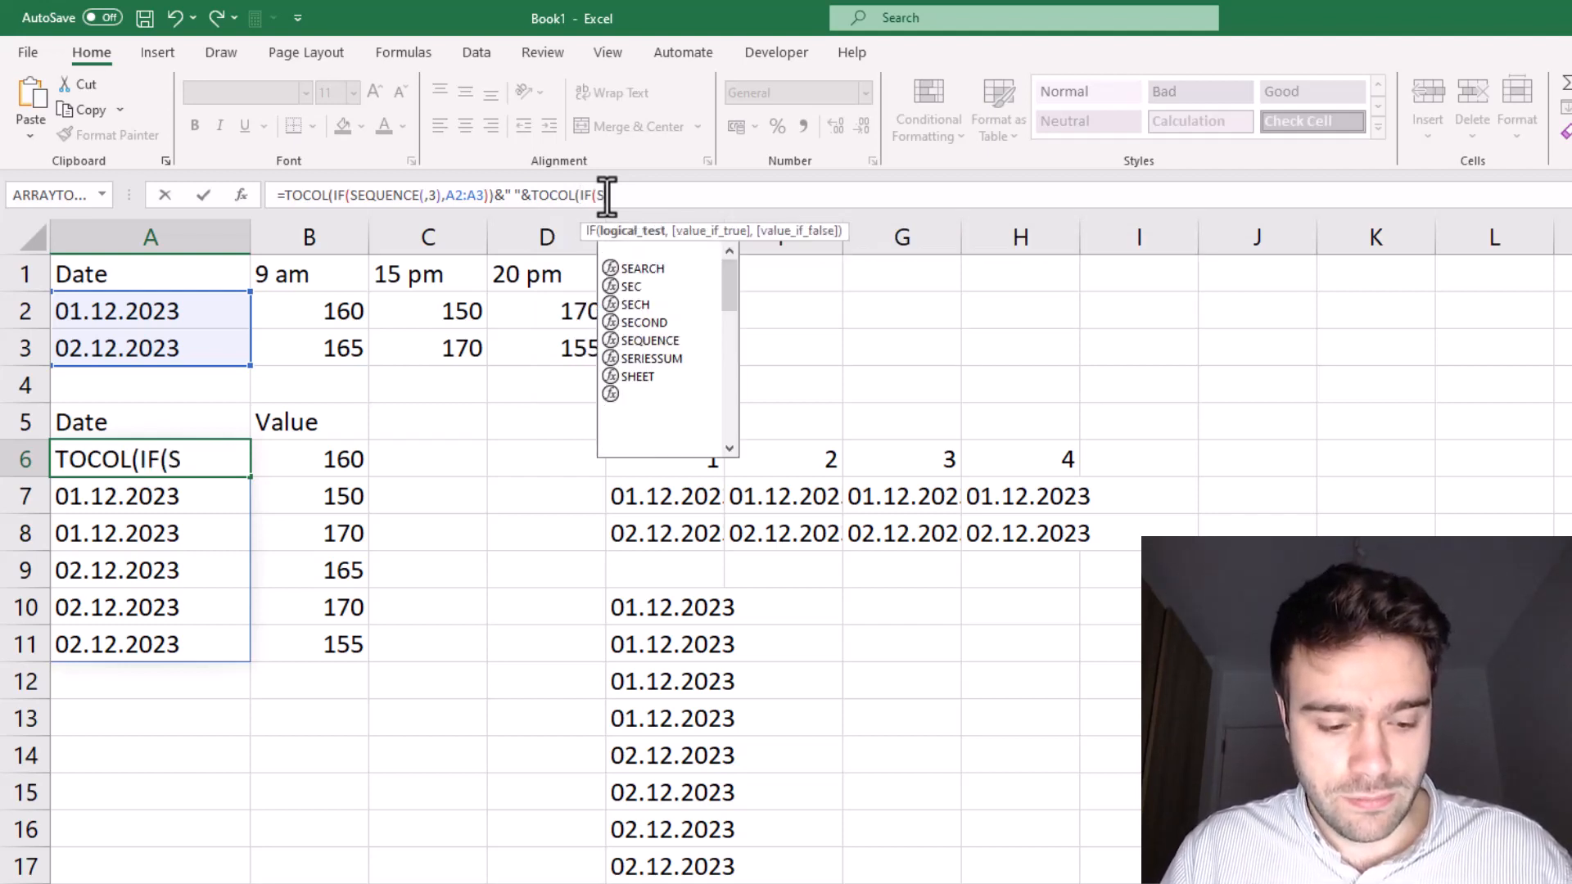
pyautogui.doubleClick(640, 245)
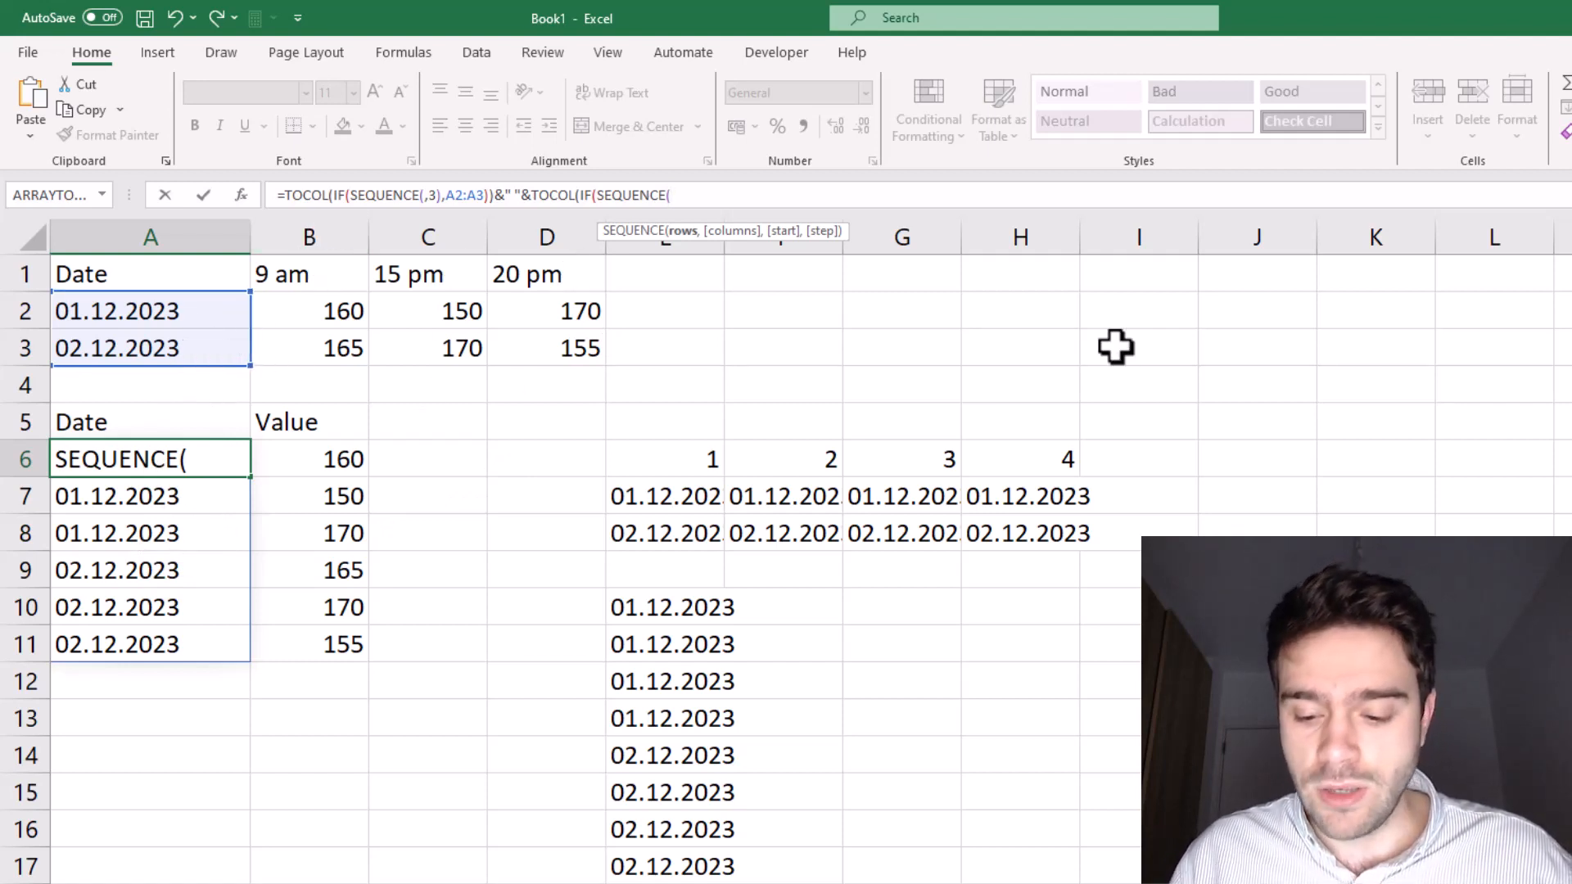
pyautogui.write('2')
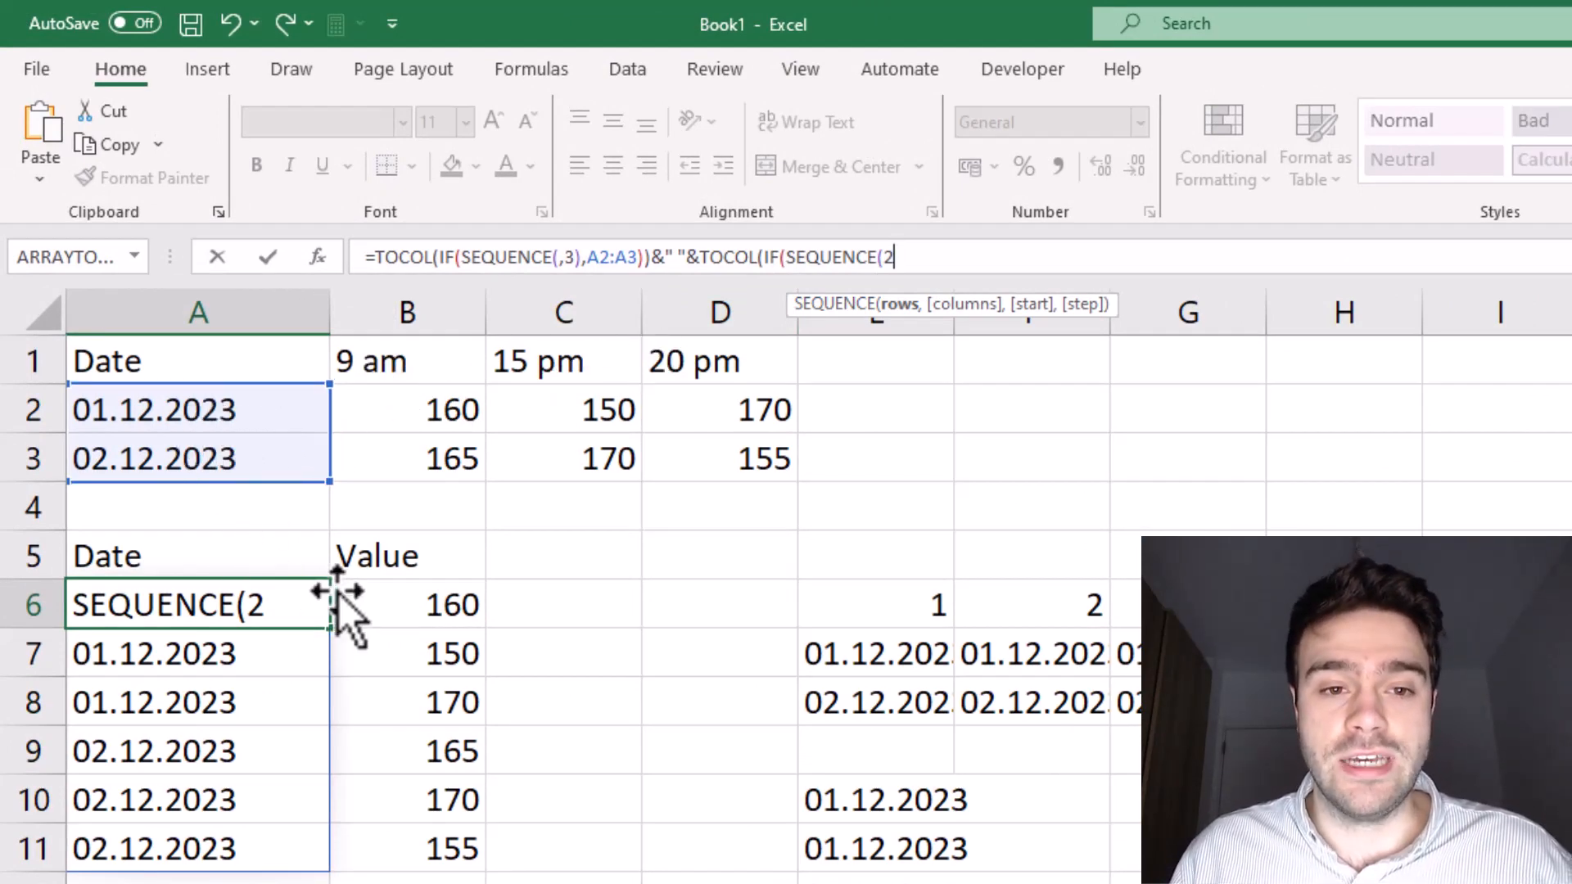
pyautogui.write(')')
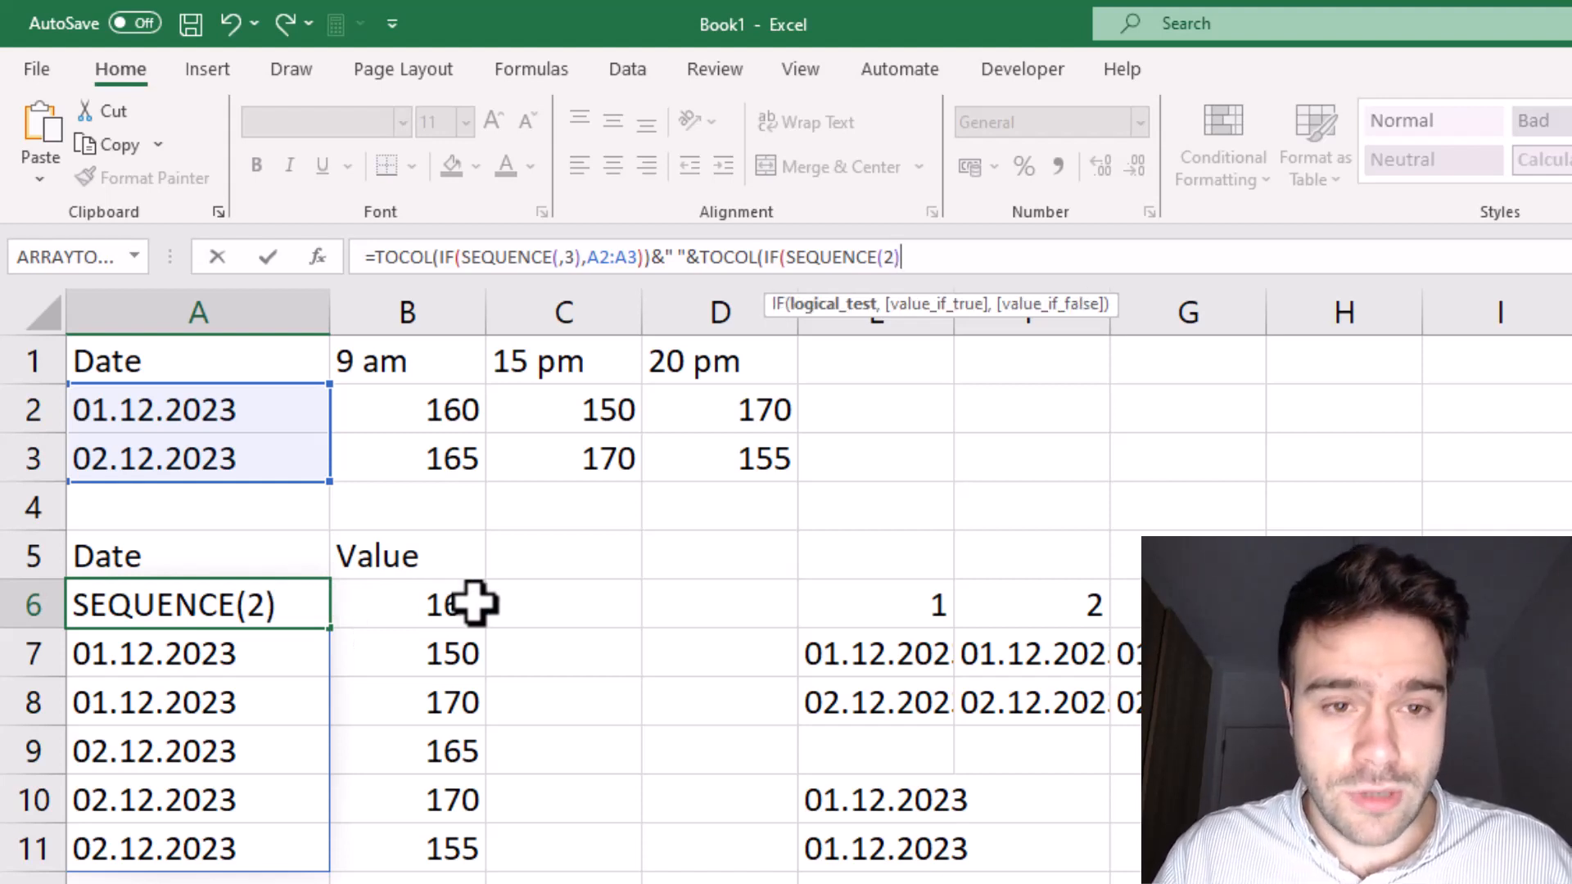
pyautogui.write(',')
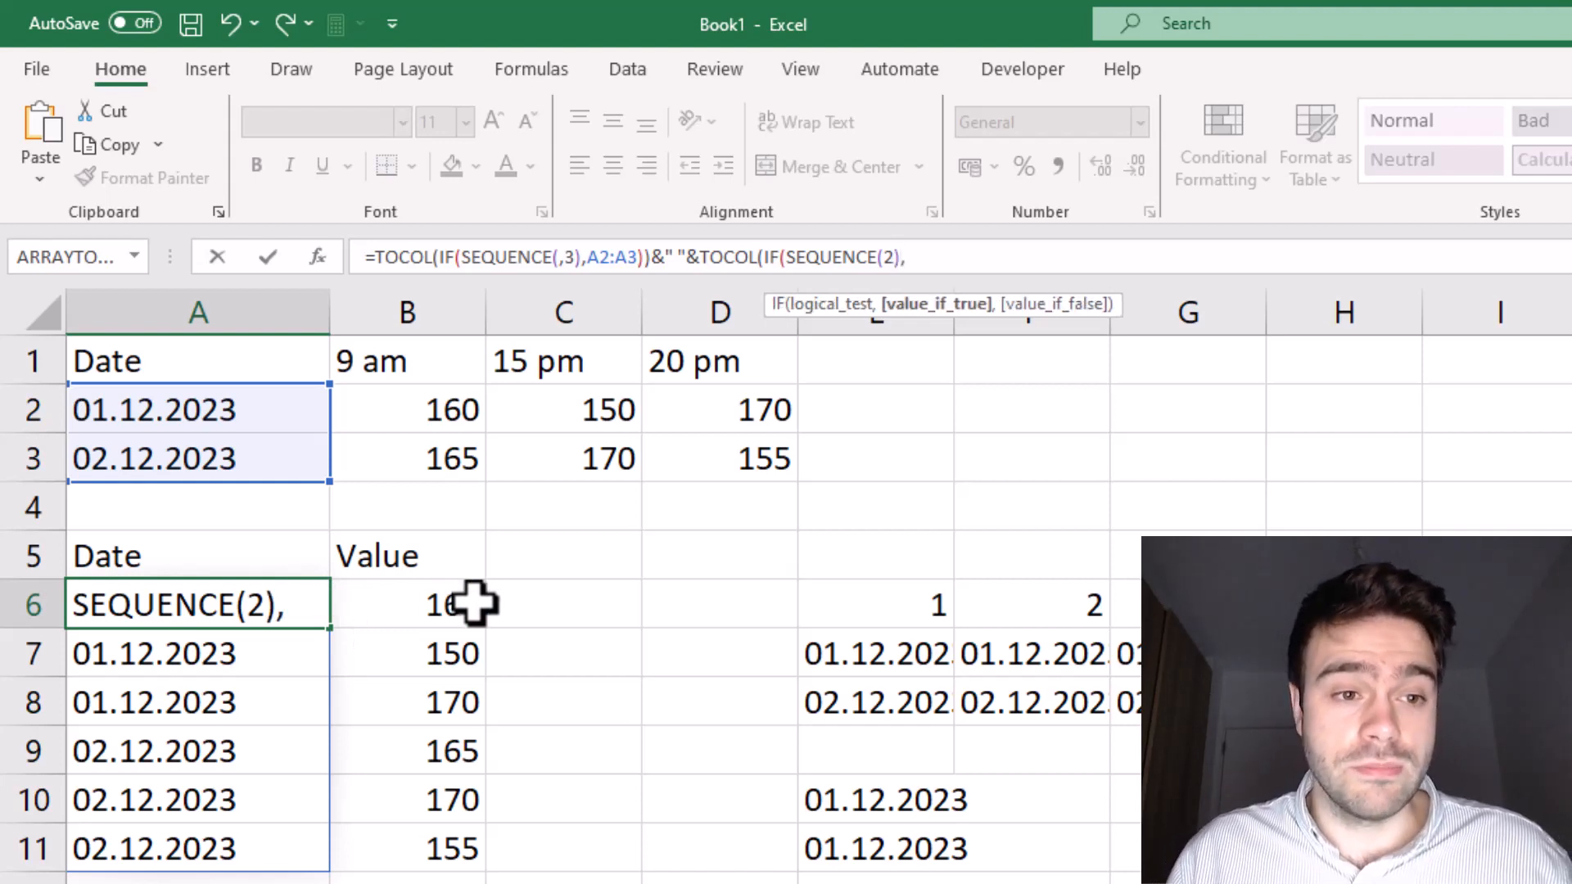
pyautogui.moveTo(470, 366); pyautogui.dragTo(725, 363)
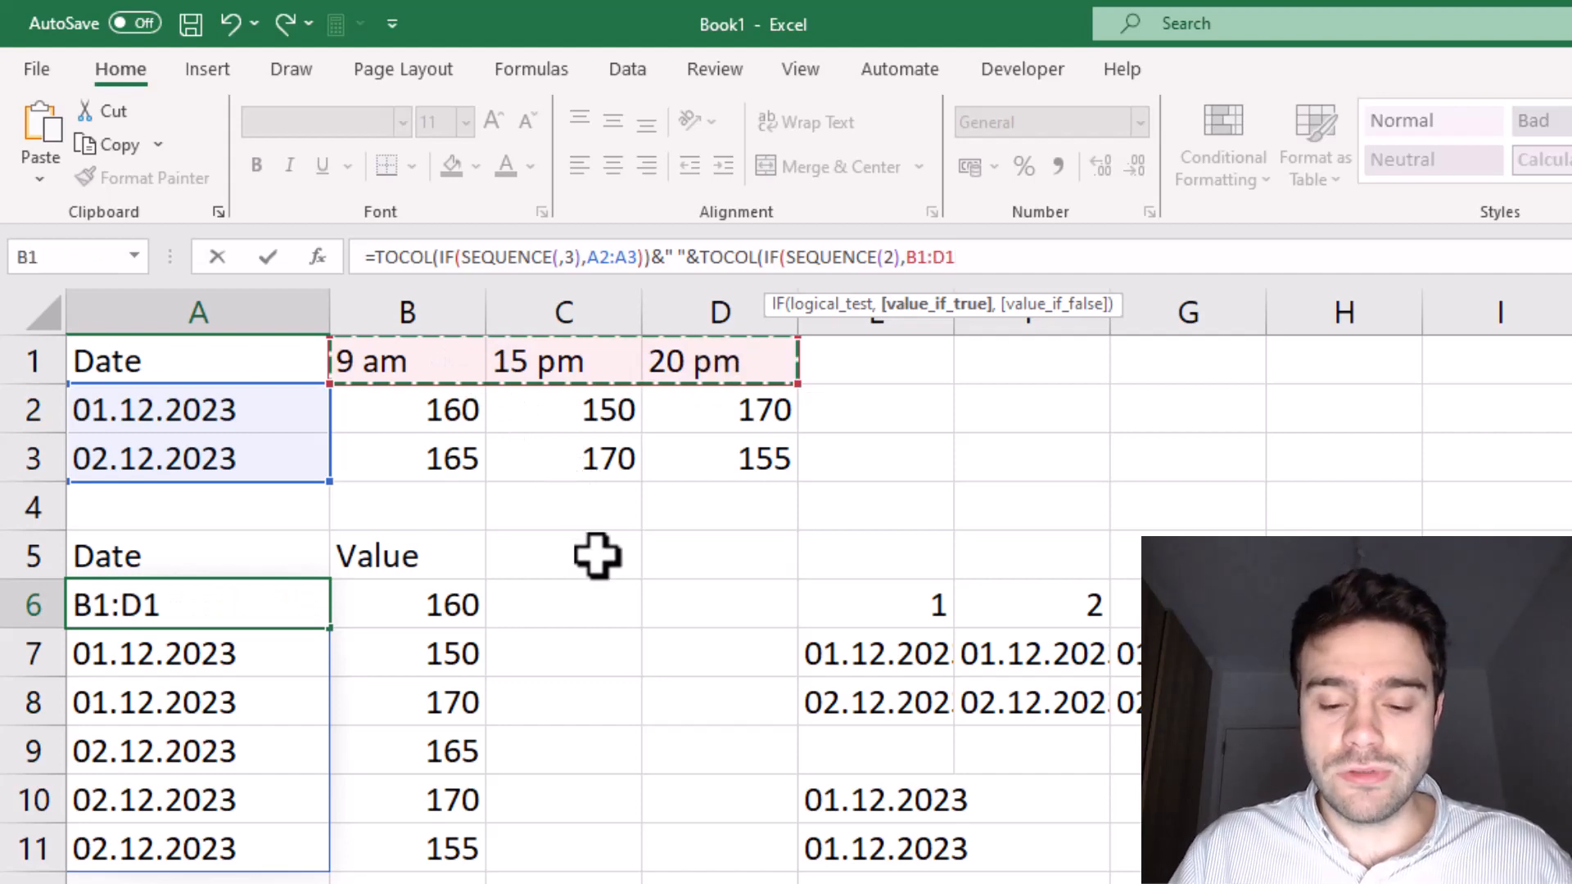
pyautogui.write('))')
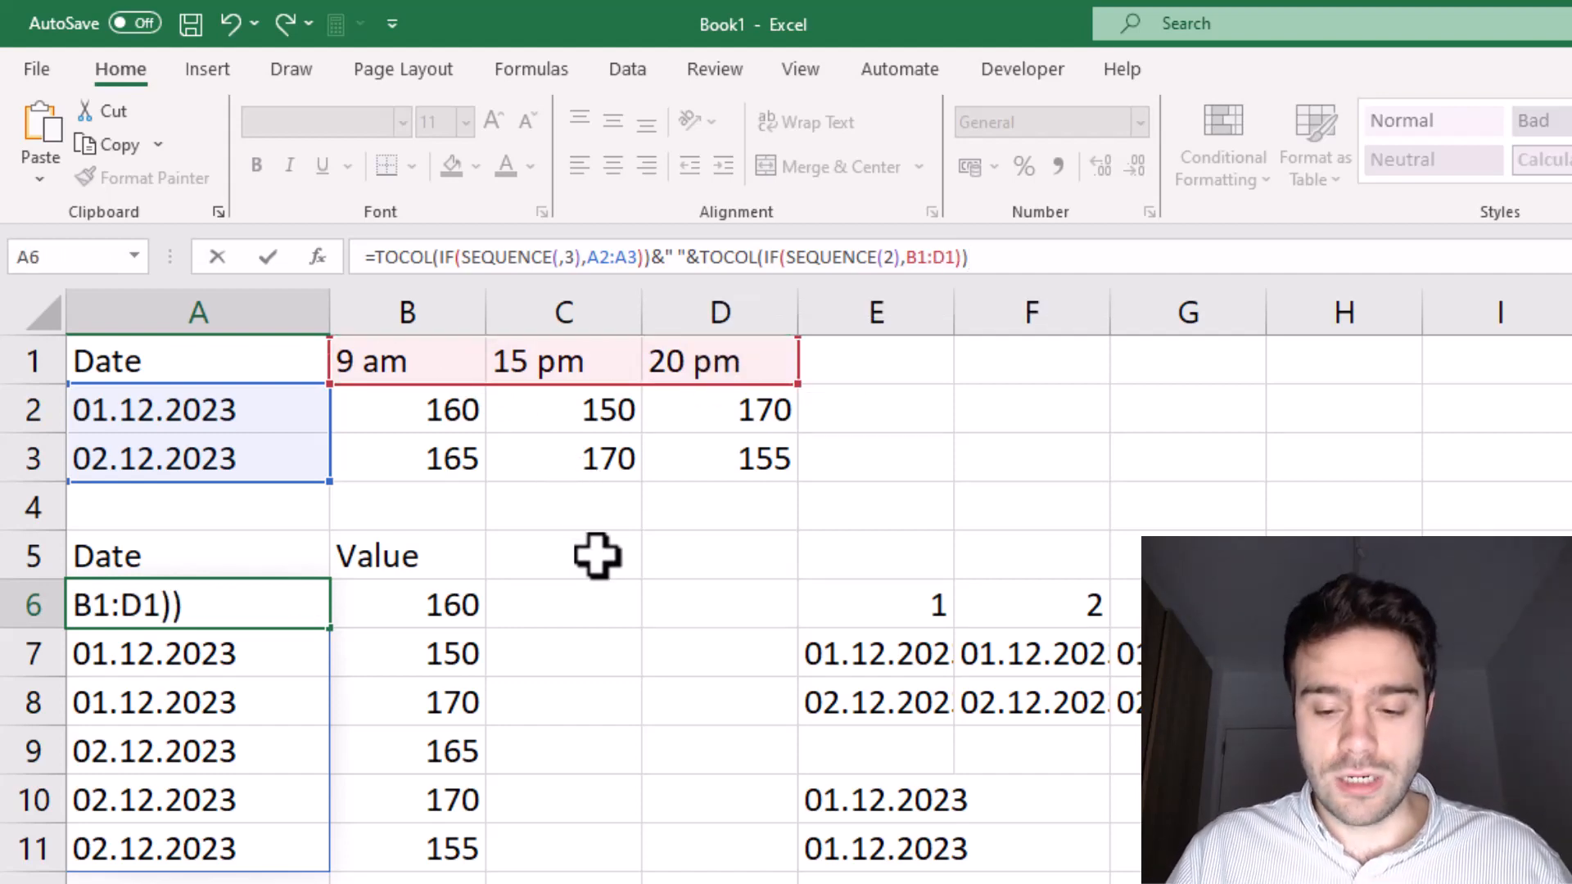
pyautogui.press('Return')
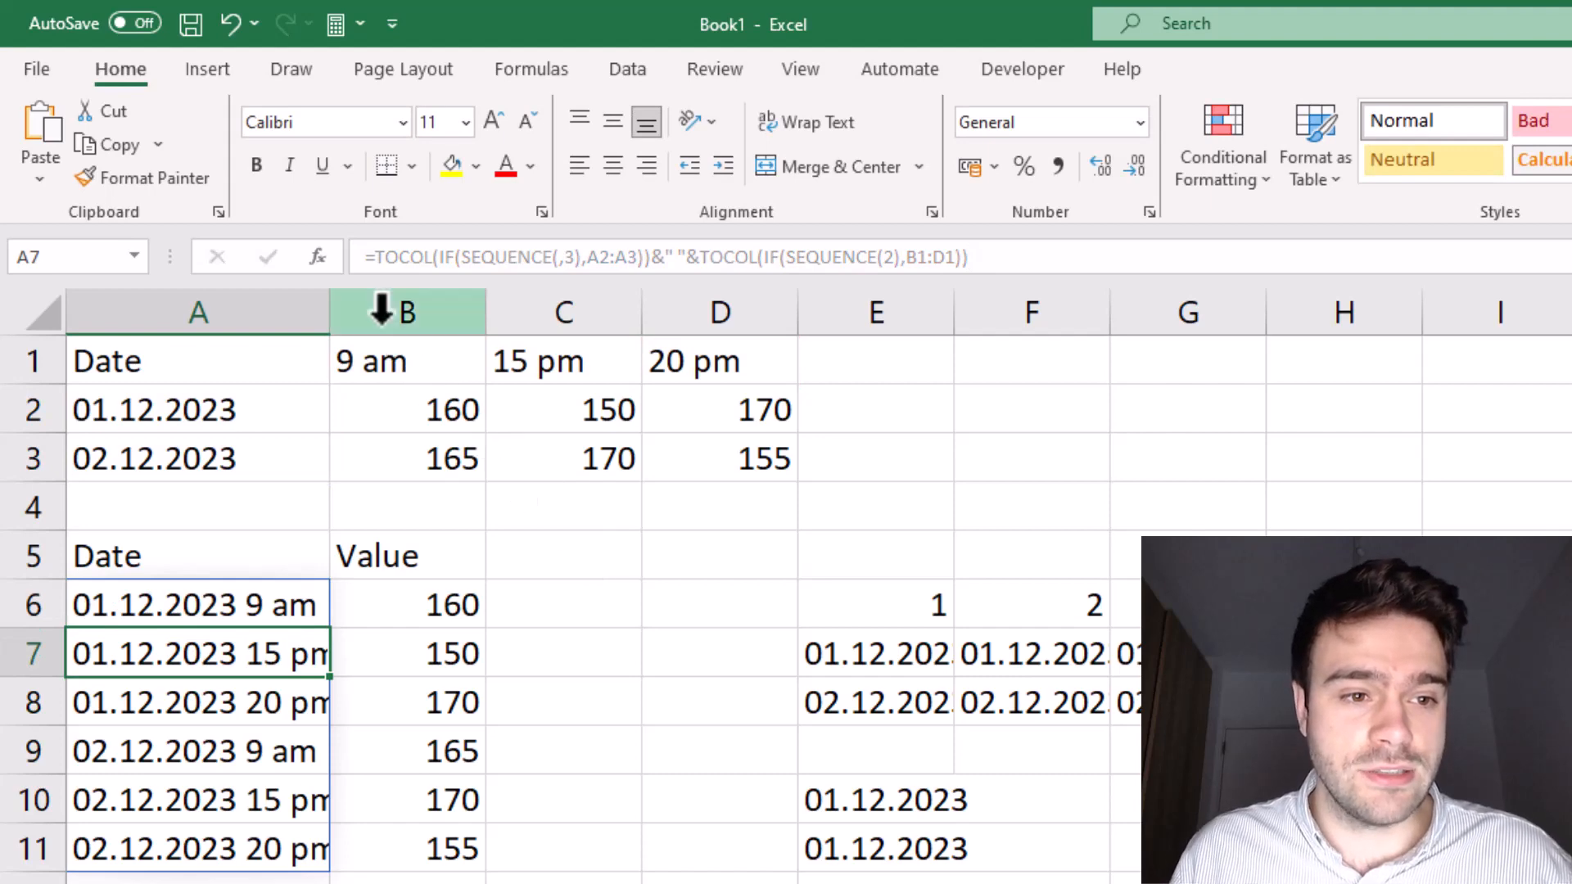
# - Autofit column A to its contents and check the formulas in A6 and B6
pyautogui.doubleClick(330, 312)
pyautogui.click(234, 575)
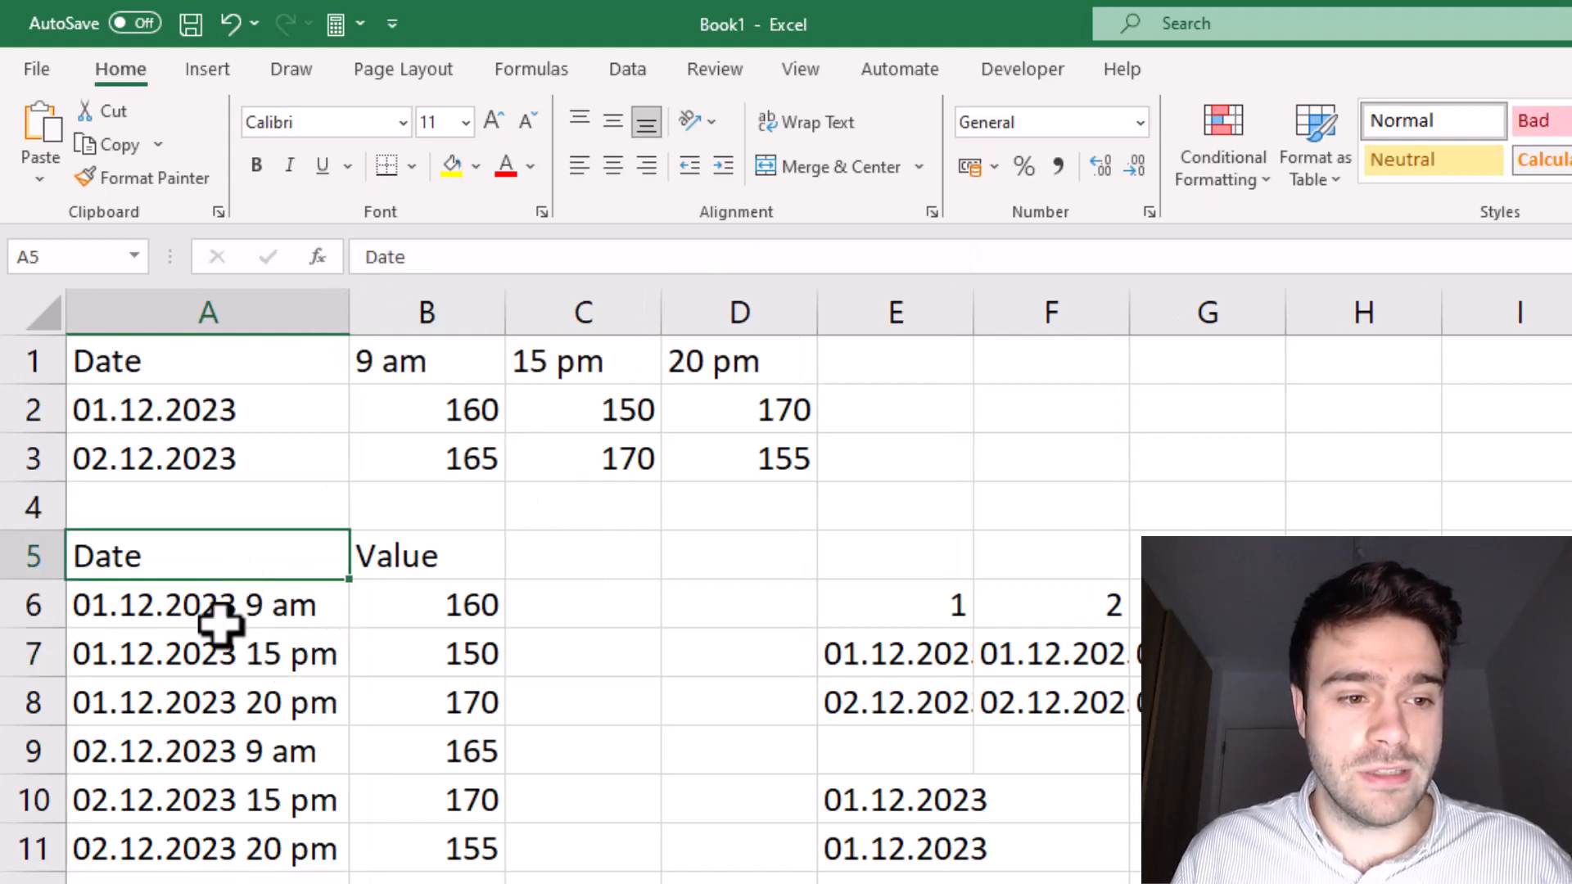
pyautogui.click(227, 607)
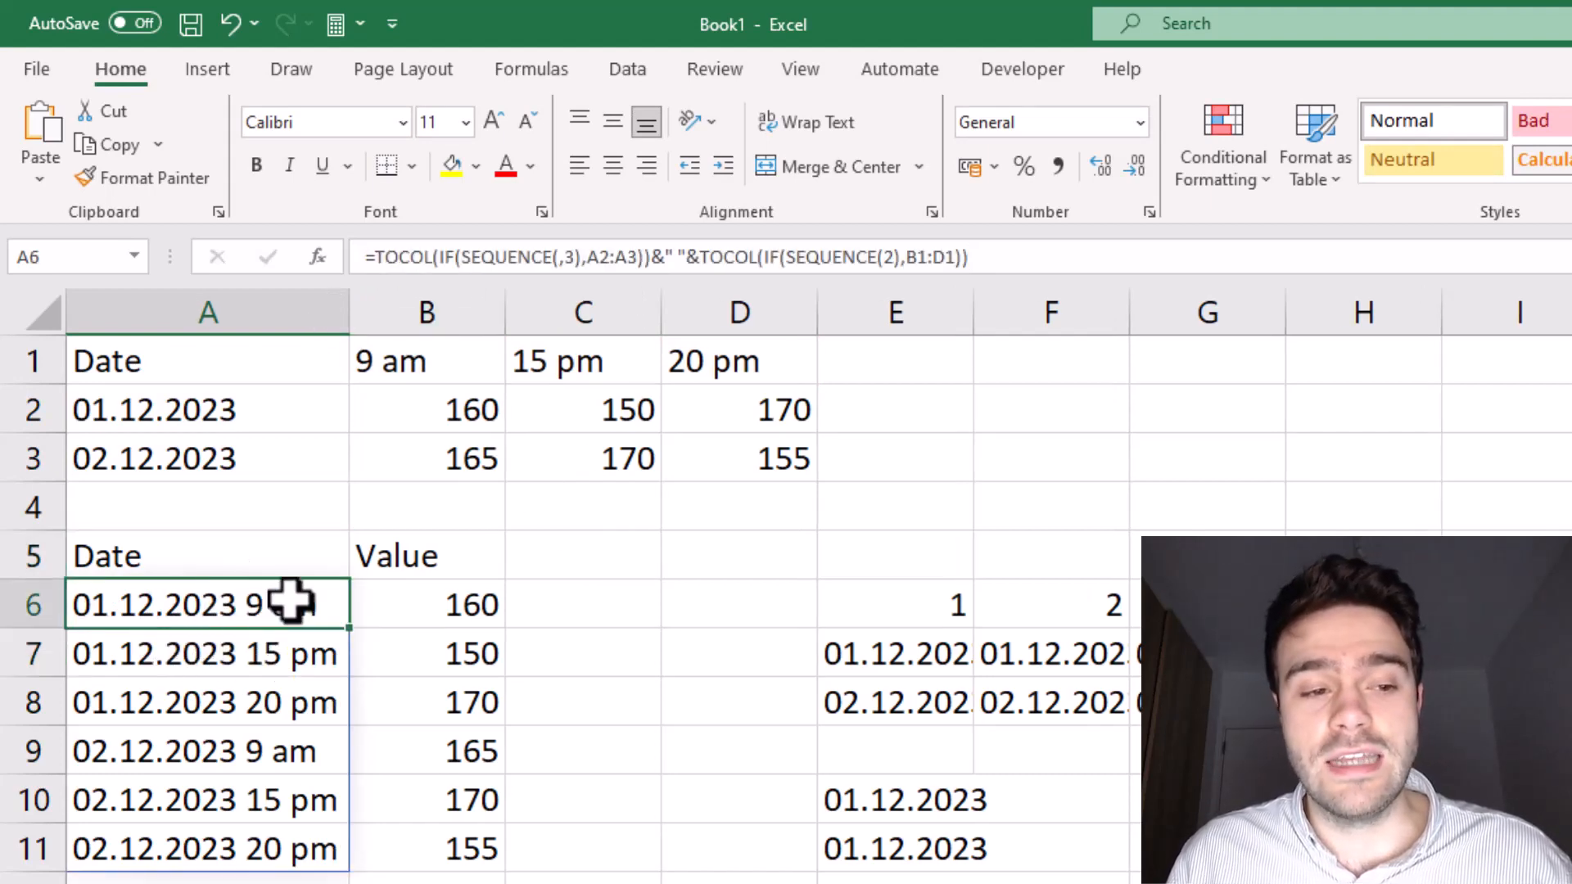
pyautogui.click(413, 596)
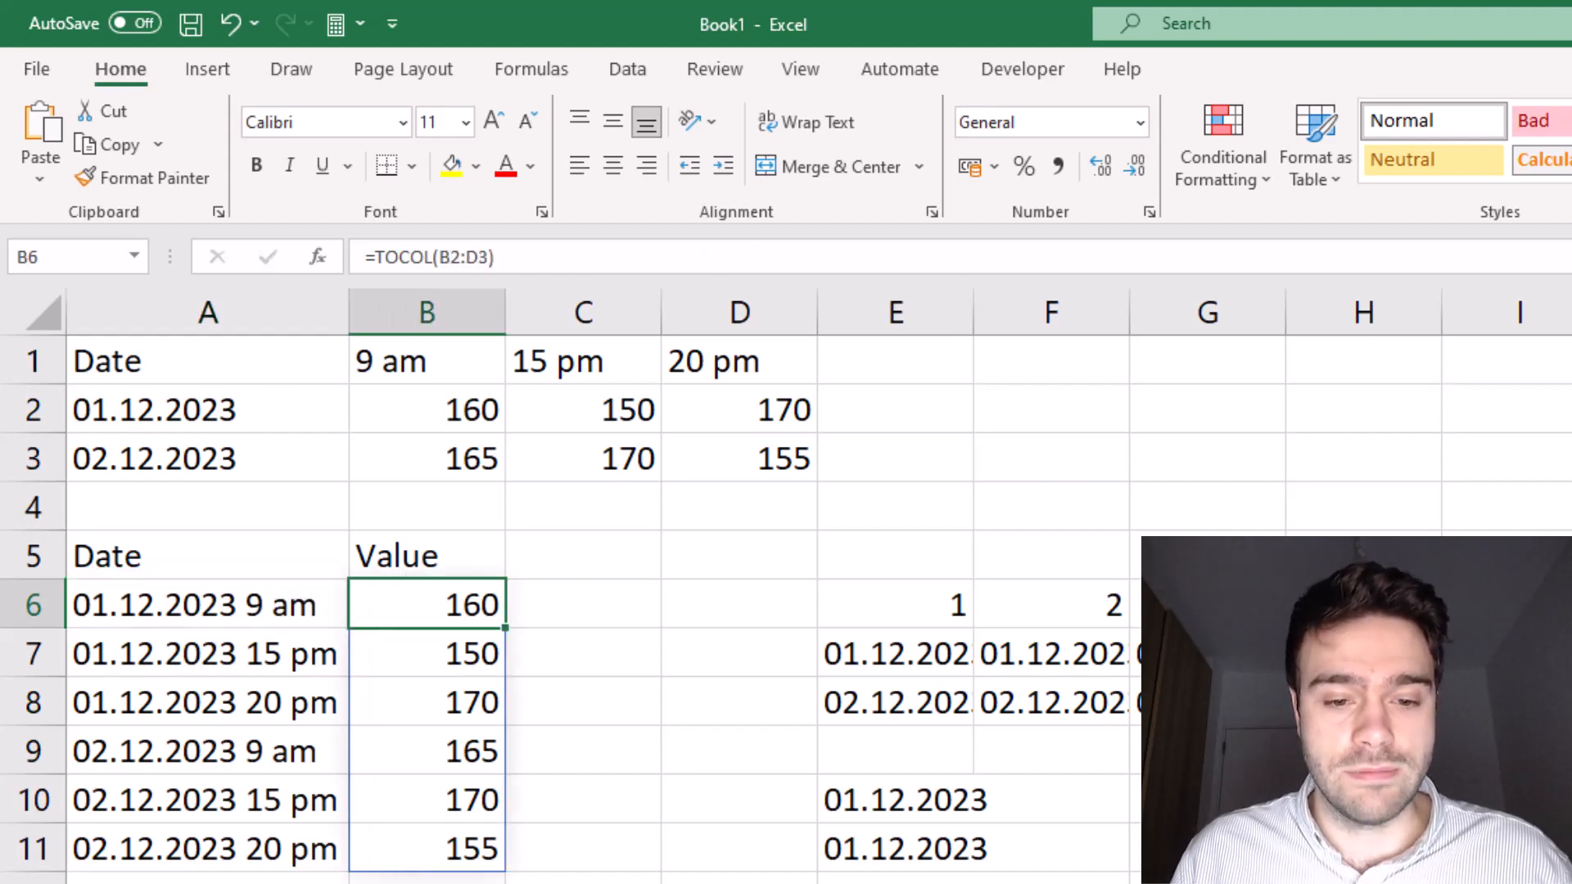
# - Clear the helper sequence and date formulas from the range E6:H17
pyautogui.moveTo(1363, 883); pyautogui.dragTo(856, 626)
pyautogui.press('Delete')
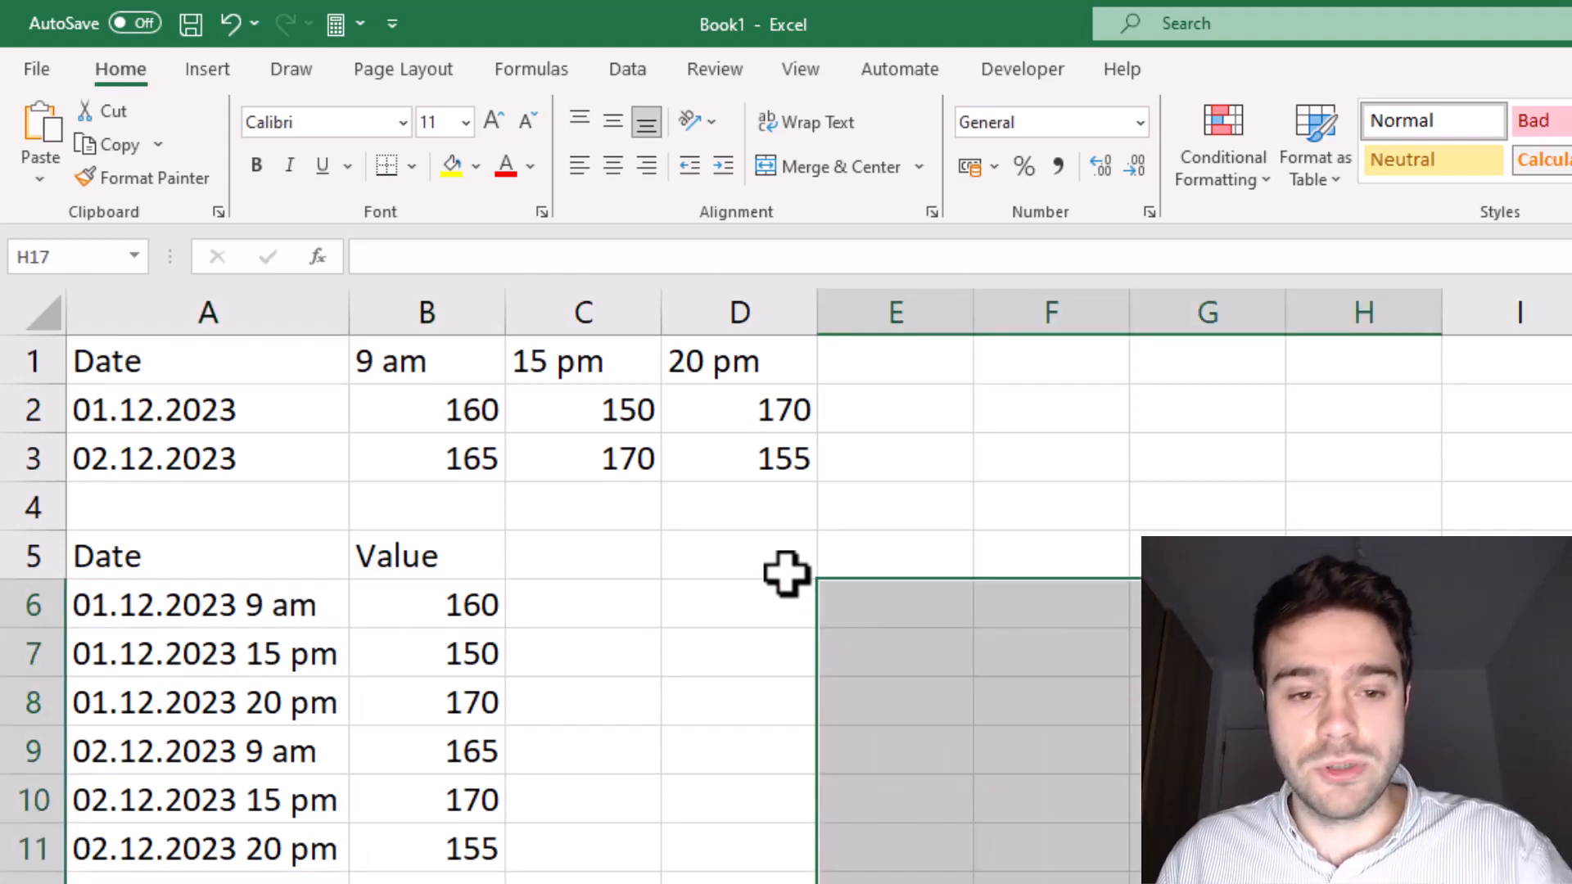
pyautogui.click(786, 572)
# - Insert a basic 2-D line chart from the unpivoted Date and Value table in A5:B11
pyautogui.click(247, 562)
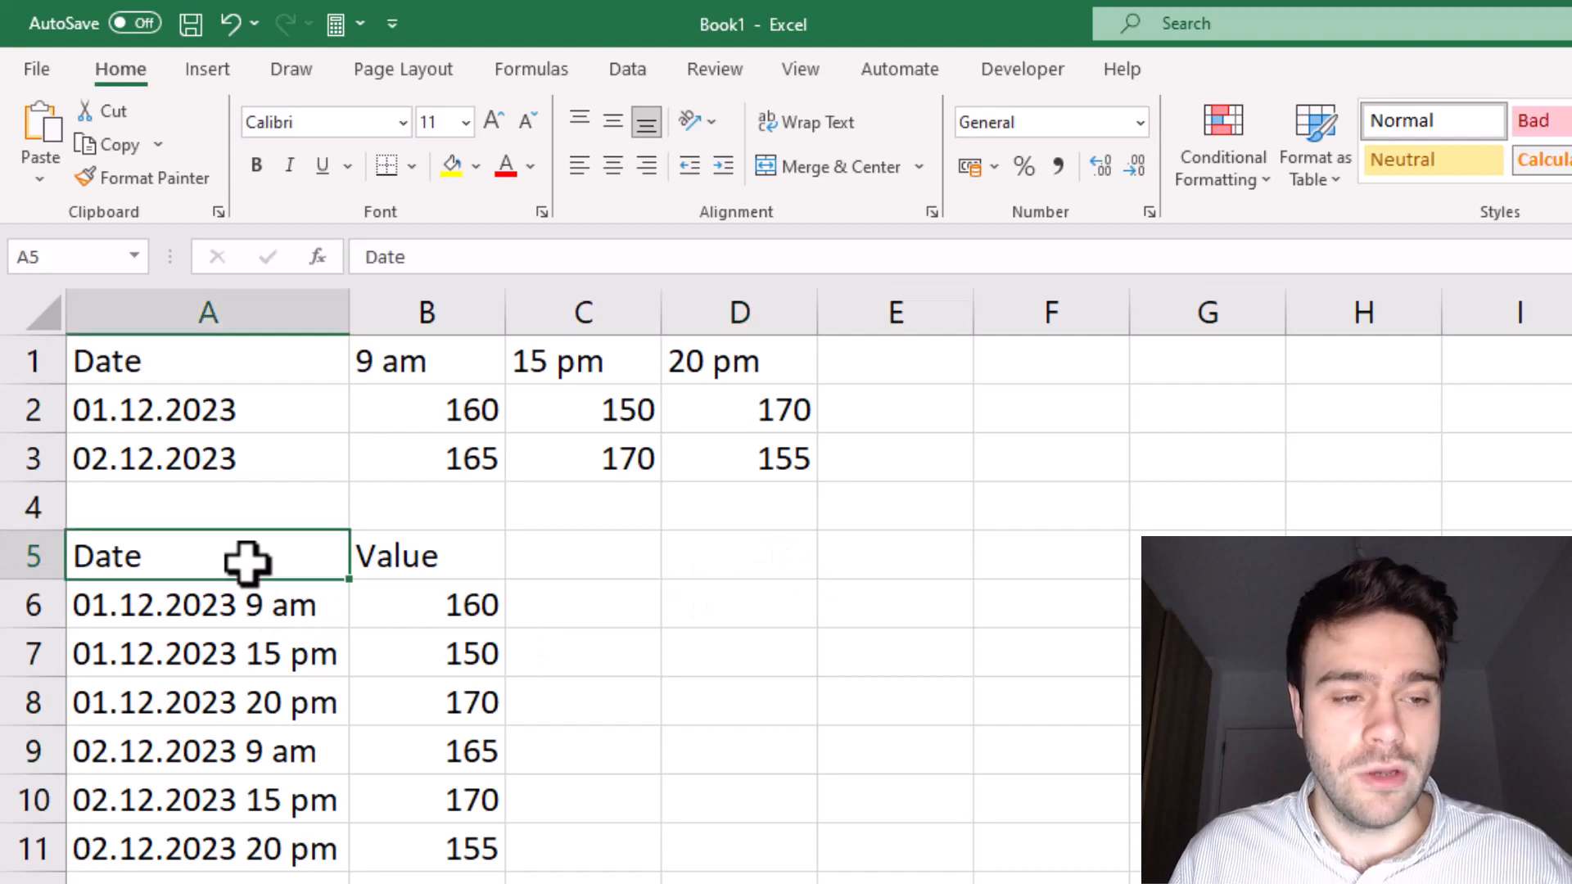
pyautogui.hotkey('ctrl', 'a')
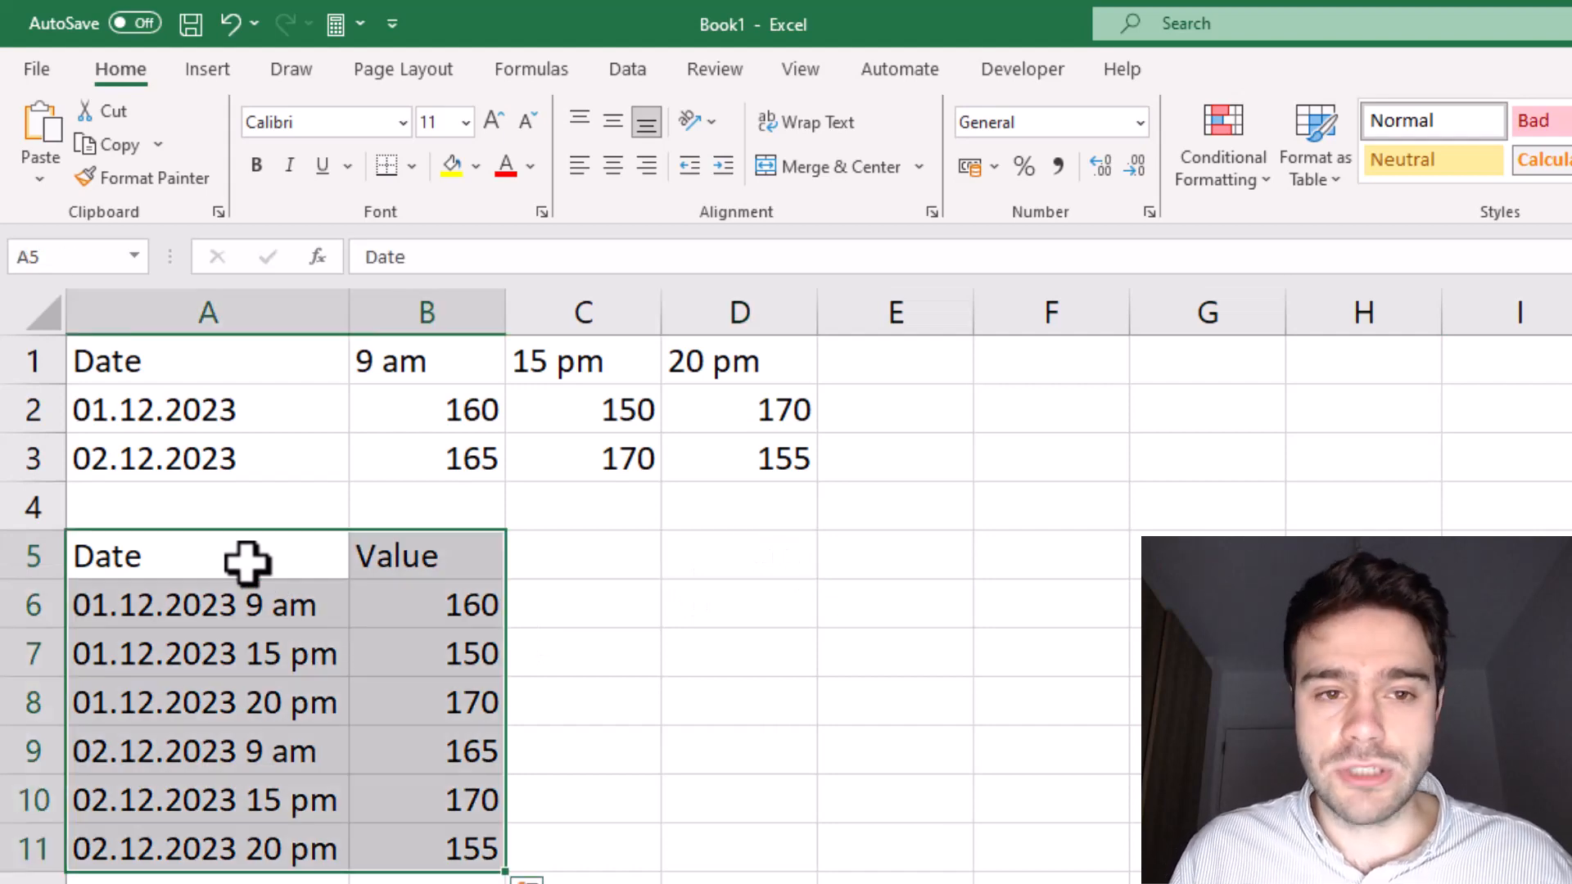
pyautogui.click(209, 71)
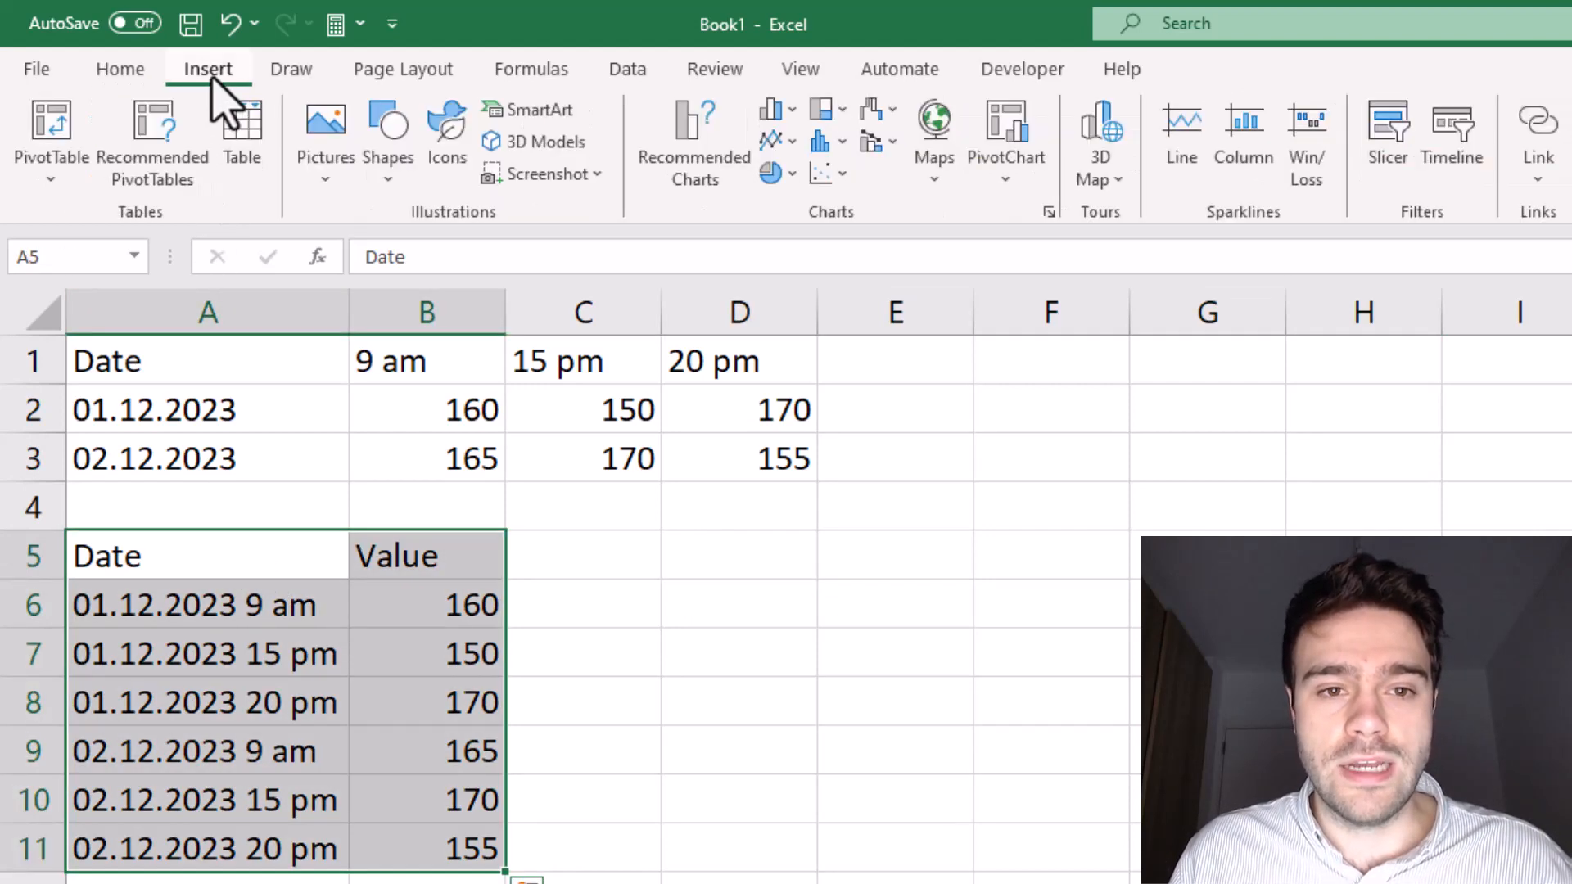
pyautogui.click(776, 140)
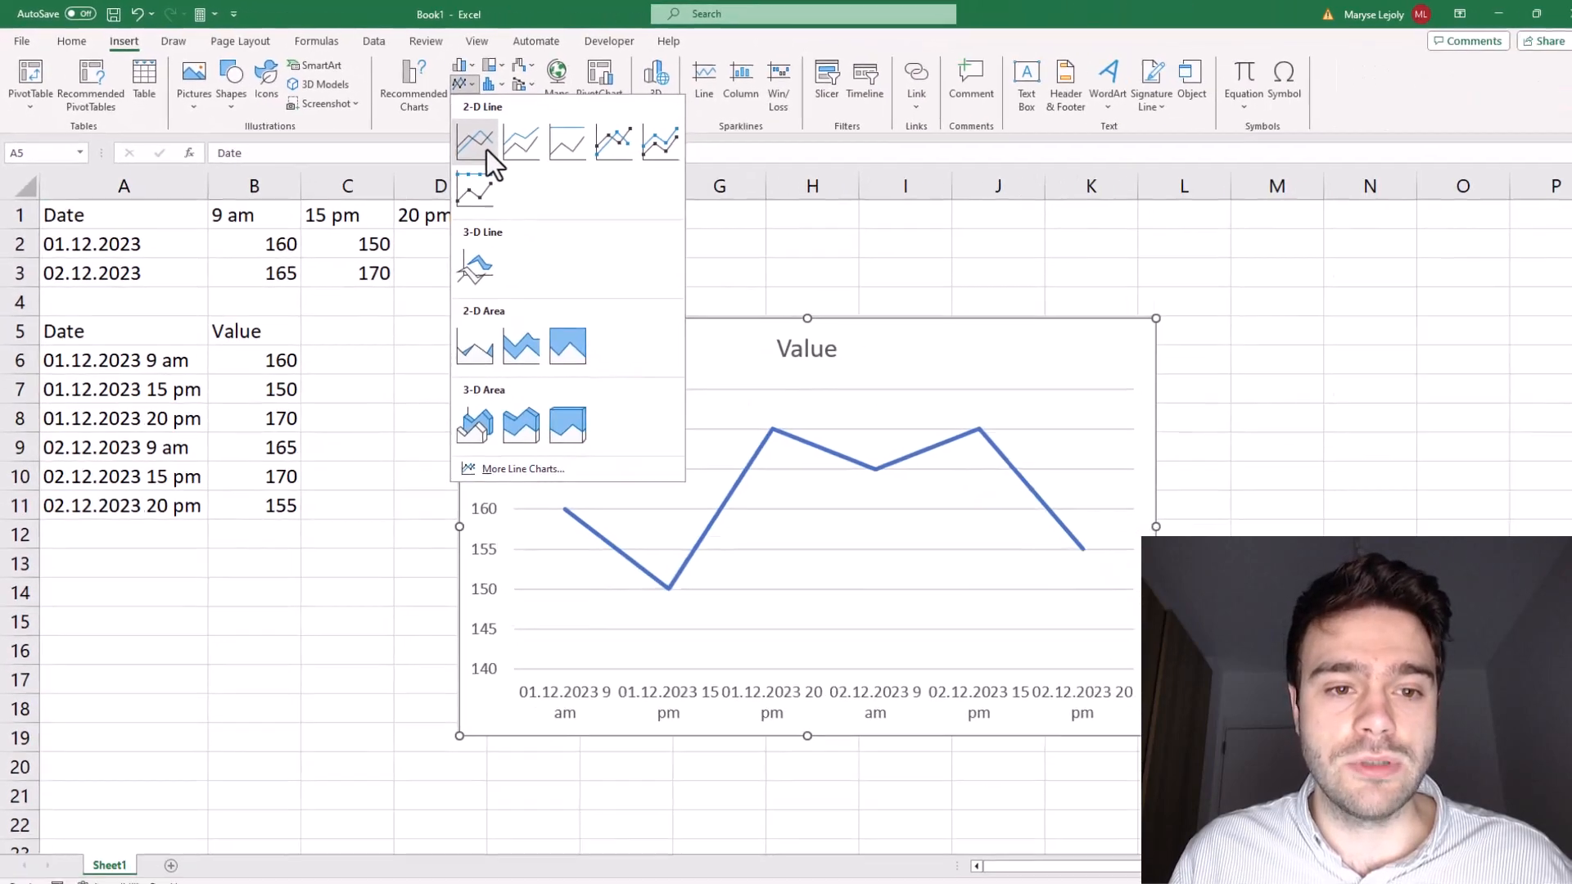
pyautogui.click(796, 237)
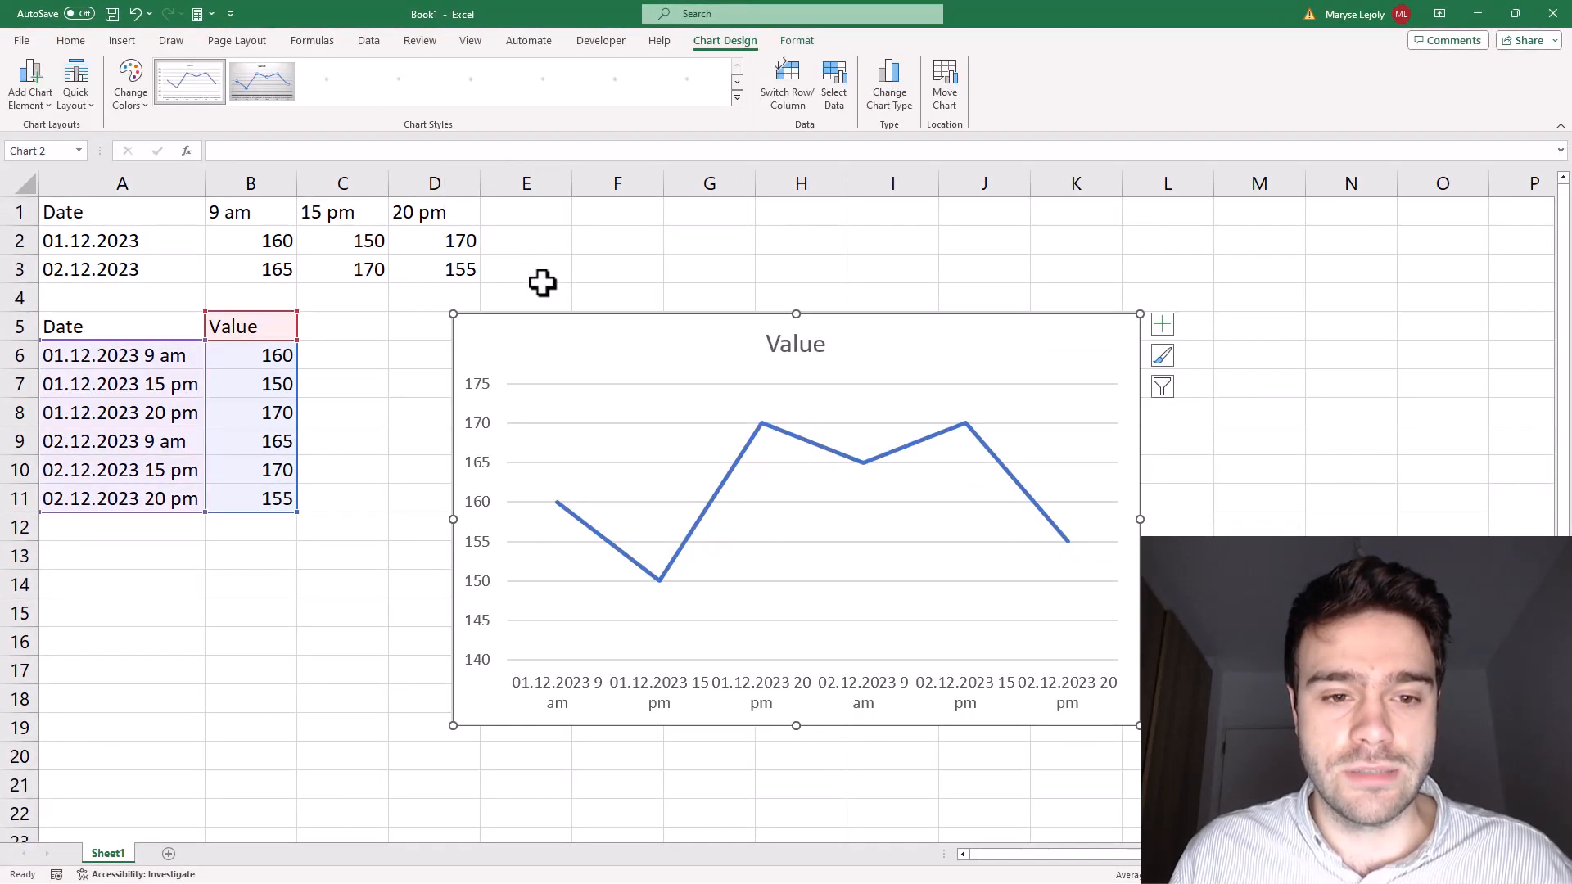
# - Move the line chart closer to the Date and Value table and widen it to the end of column L
pyautogui.moveTo(614, 351); pyautogui.dragTo(545, 325)
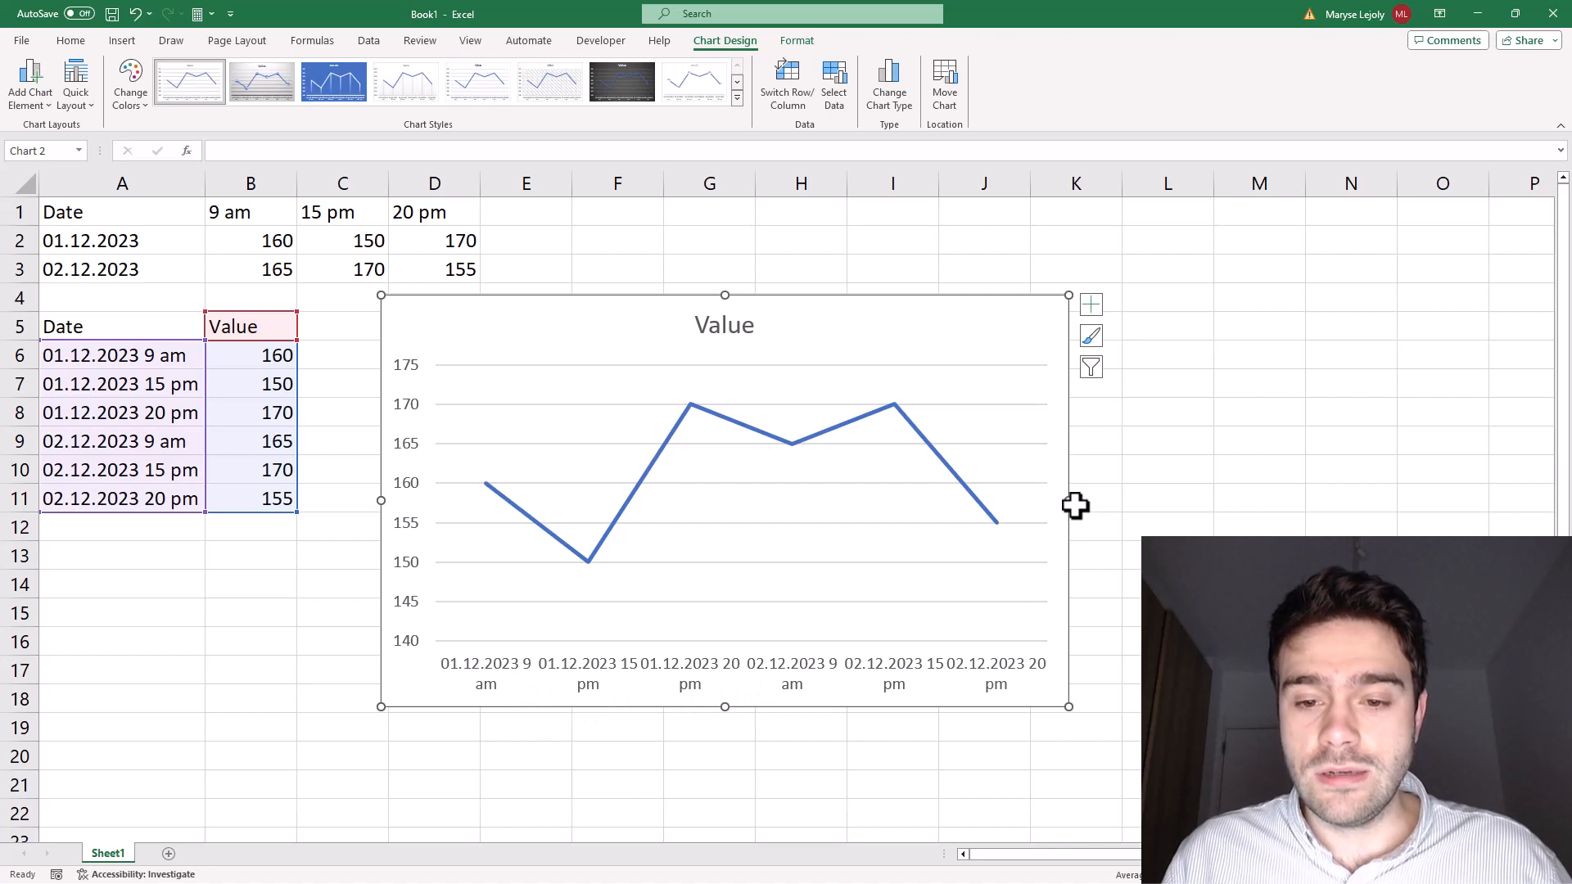
pyautogui.moveTo(1068, 500); pyautogui.dragTo(1205, 500)
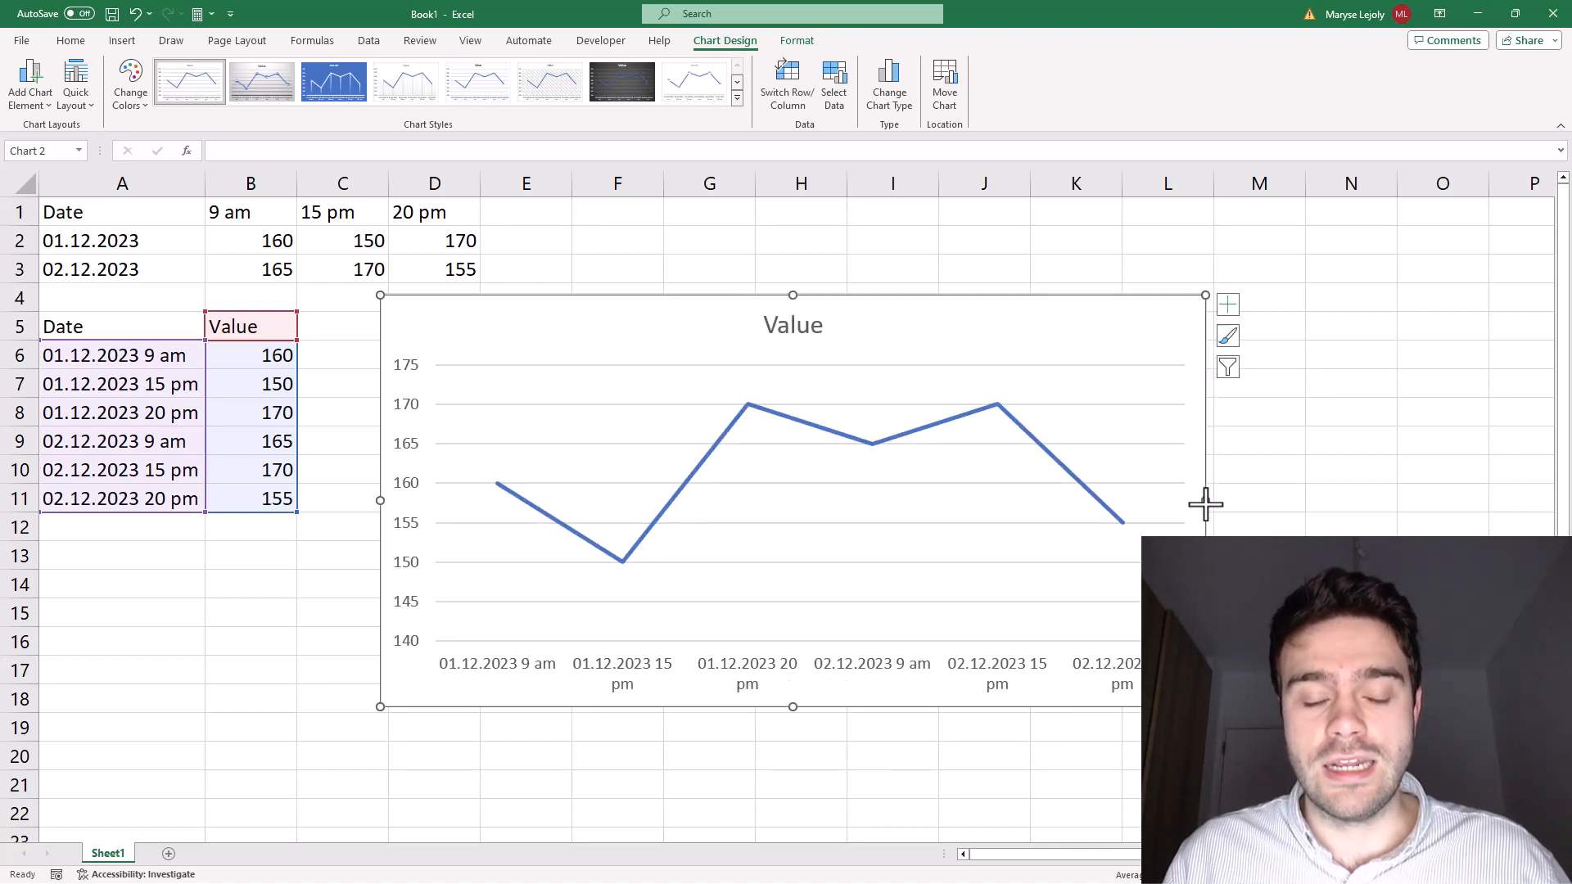